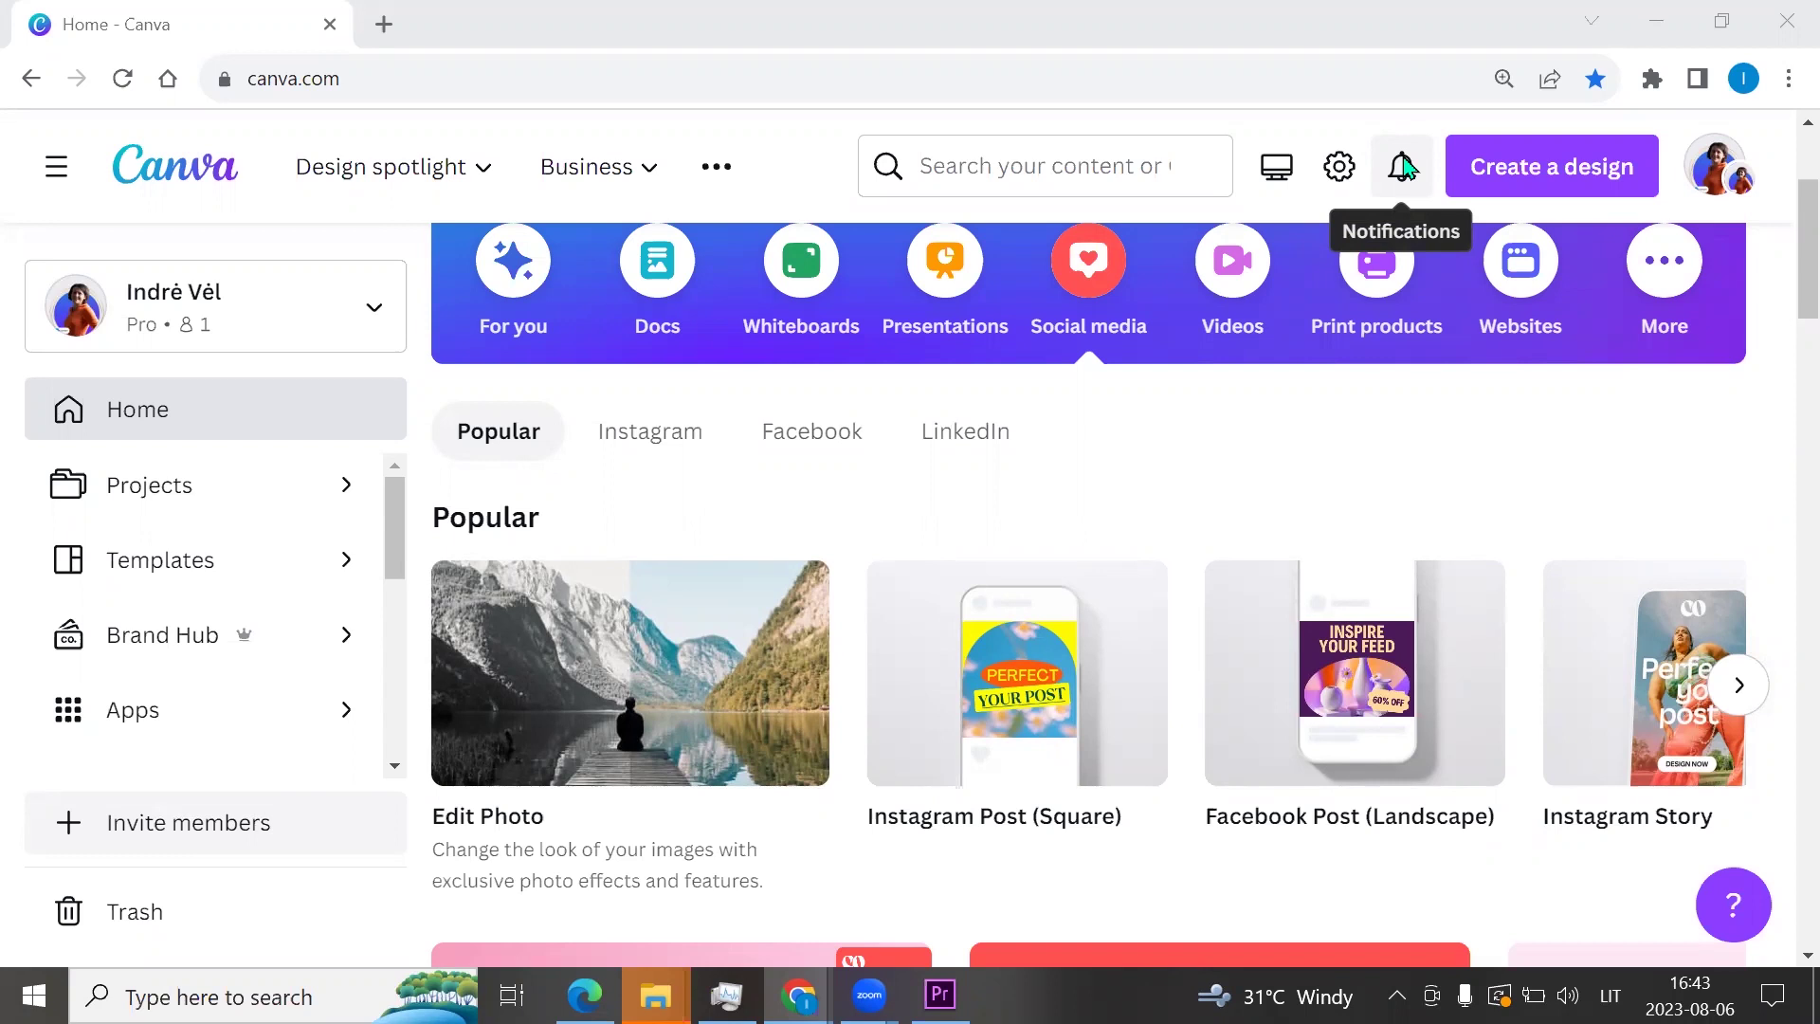
- Start a blank Facebook Post (Landscape) design from the home page's Social media templates
scroll(1272, 514, "up", 3)
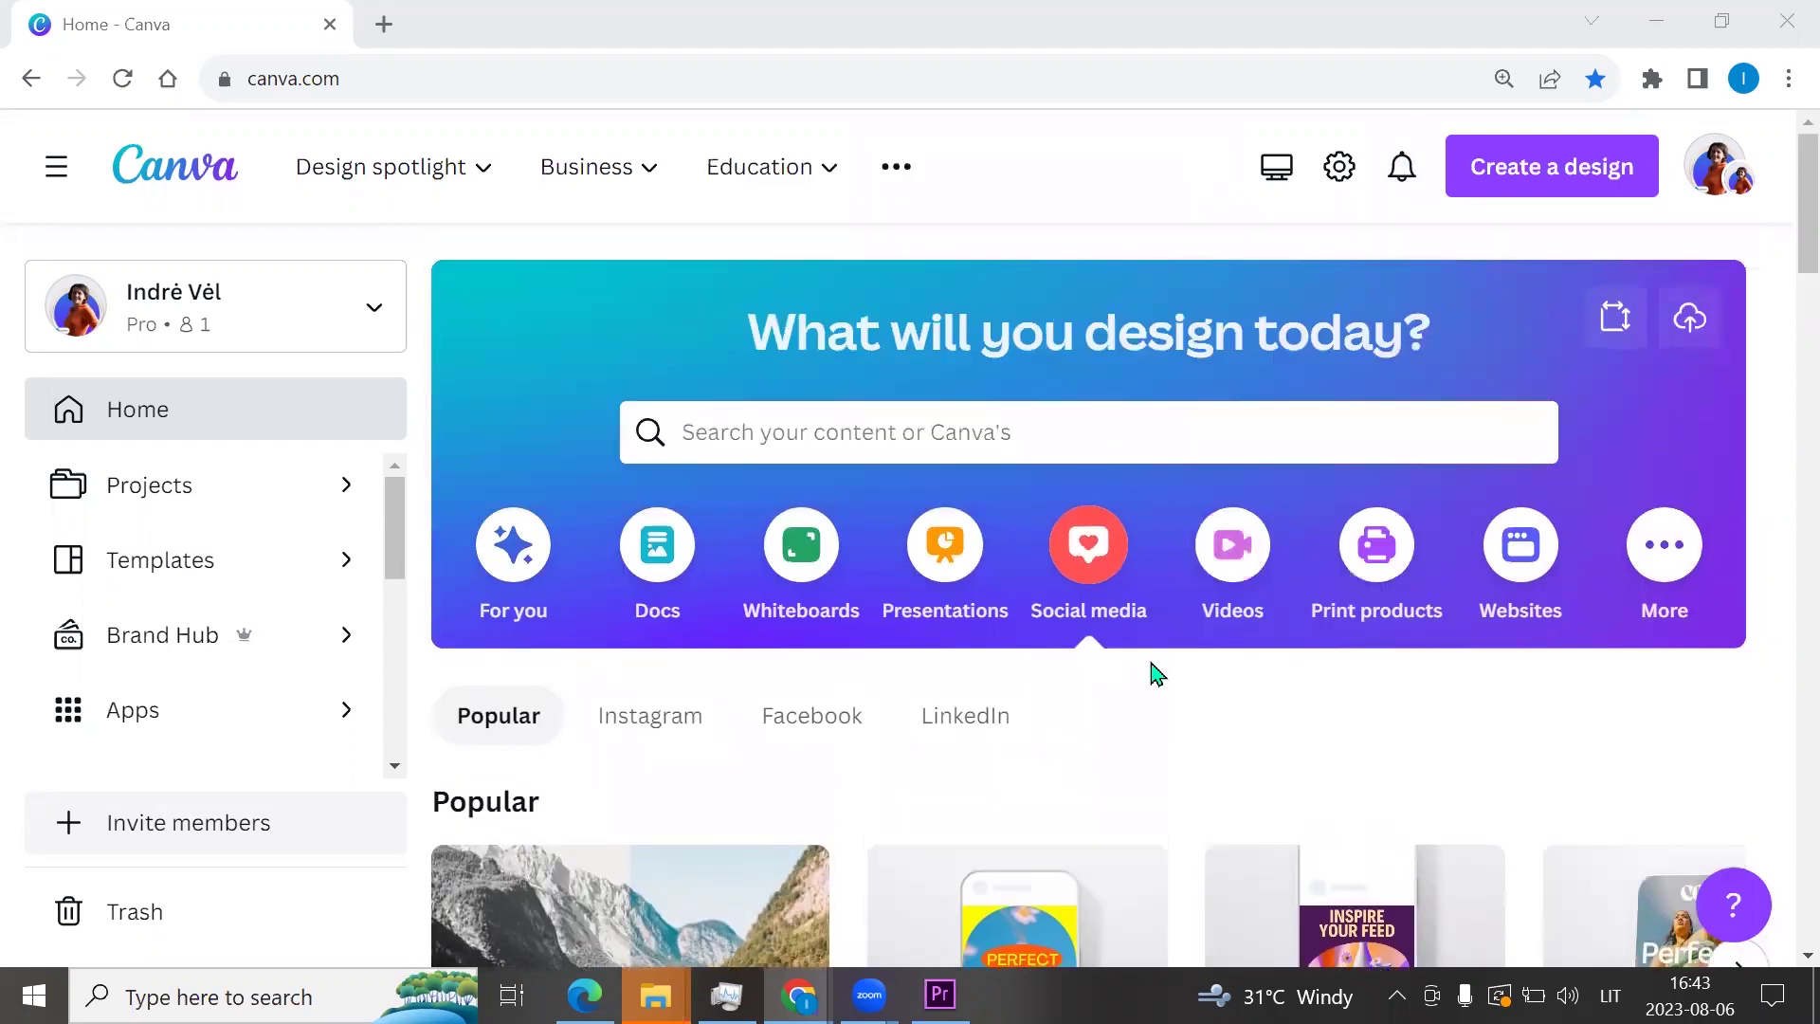
scroll(1097, 567, "down", 5)
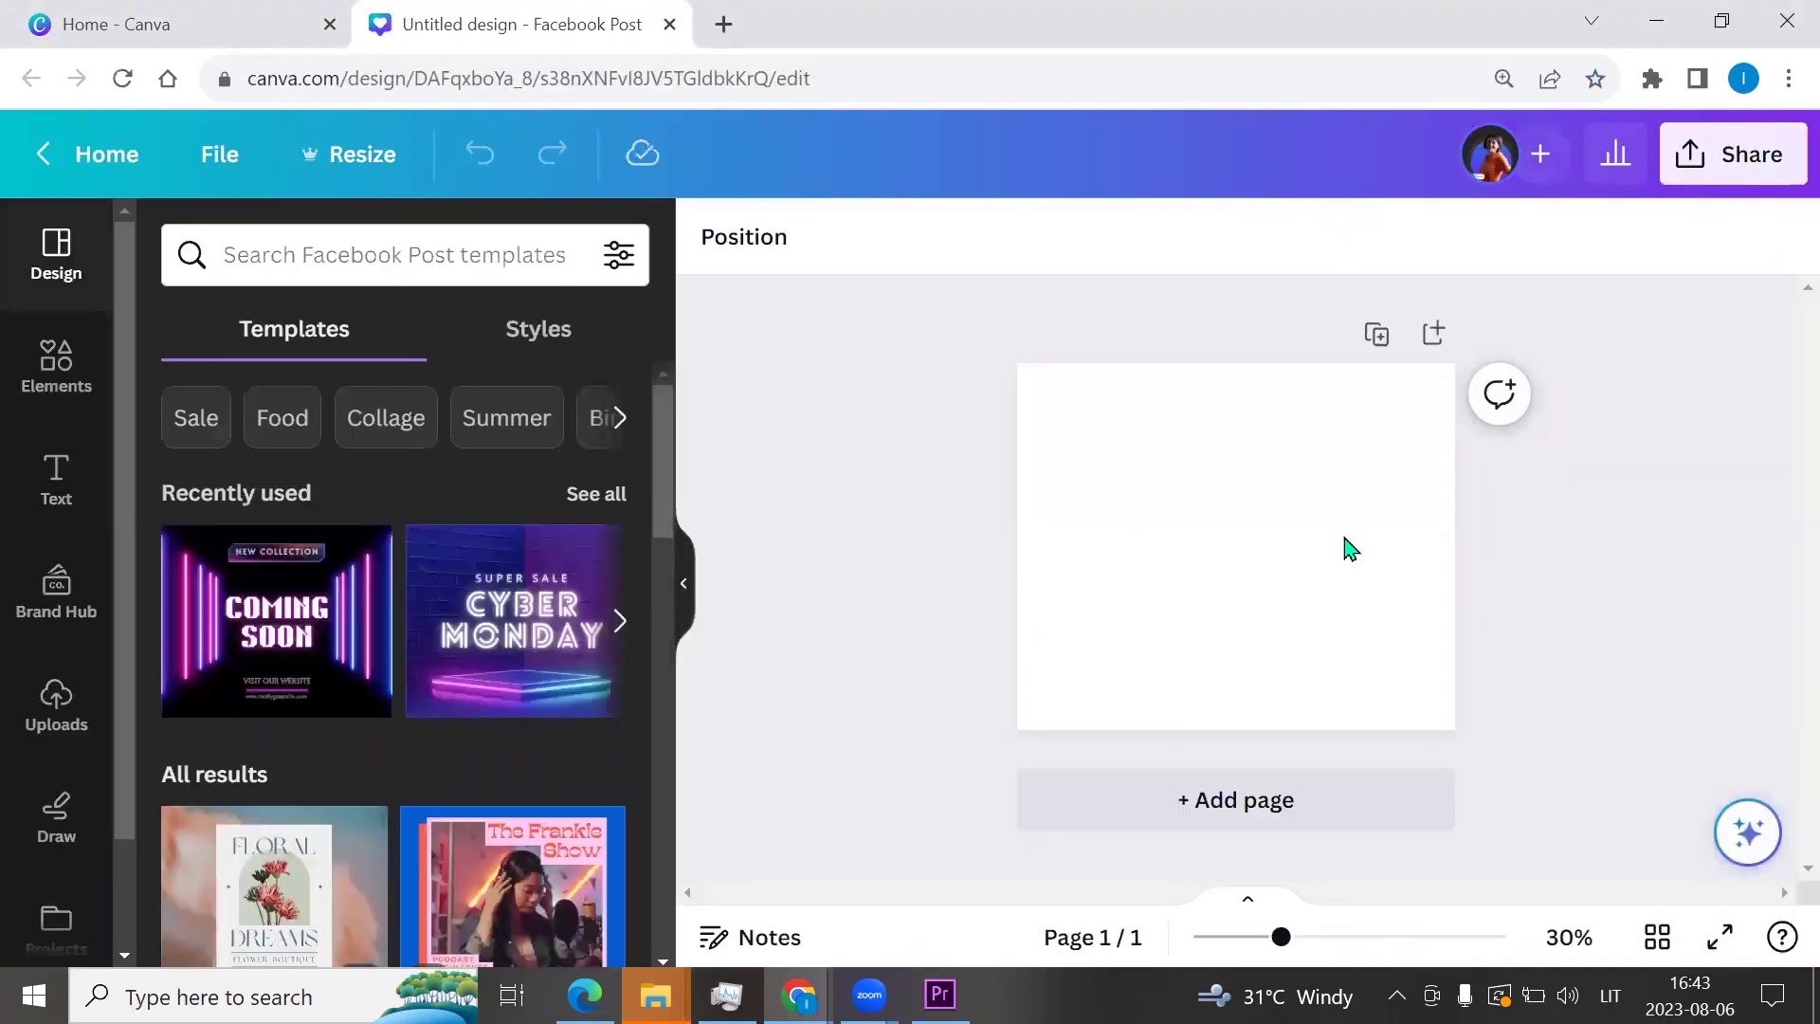
- Open the Videos stock library from the Apps panel
scroll(15, 769, "down", 2)
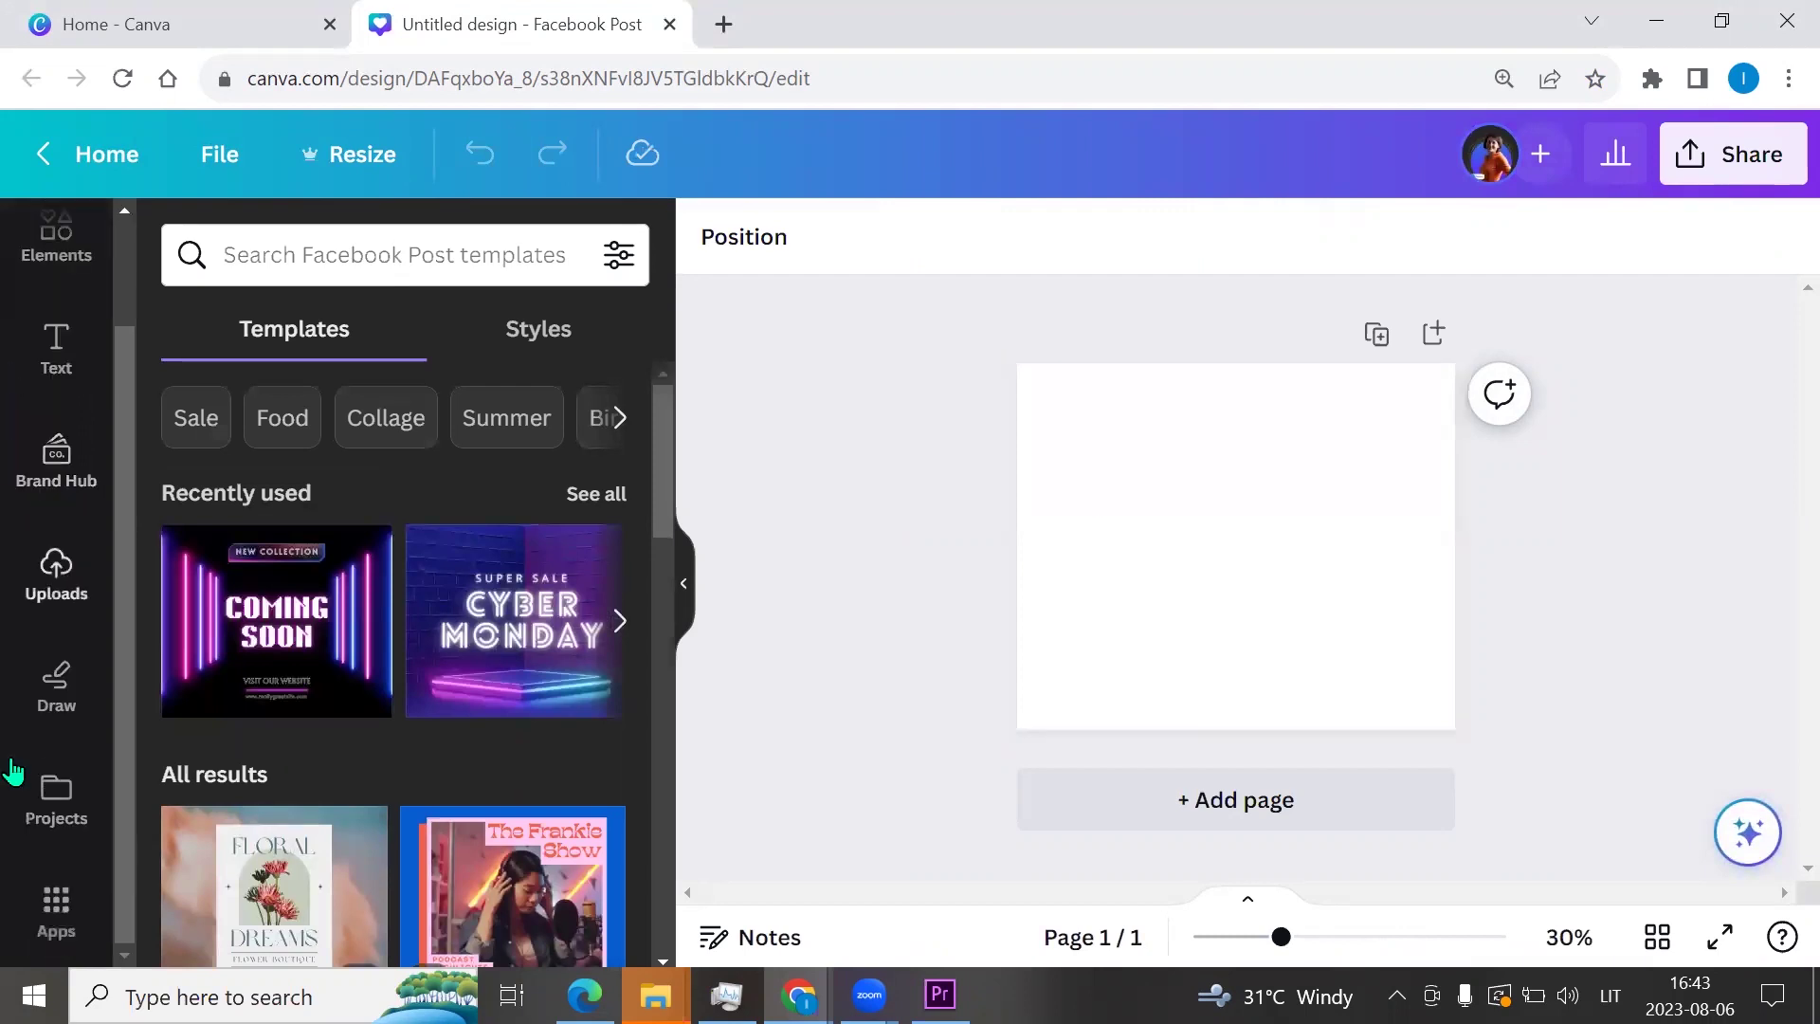
left_click(47, 910)
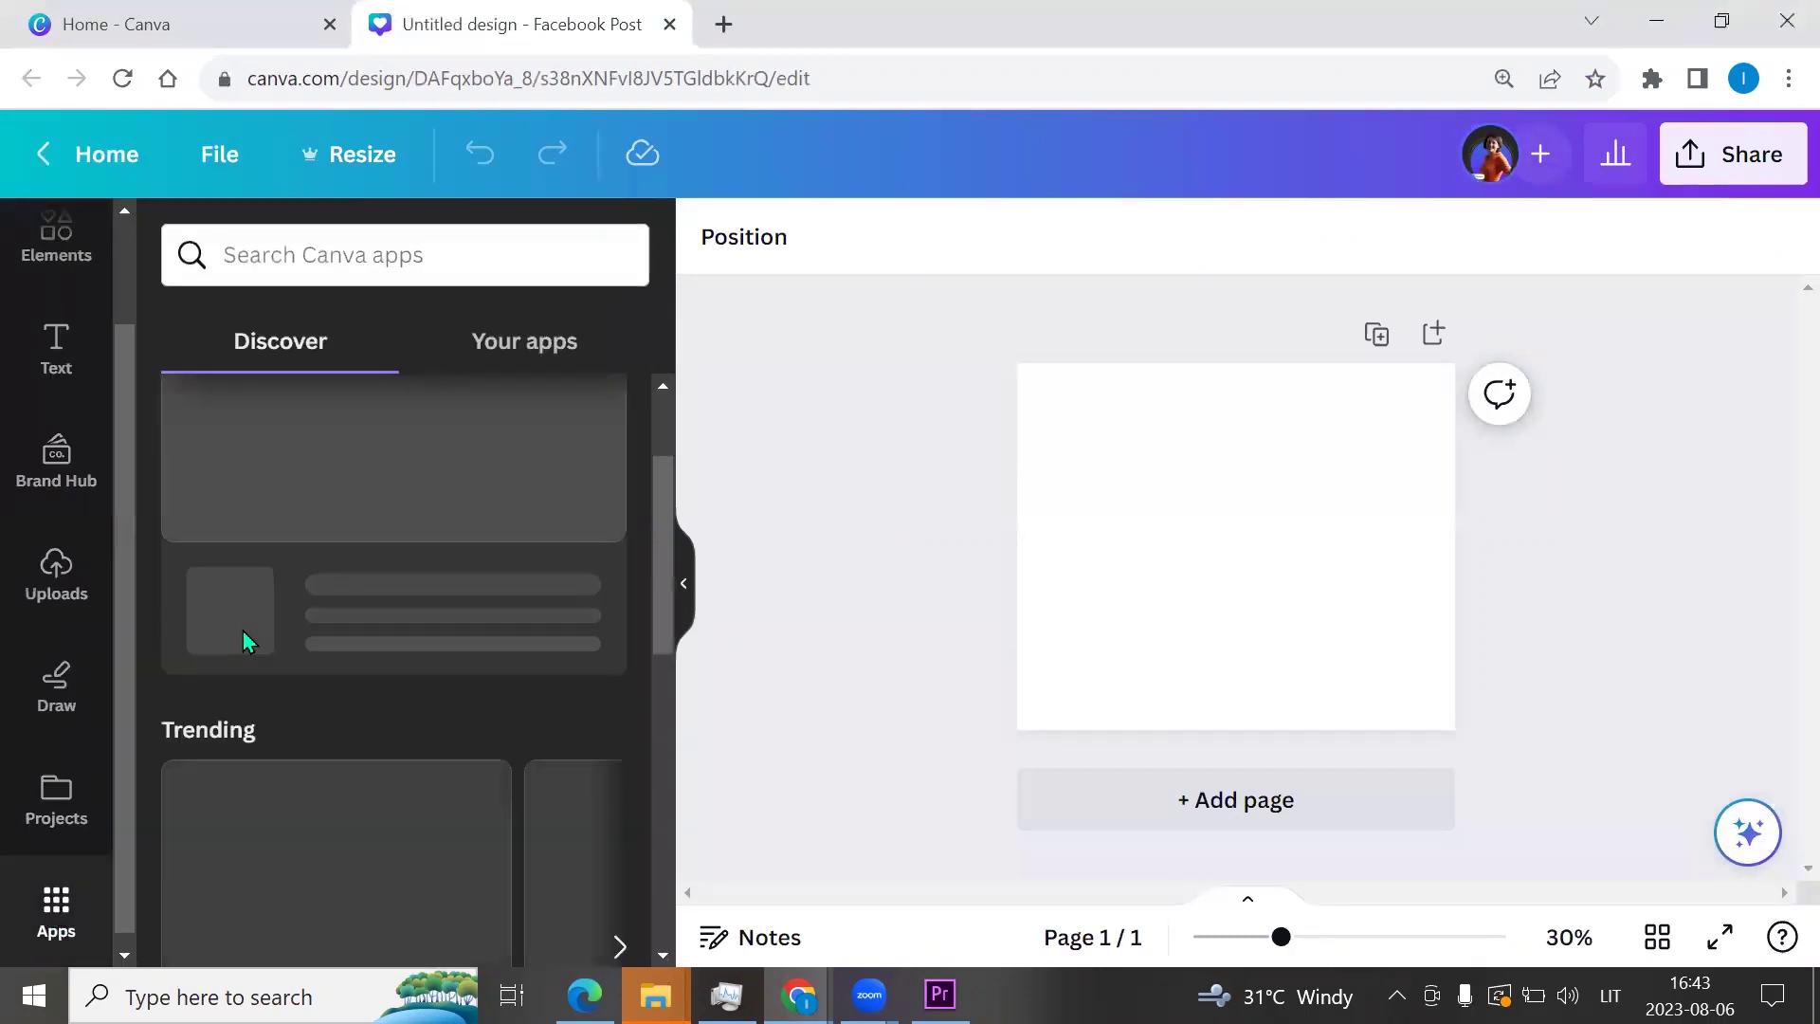
scroll(265, 616, "down", 3)
scroll(330, 668, "down", 3)
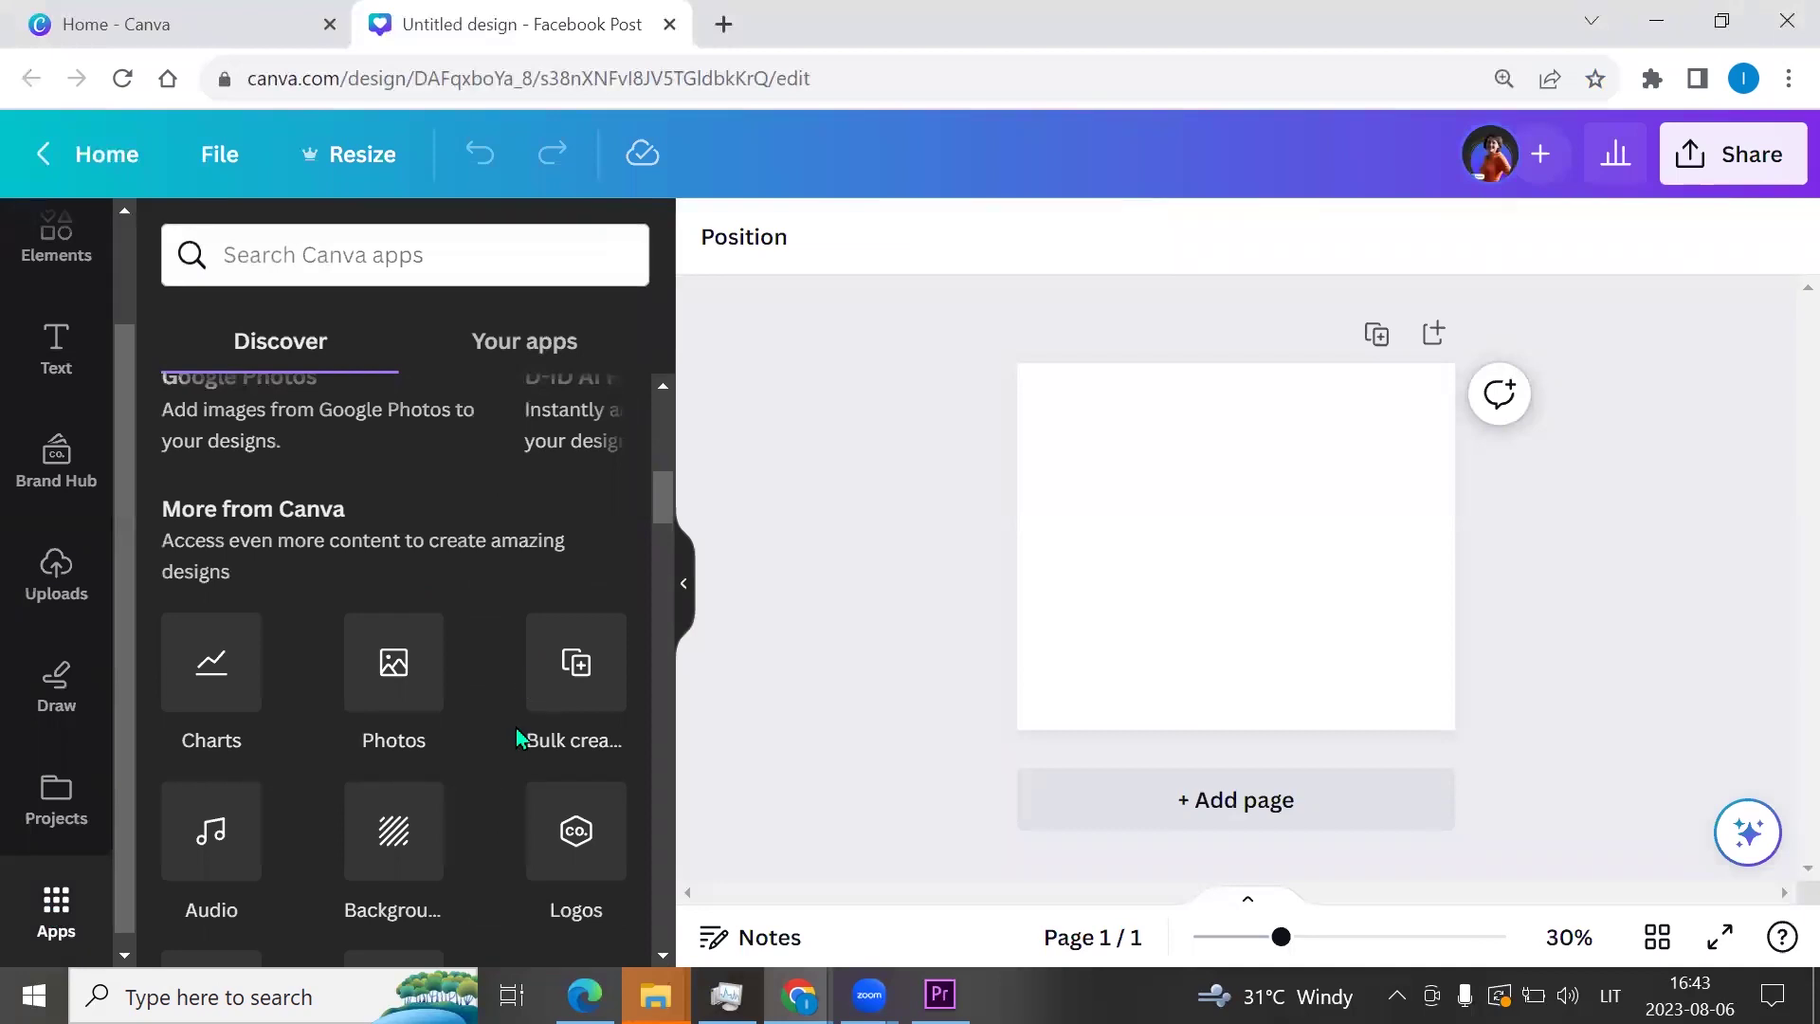
scroll(380, 749, "down", 2)
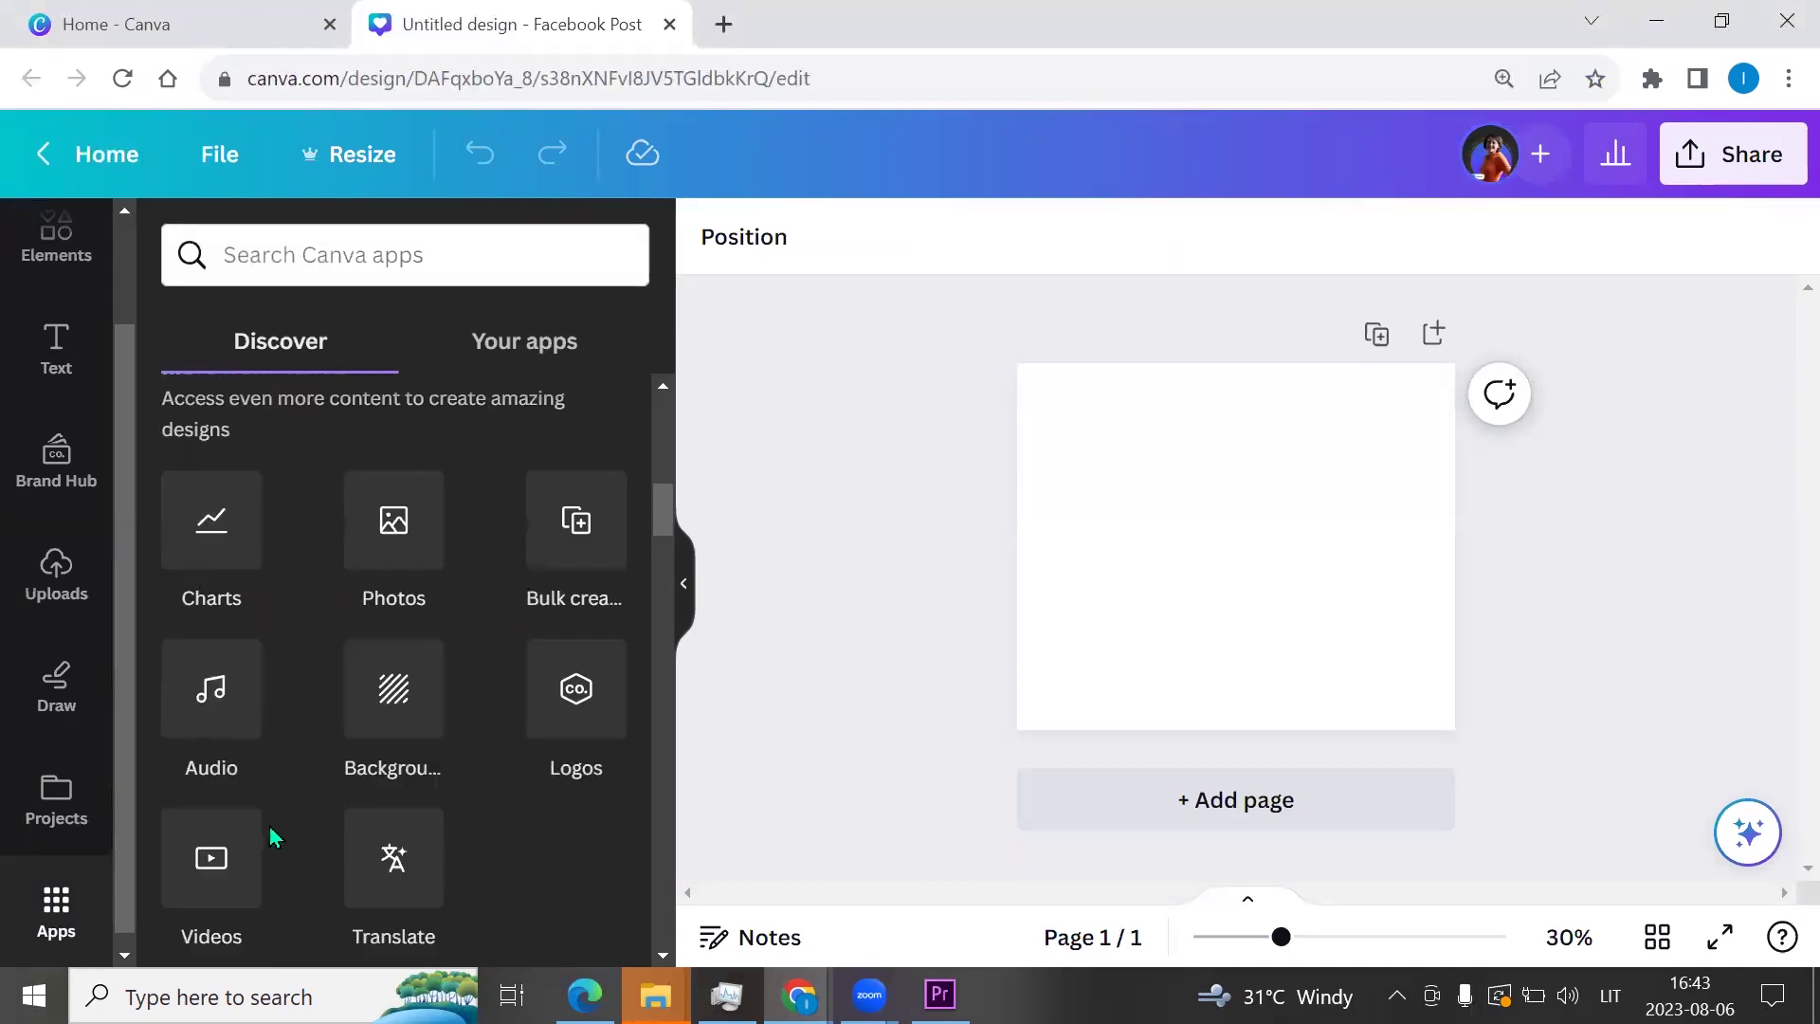
scroll(214, 863, "down", 2)
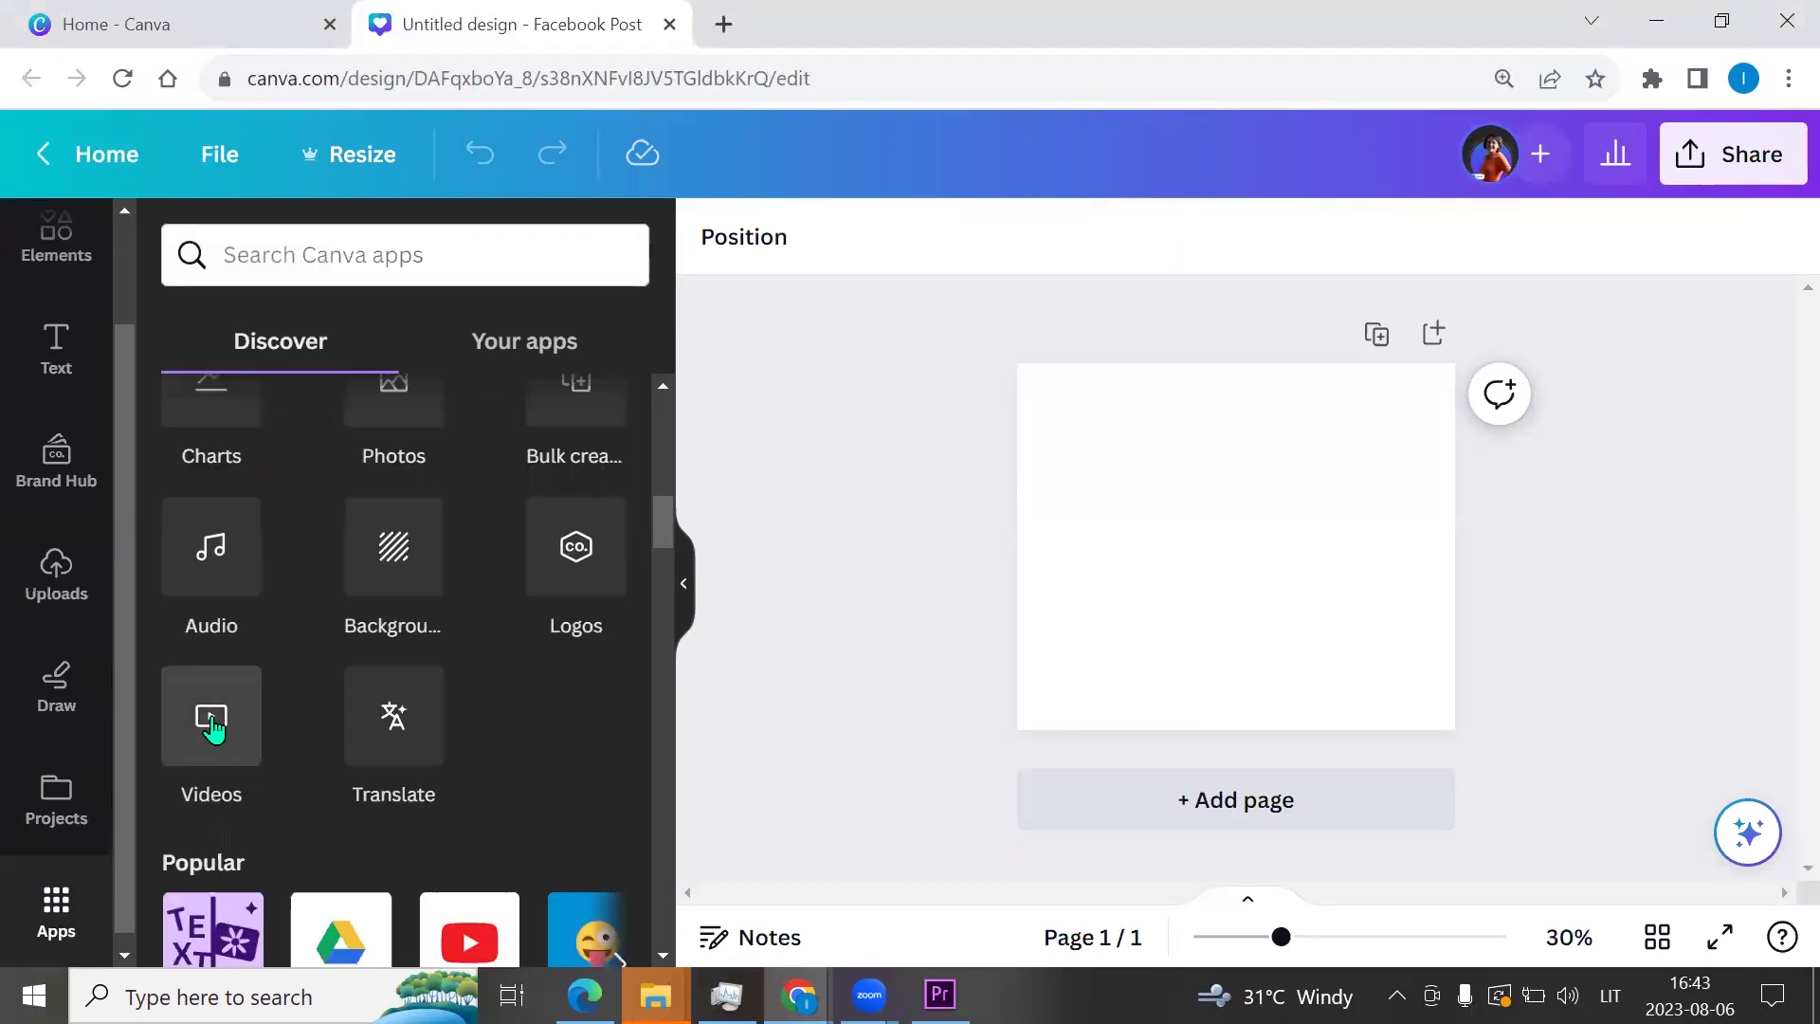
left_click(215, 731)
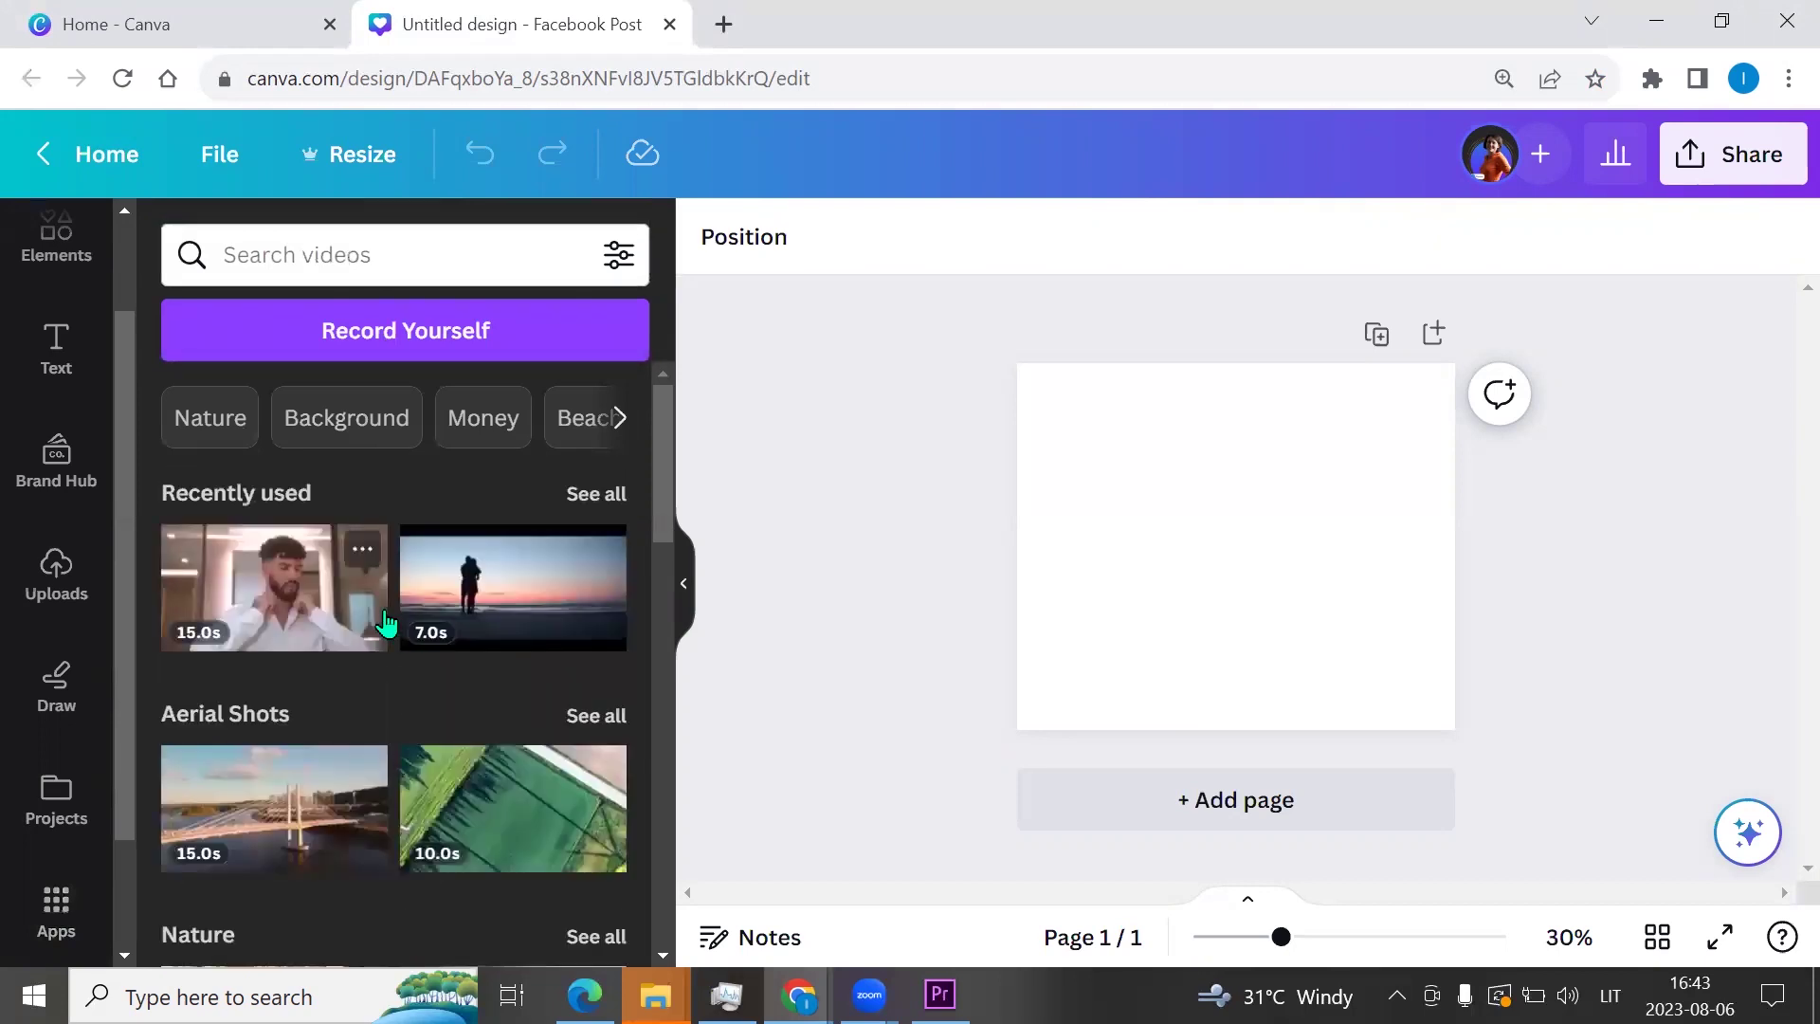
scroll(340, 602, "down", 15)
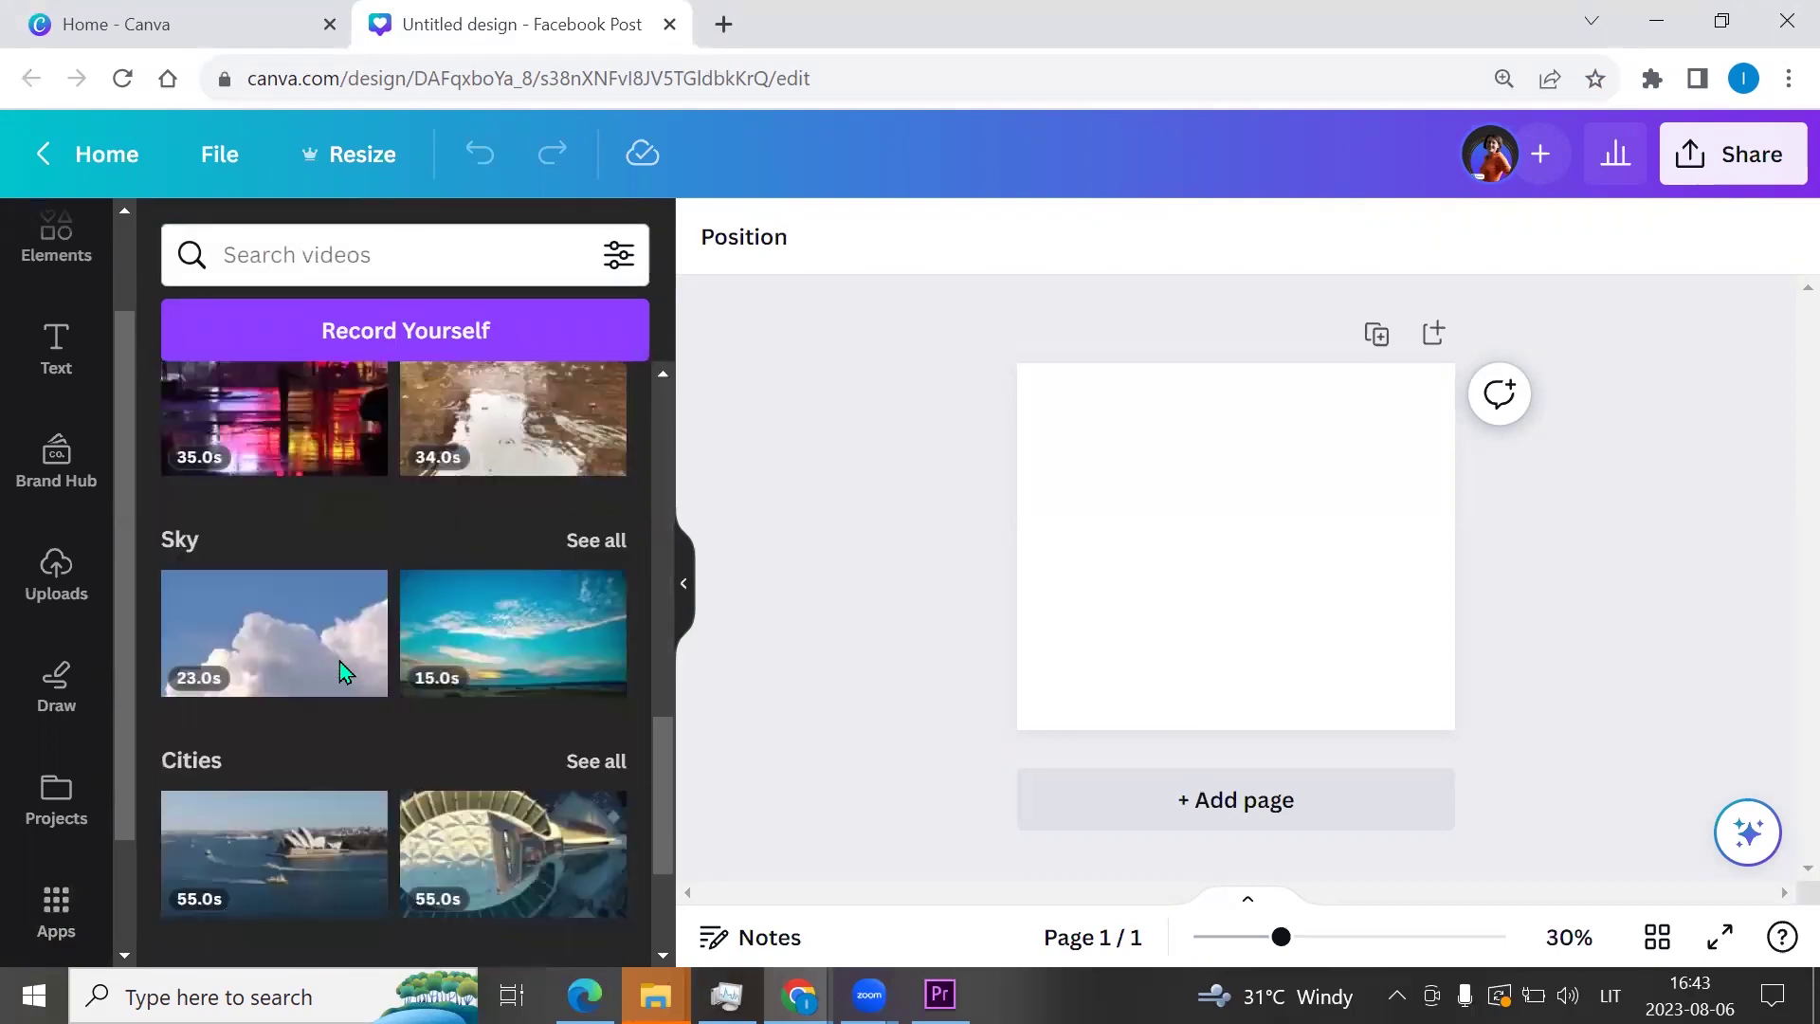
scroll(339, 664, "up", 13)
scroll(341, 669, "up", 2)
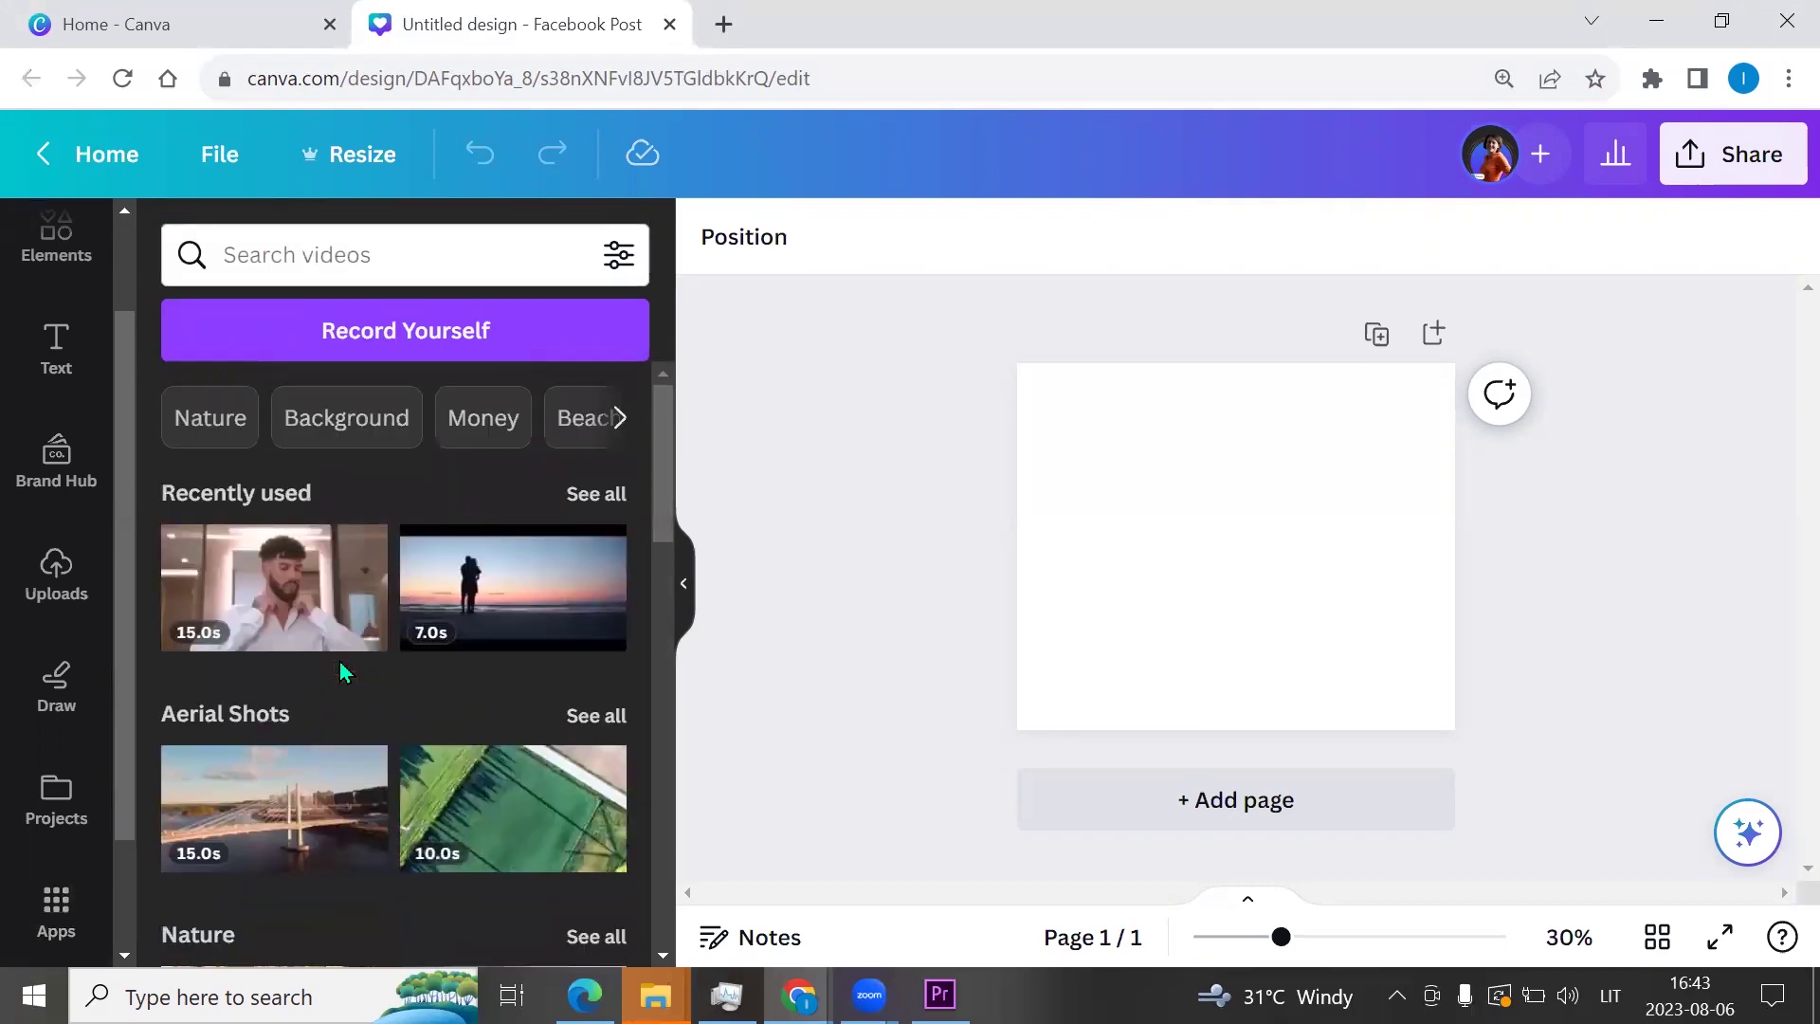
- Add the 15.0s 'Relax woman' clip from the recently used videos to the page
left_click(569, 500)
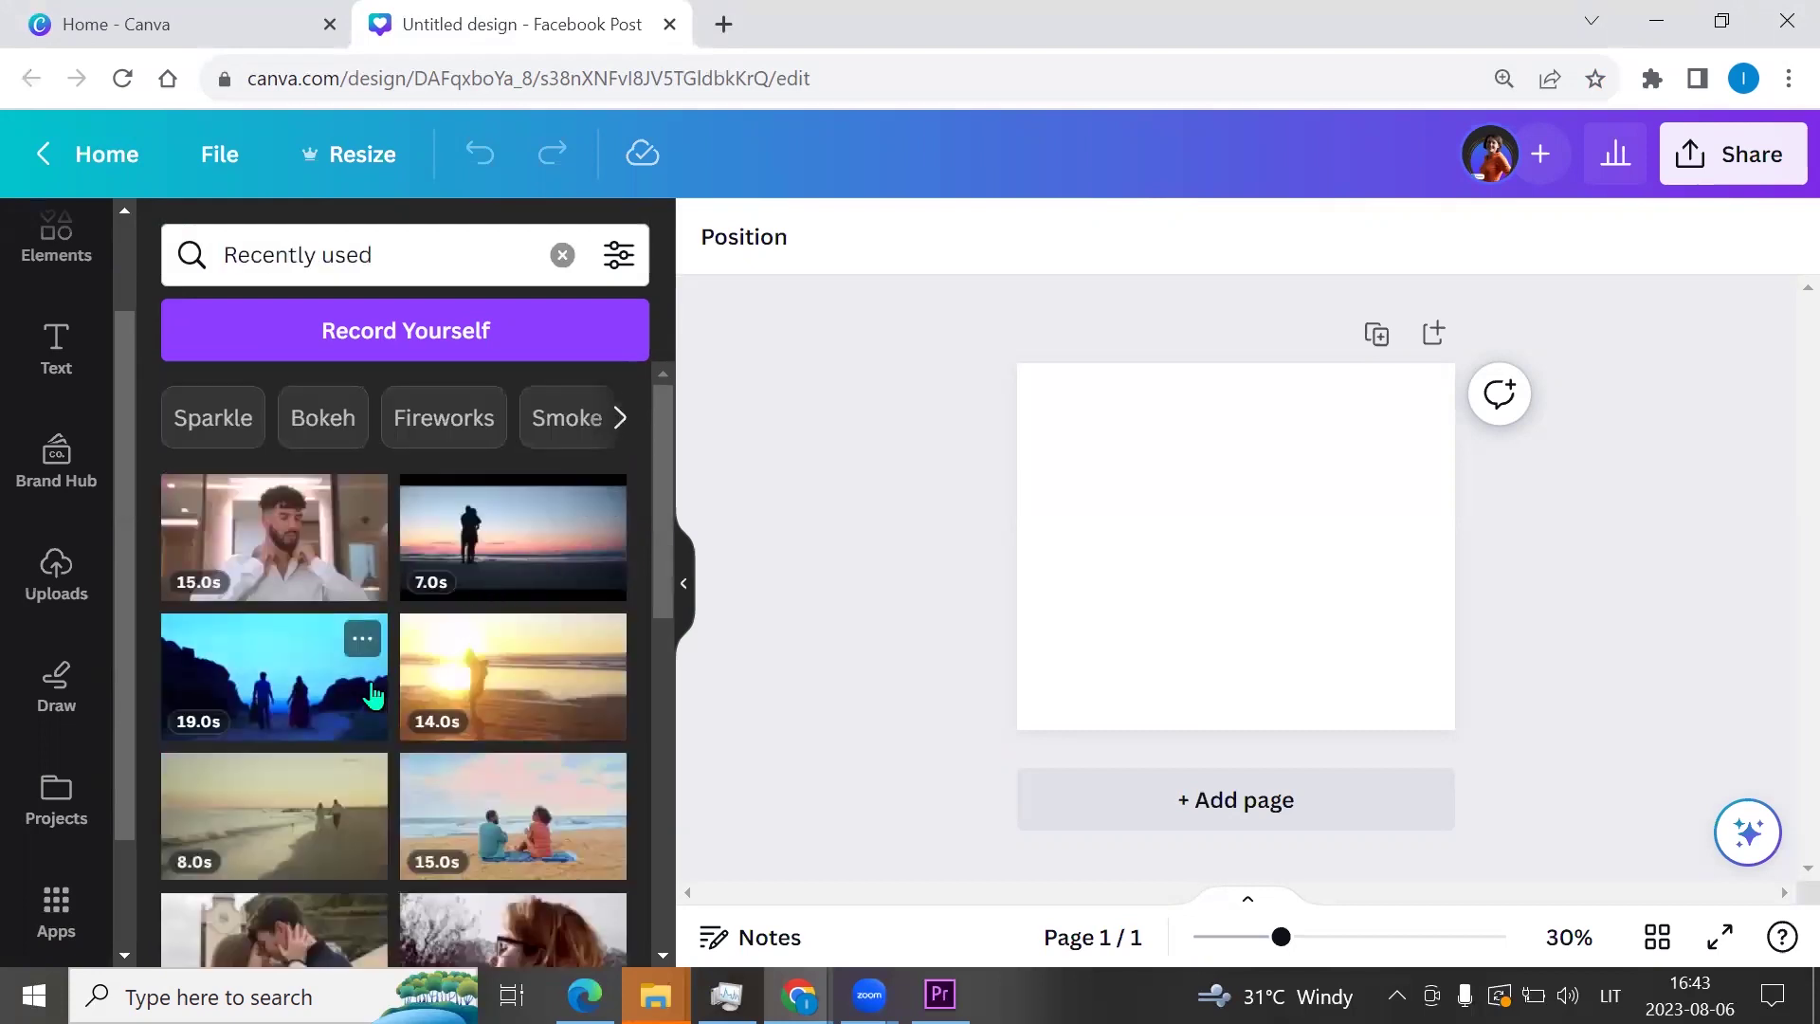
scroll(583, 652, "down", 3)
left_click(601, 635)
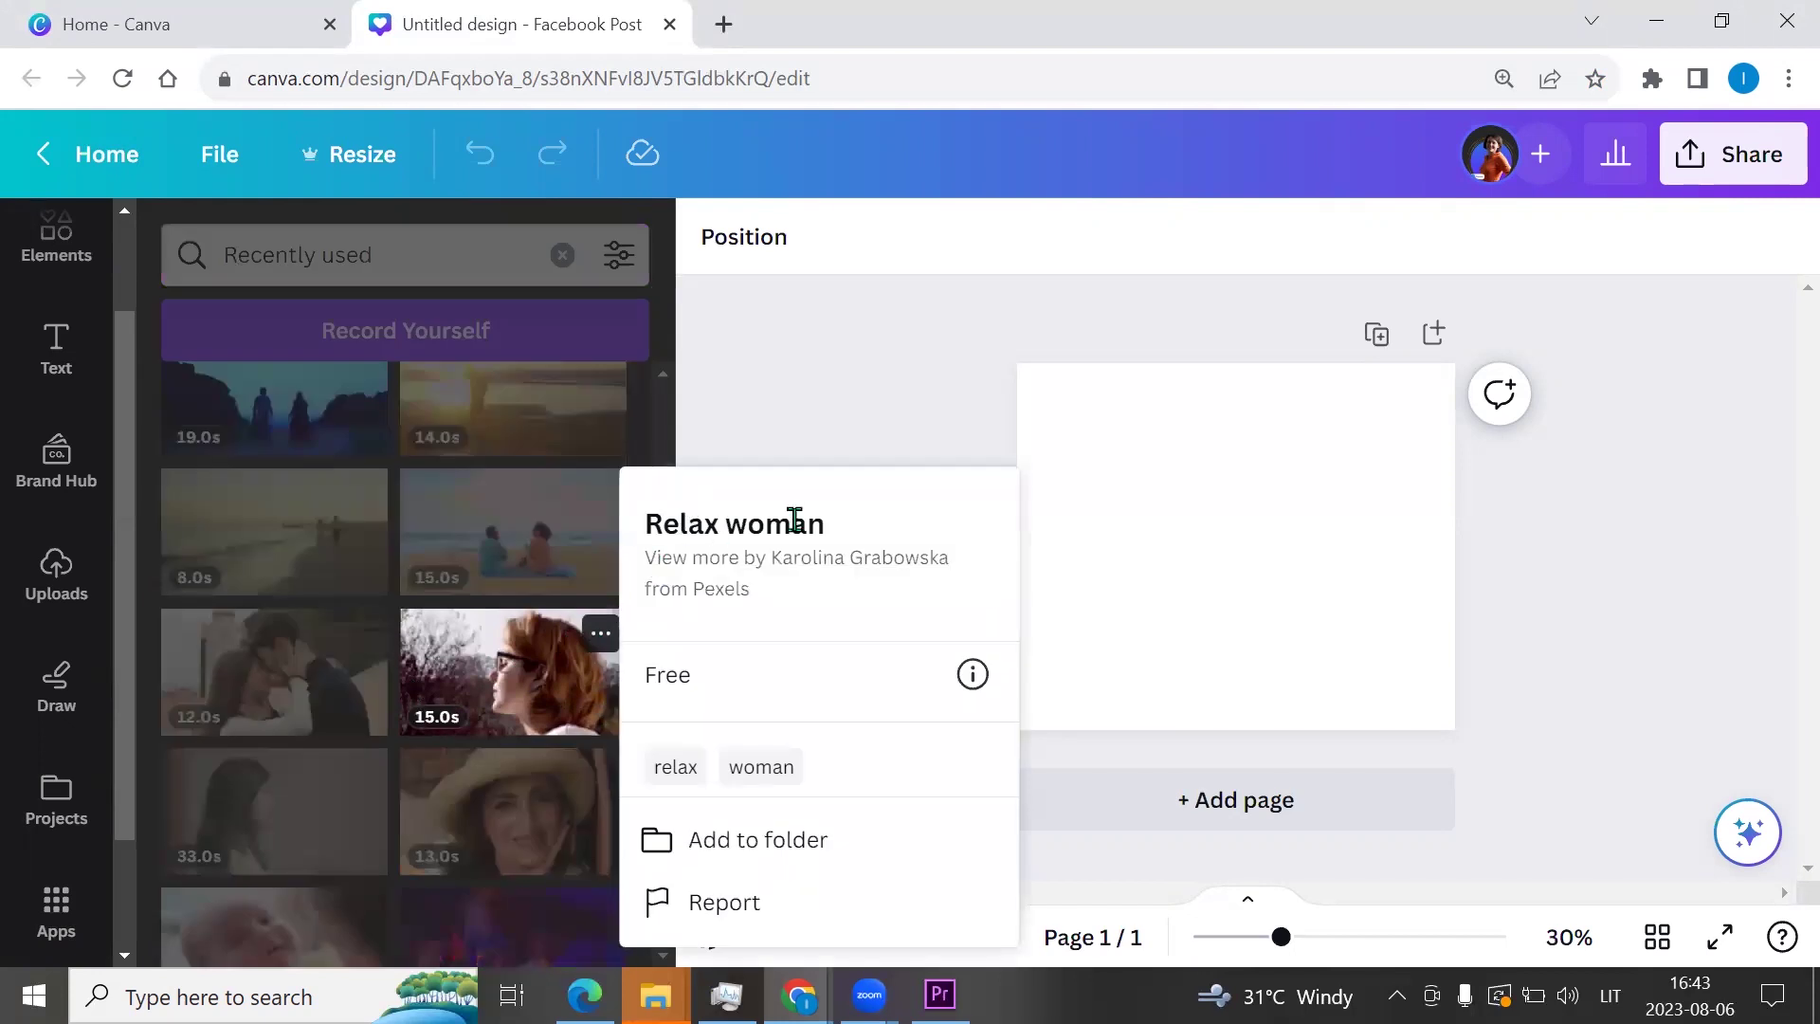
left_click(516, 683)
left_click(517, 683)
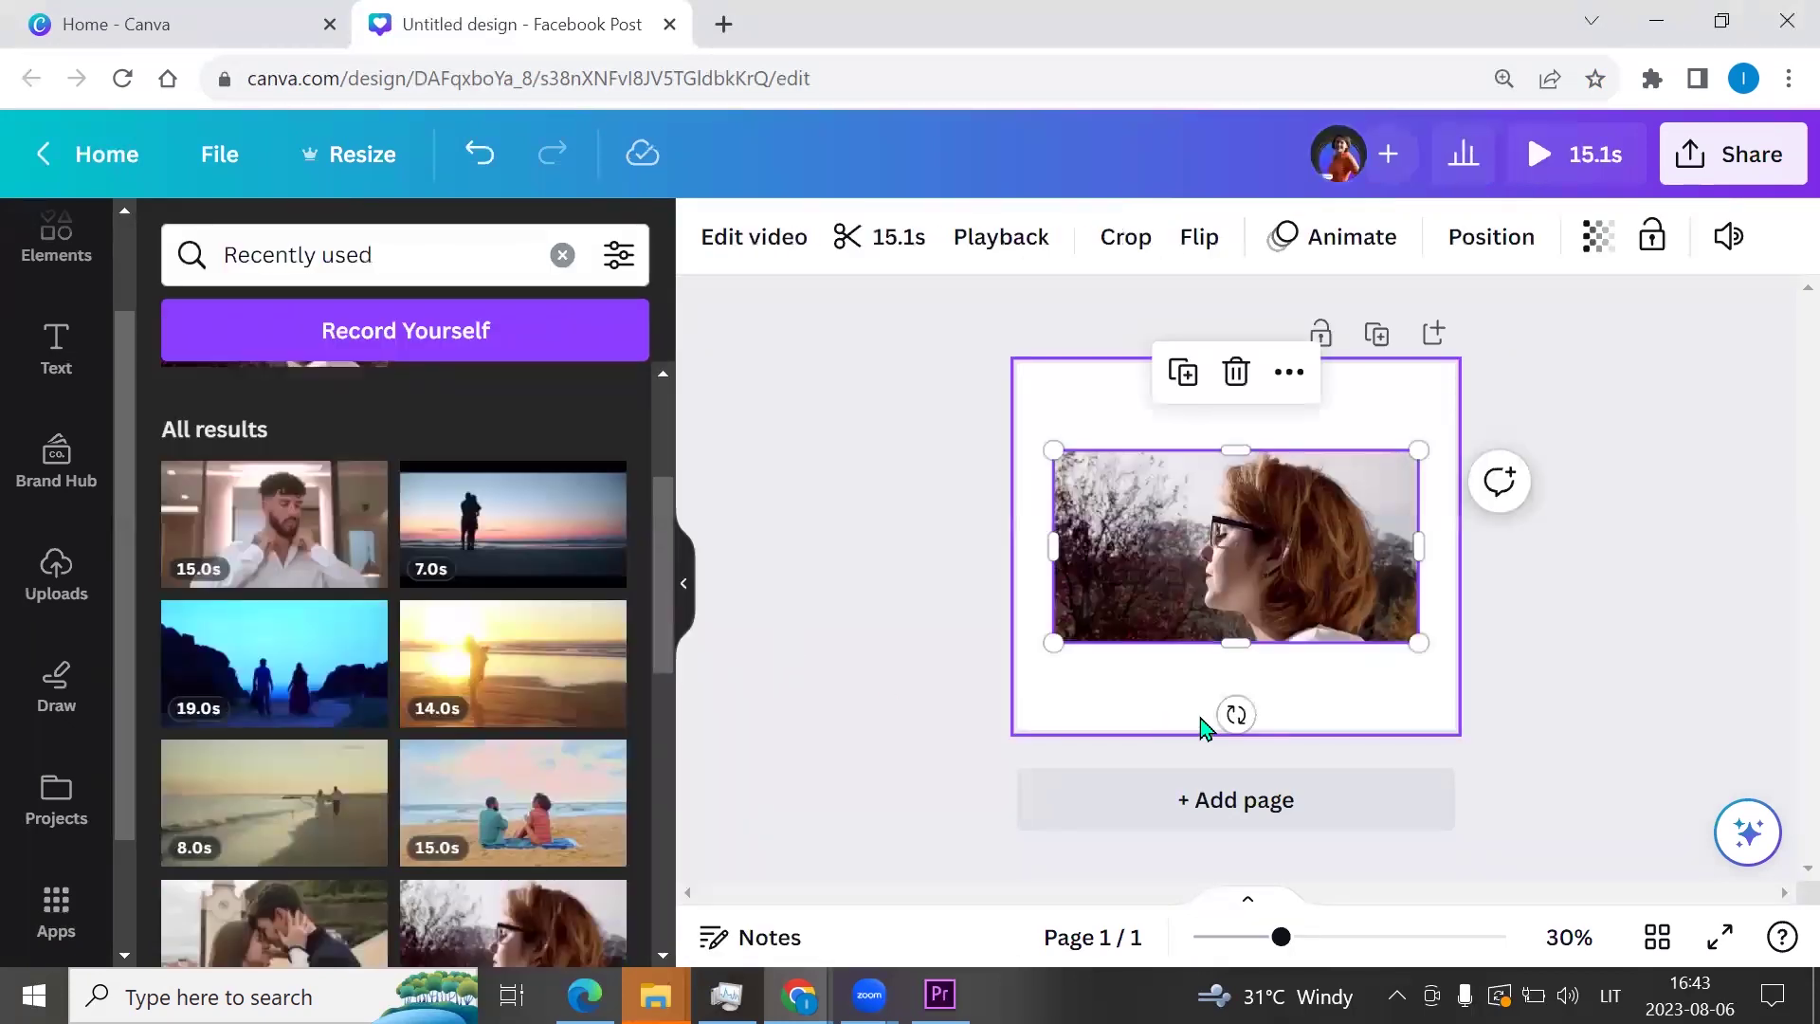
- Add page 2 and place the 7.0s 'Proposing marriage marry' sunset clip on it
left_click(1299, 808)
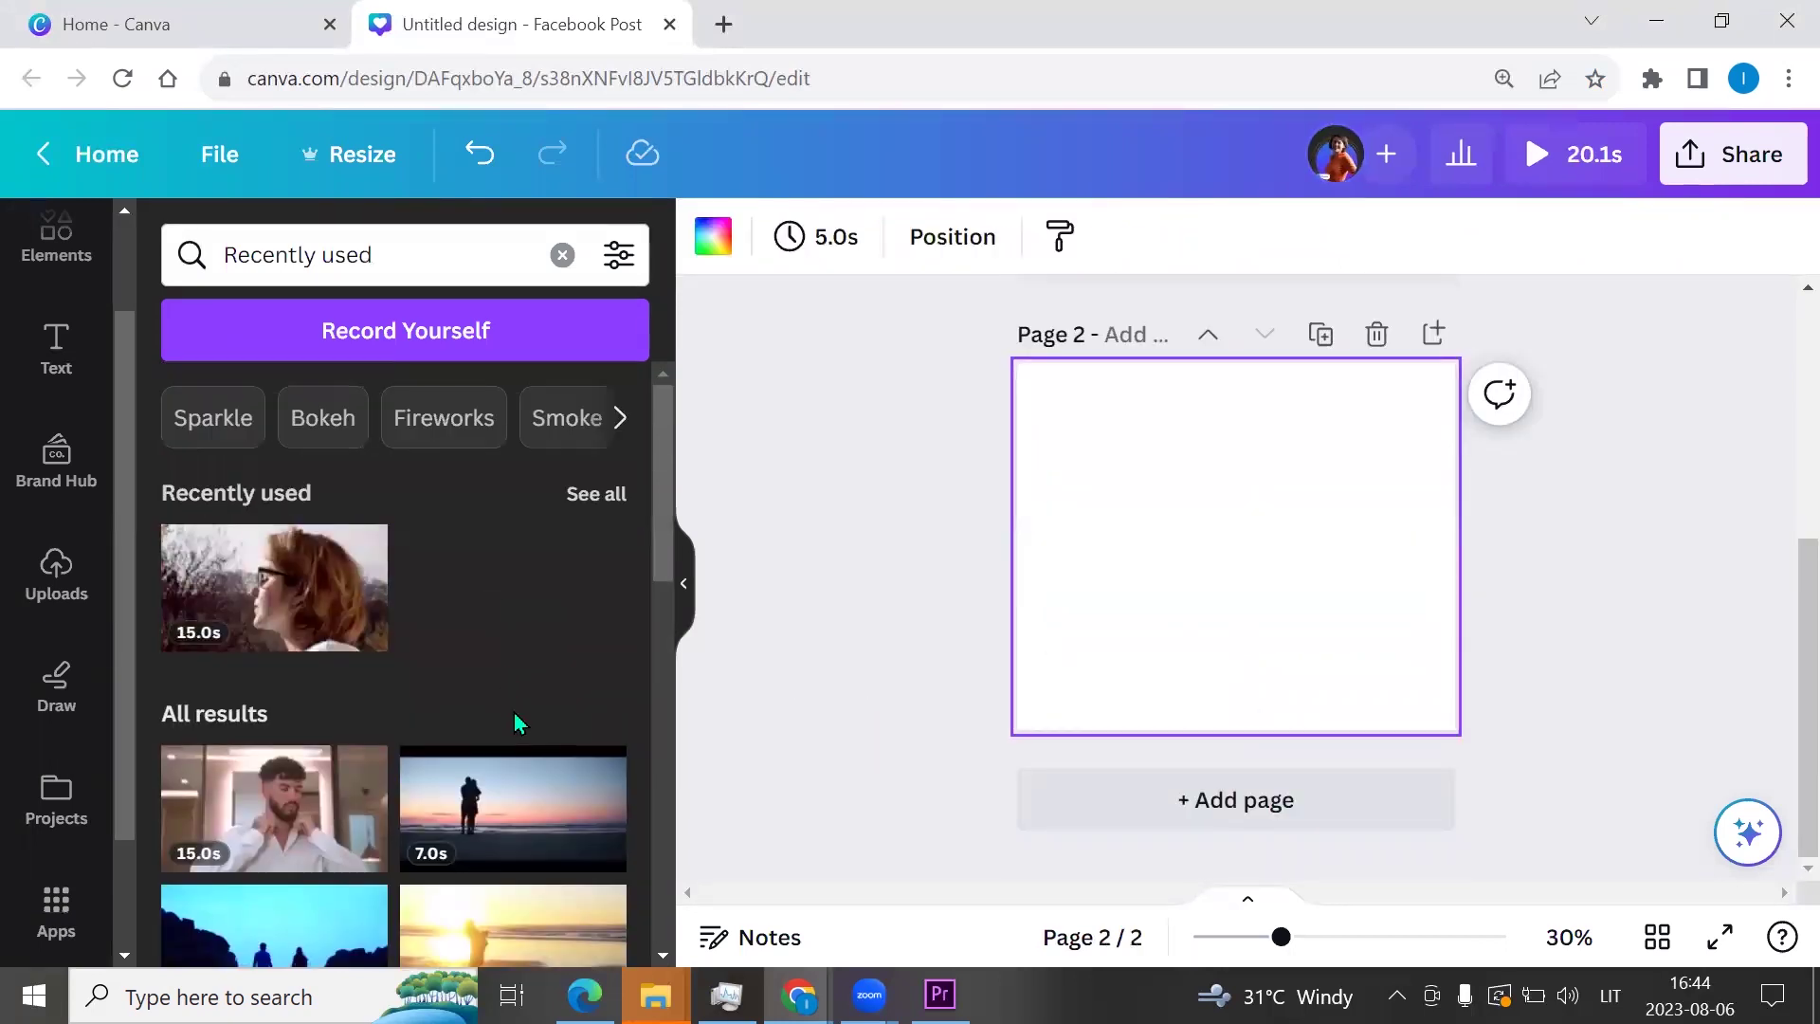
scroll(516, 722, "down", 3)
scroll(606, 785, "up", 3)
left_click(603, 773)
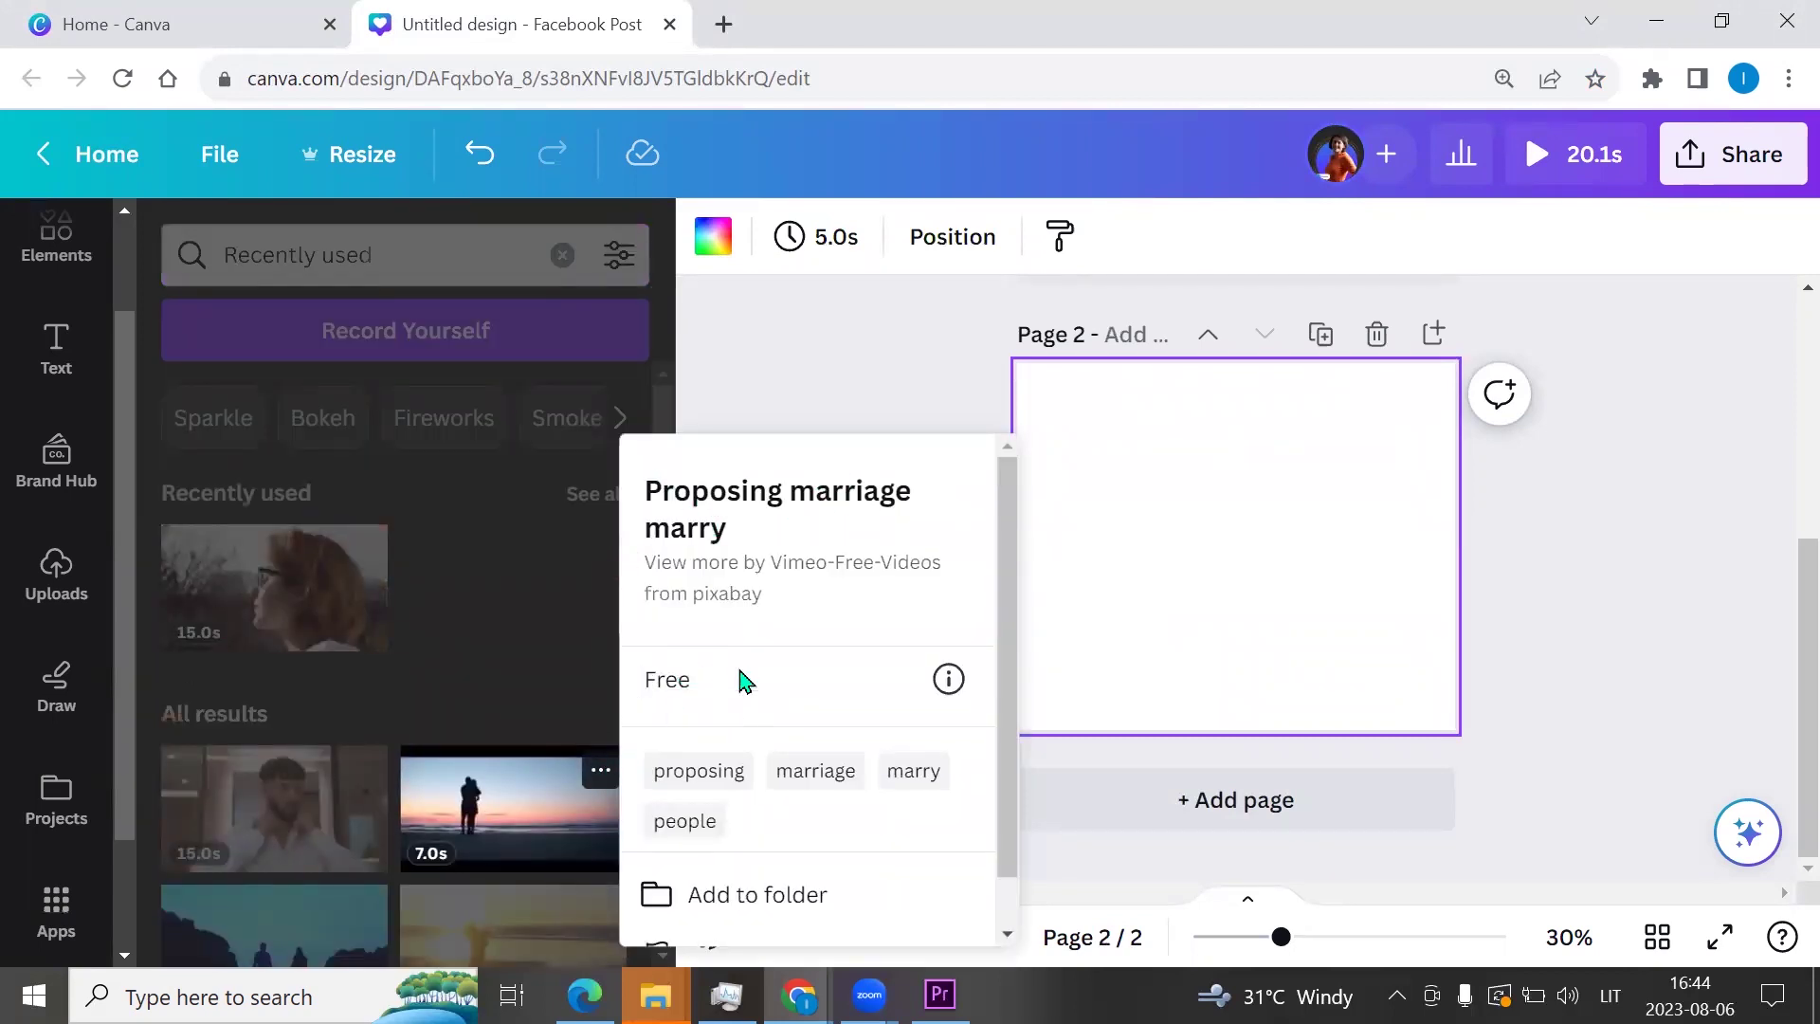
left_click(524, 810)
left_click(524, 809)
scroll(1284, 516, "up", 5)
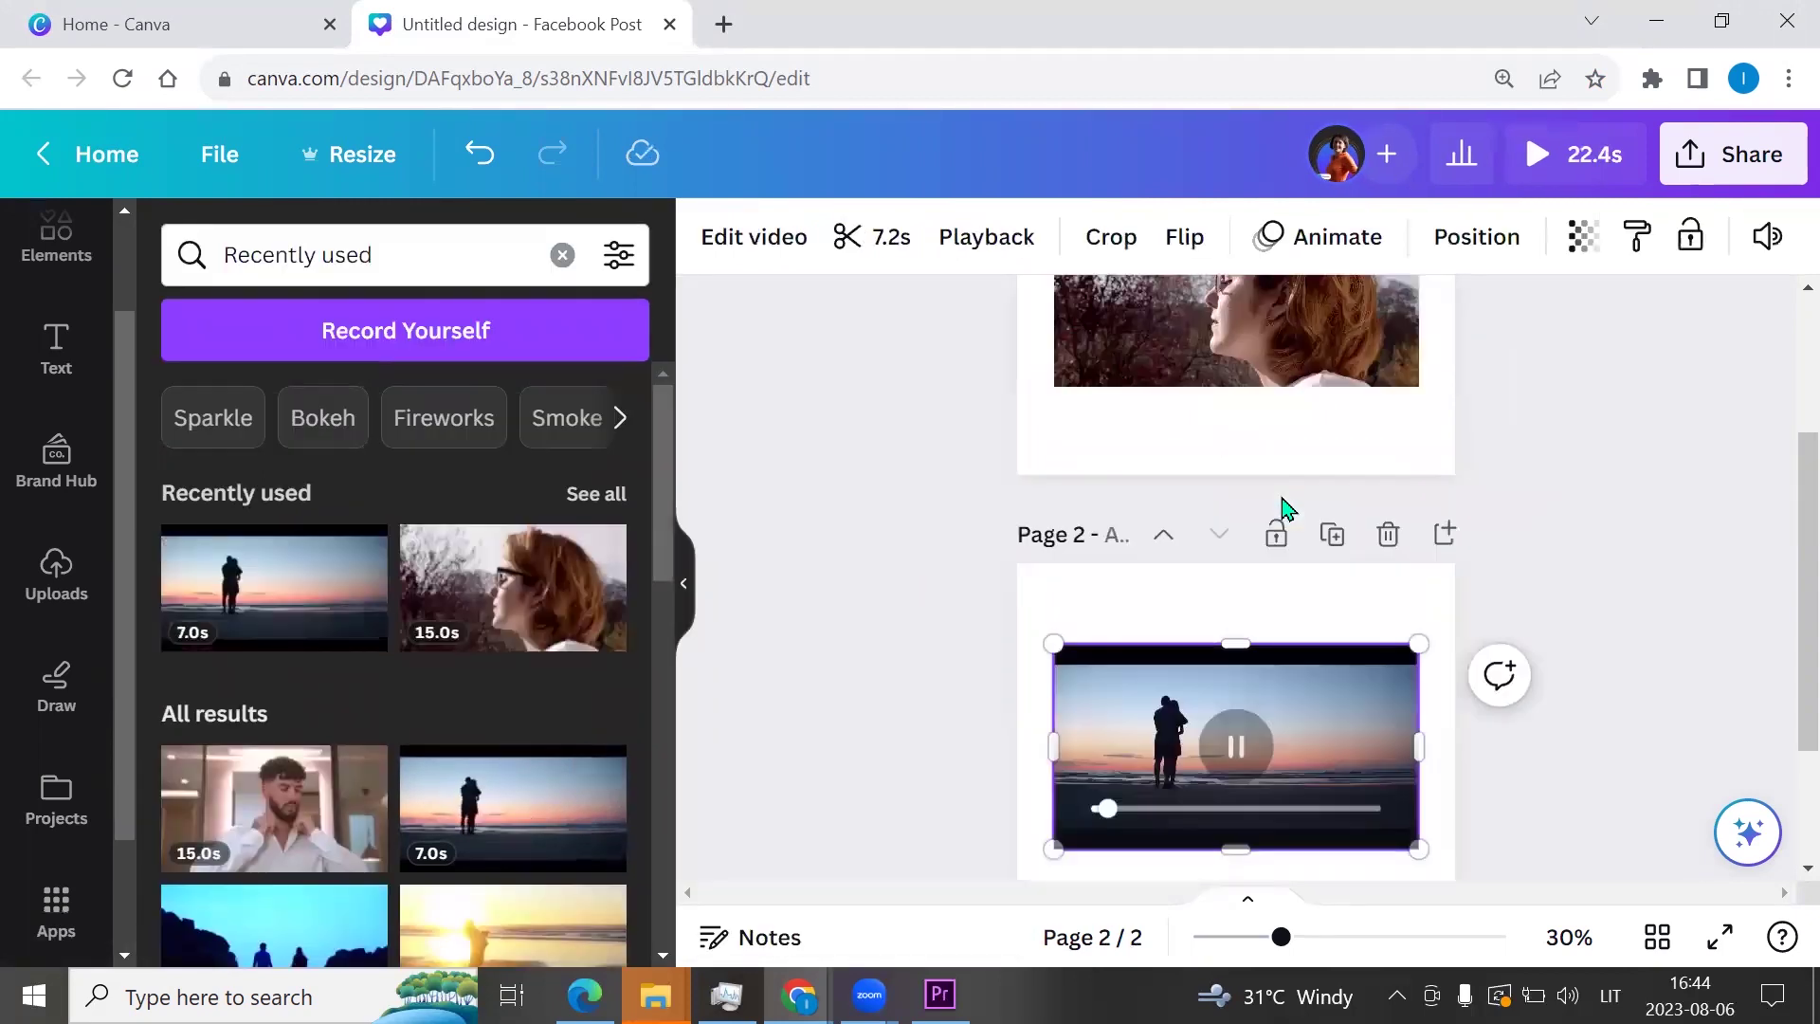
- Zoom to 41% and enlarge the sunset video from both corners, shifting it right
left_click(1309, 945)
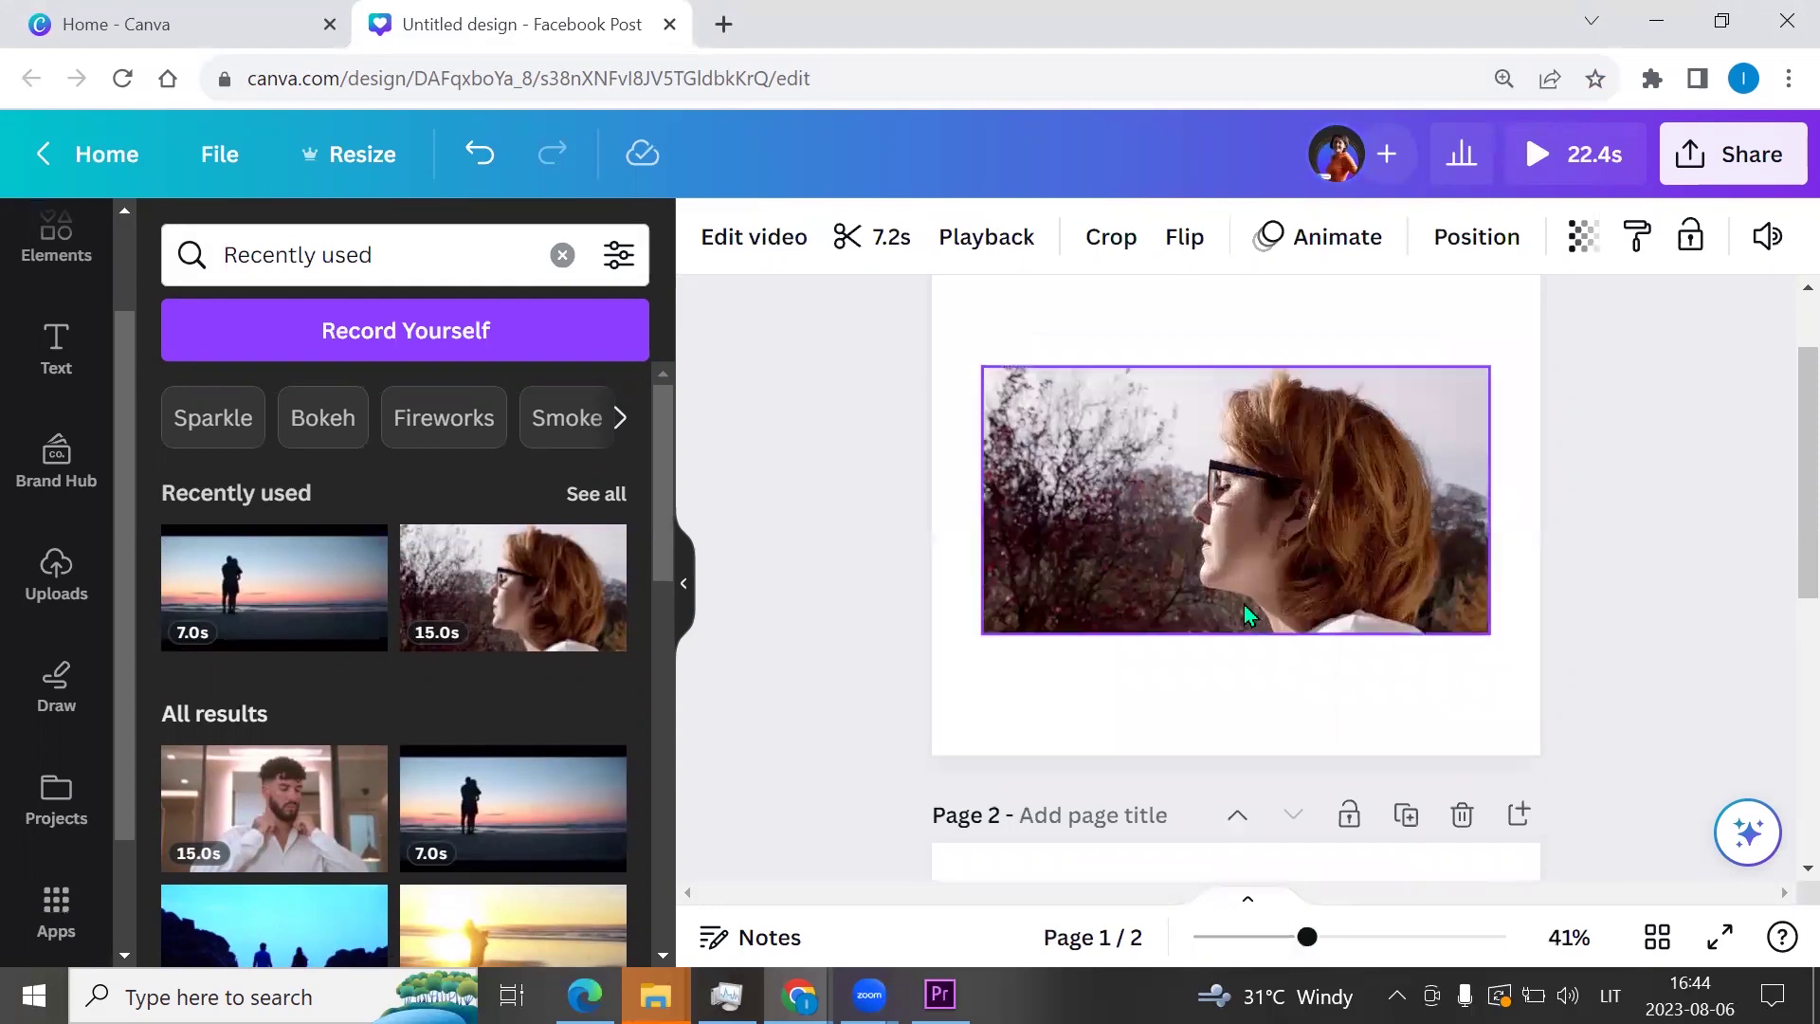
scroll(1105, 499, "down", 5)
scroll(1104, 500, "up", 3)
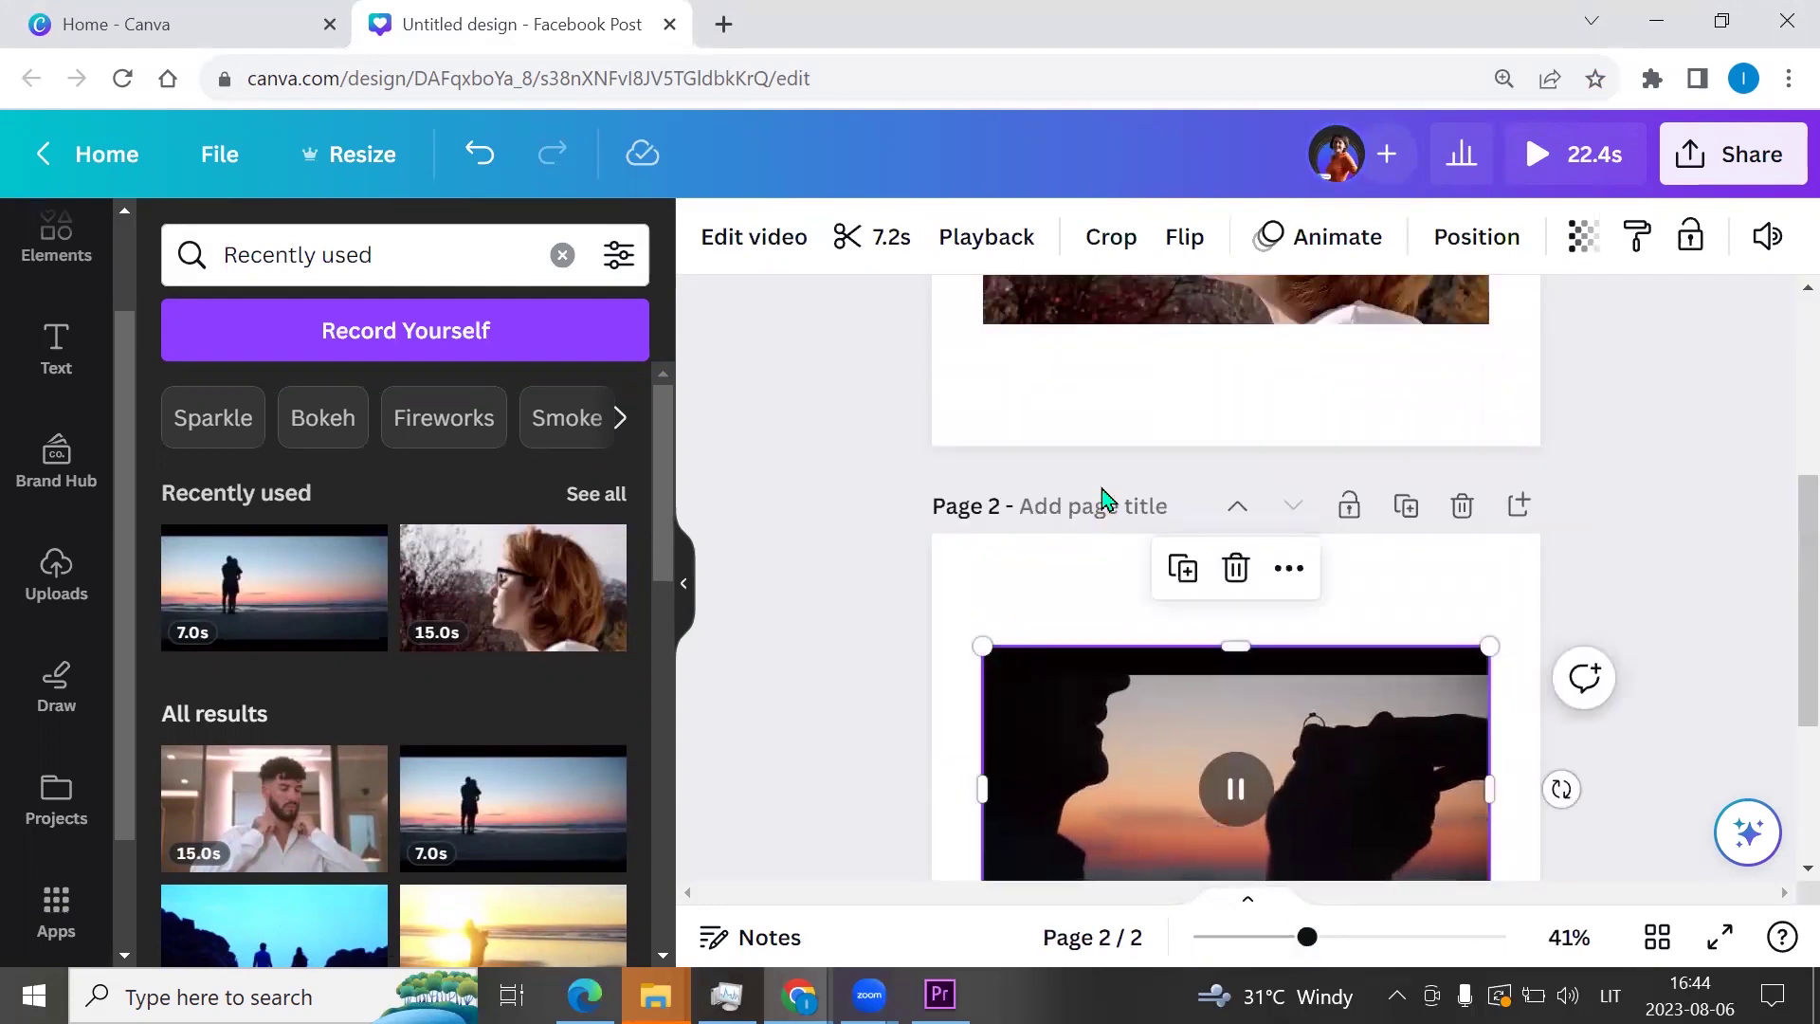
scroll(1182, 483, "up", 4)
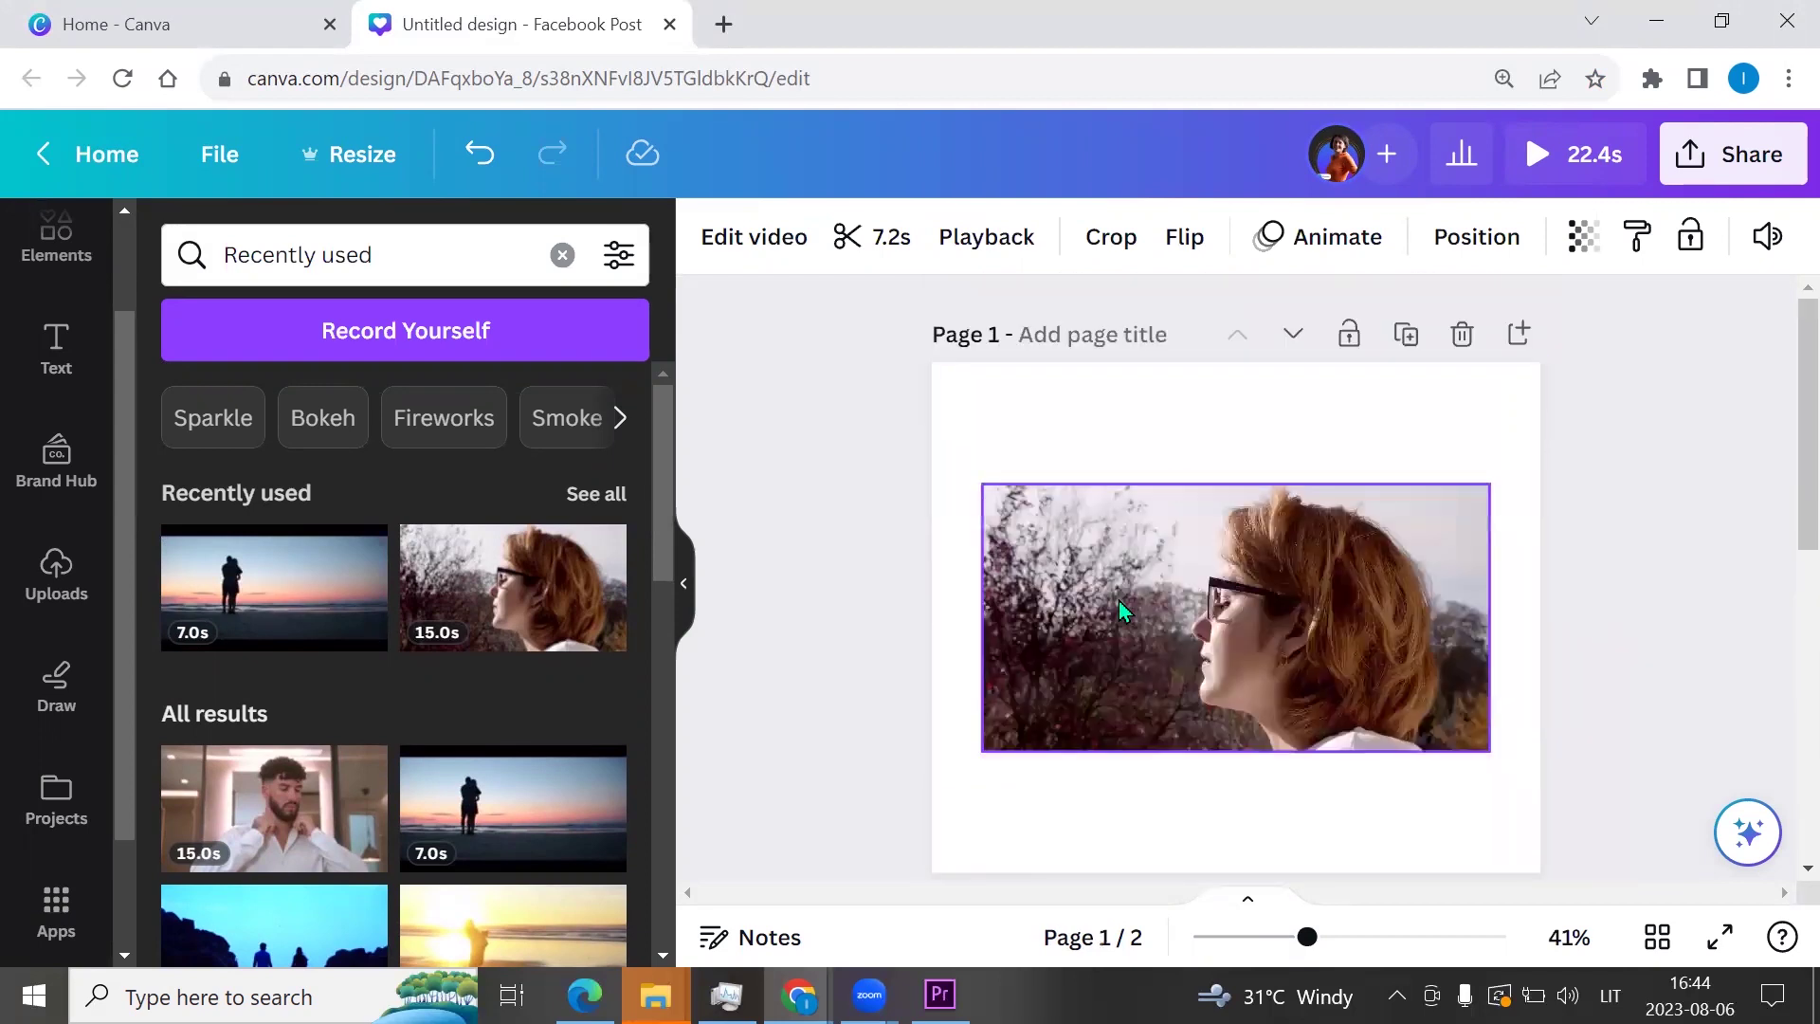
scroll(1121, 609, "down", 5)
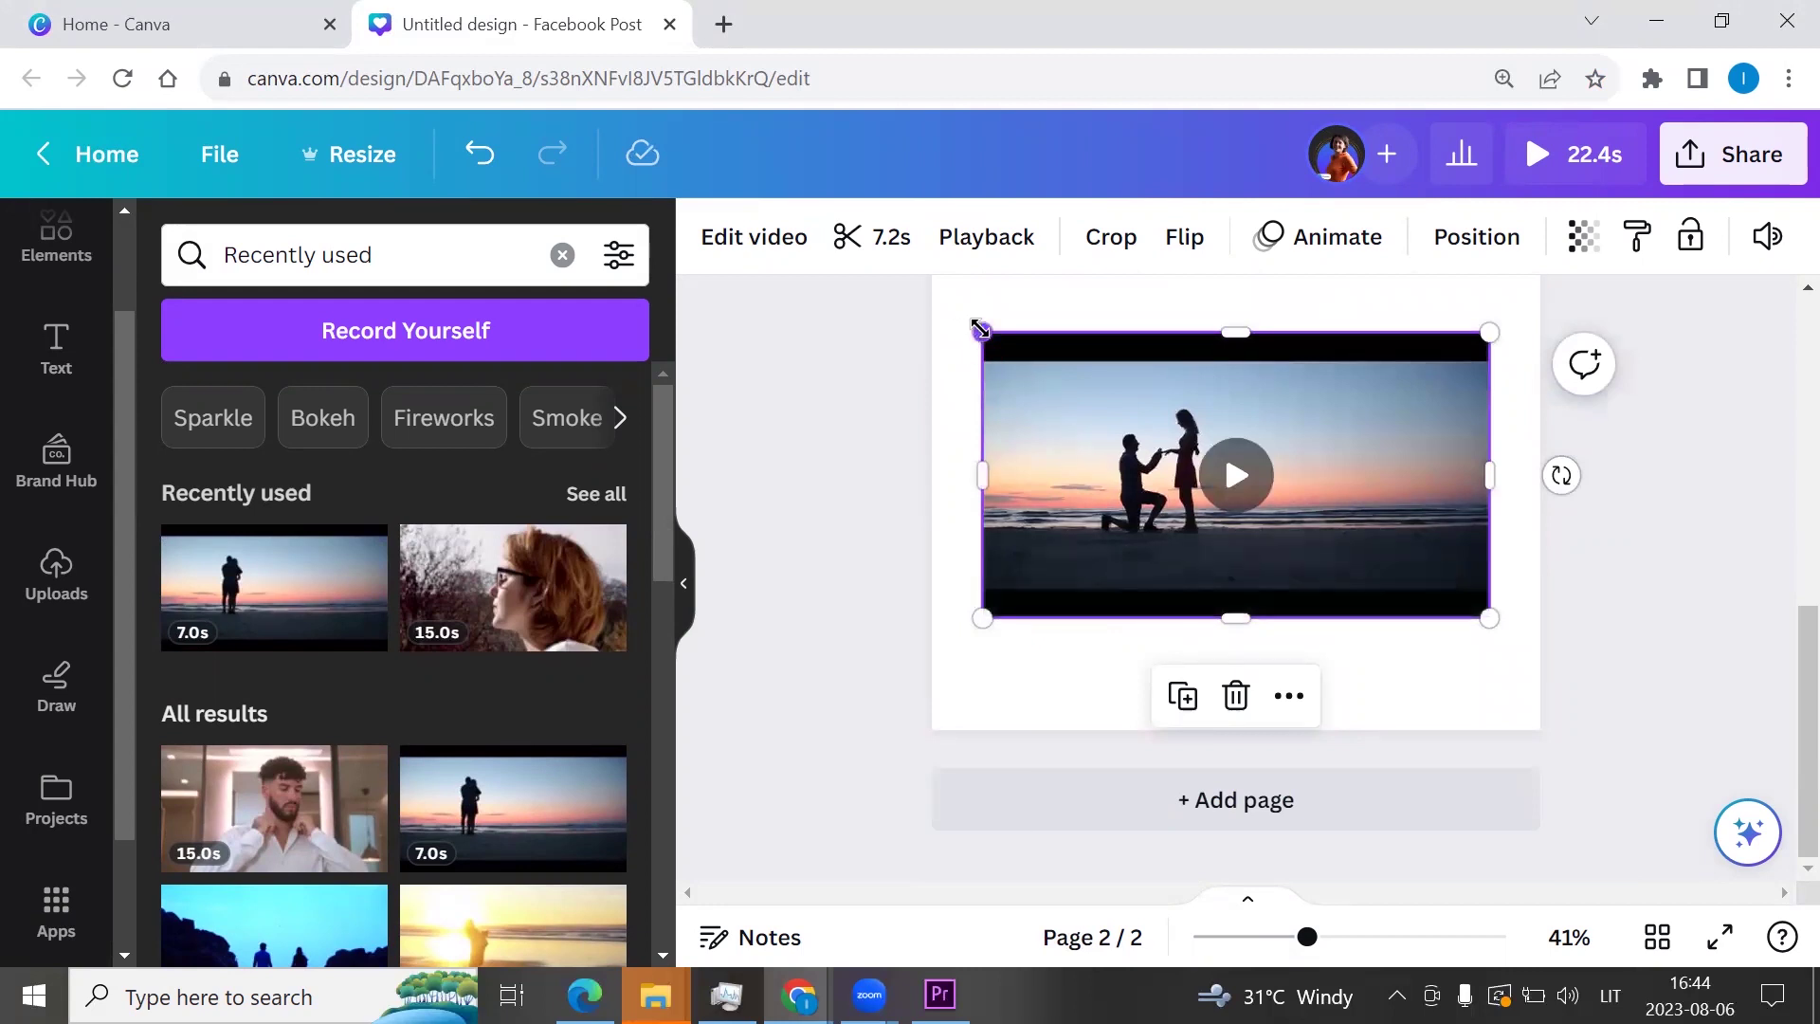
left_click_drag(980, 329, 831, 248)
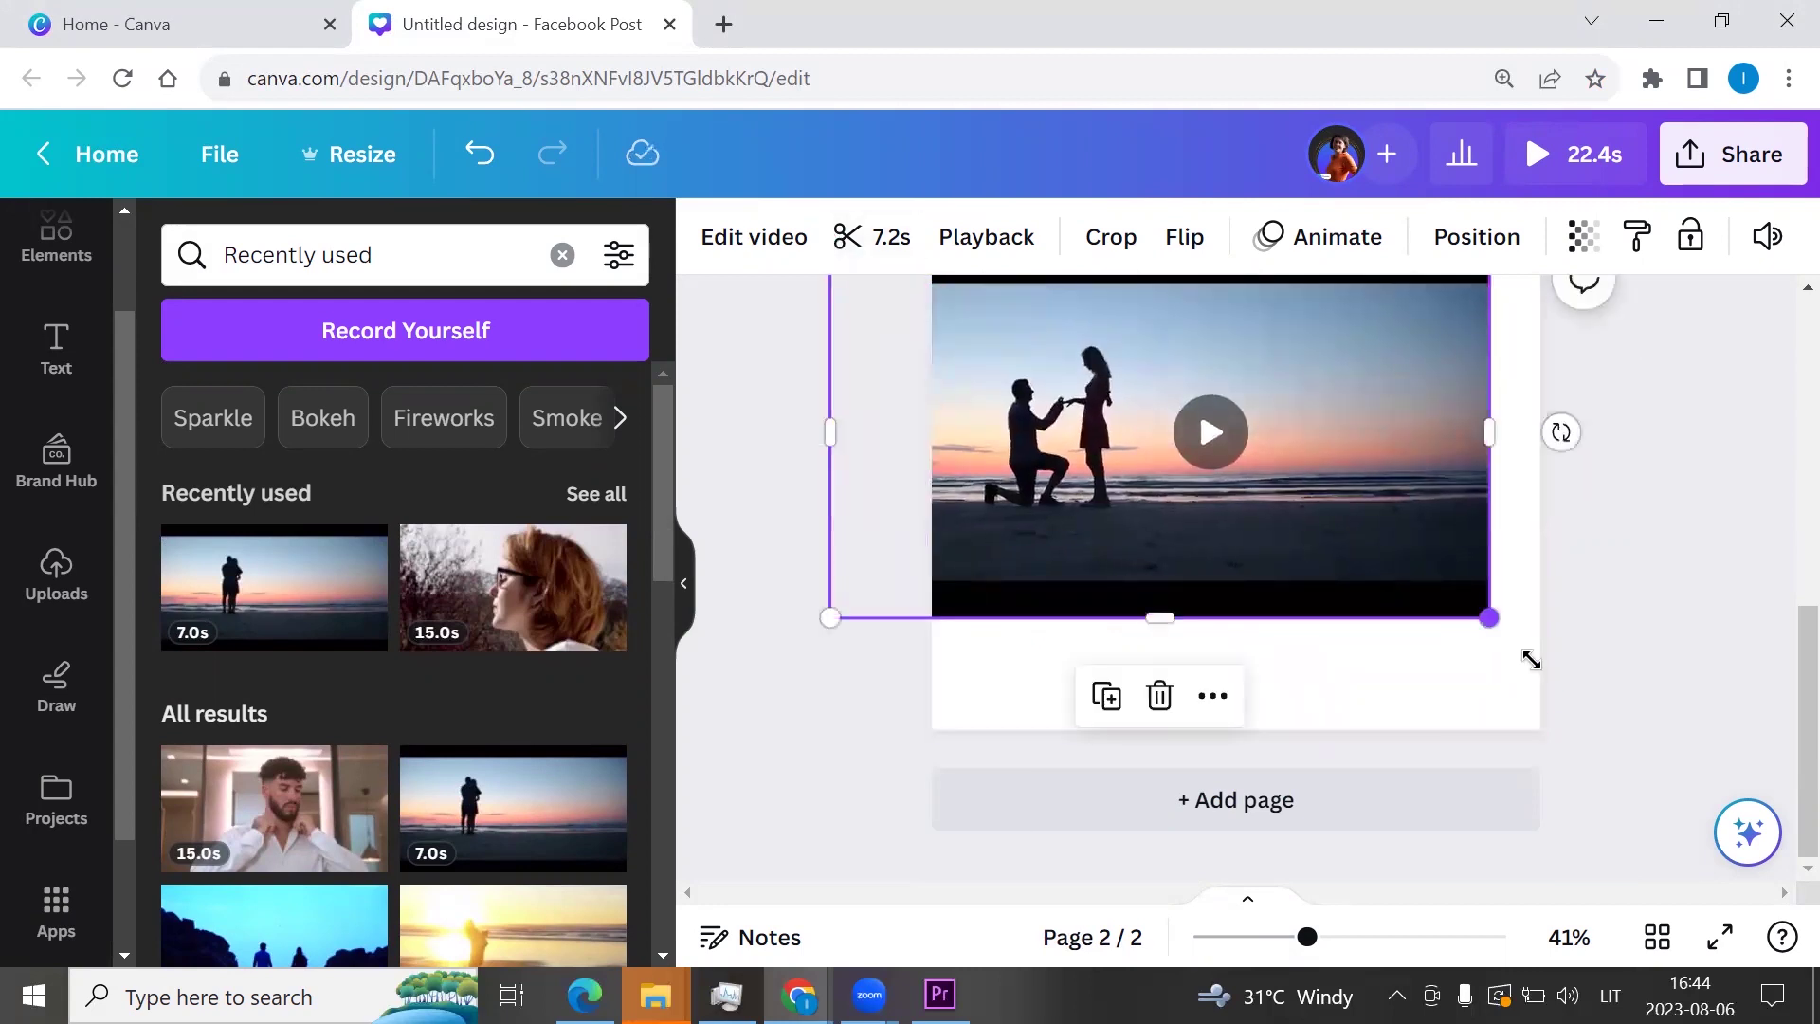
left_click_drag(1531, 660, 1668, 758)
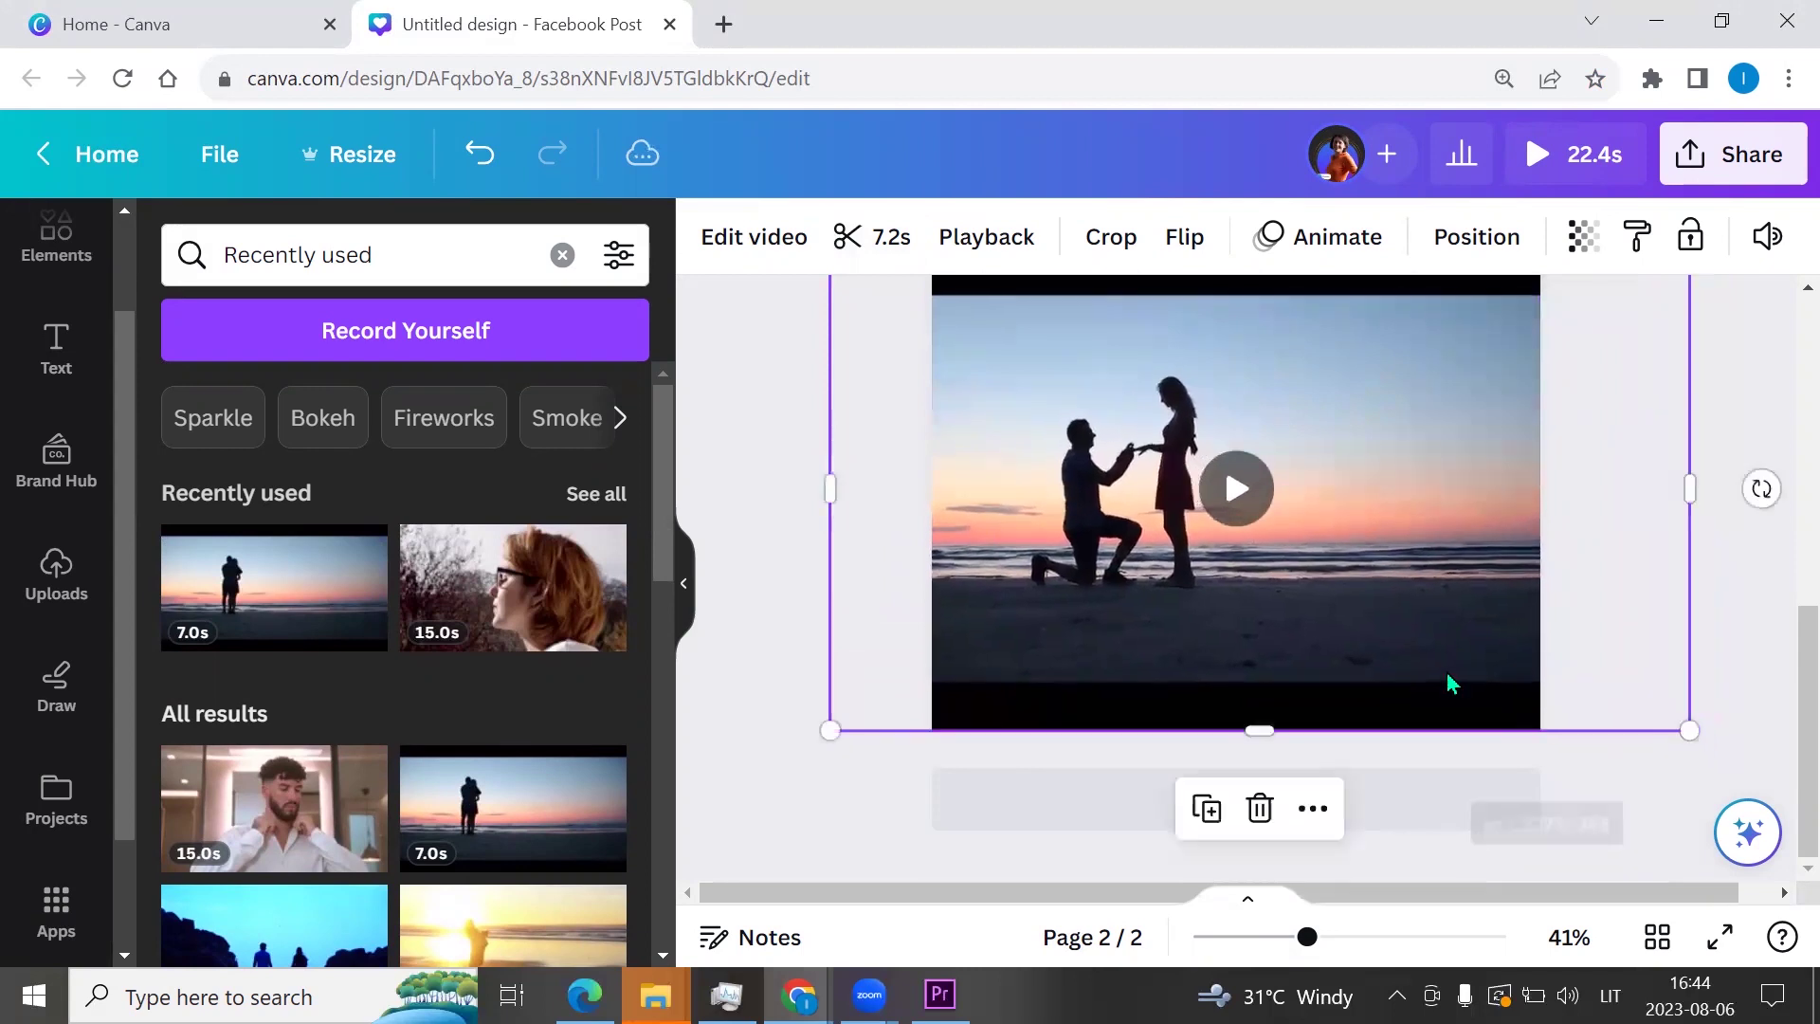
left_click_drag(1341, 609, 1564, 597)
- Enlarge the sunset video further so it fills page 2's full height, offset right
scroll(1541, 593, "up", 3)
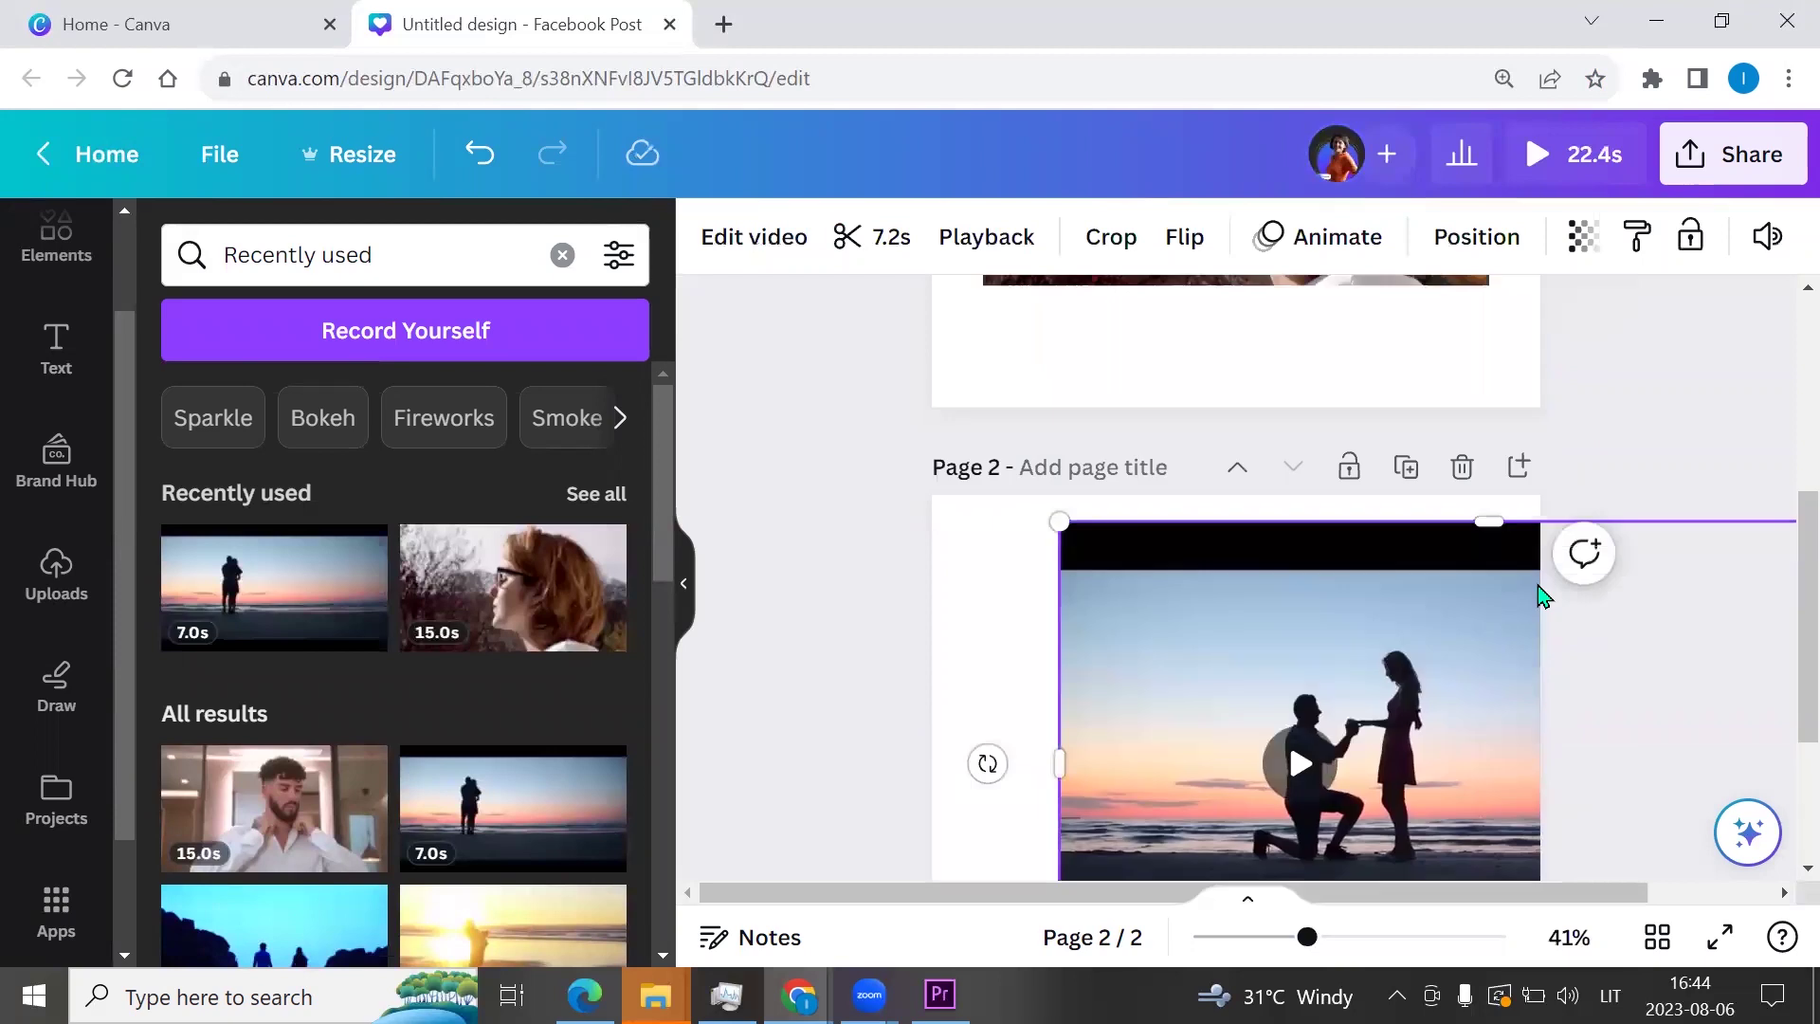
scroll(1526, 569, "up", 5)
scroll(1327, 588, "down", 6)
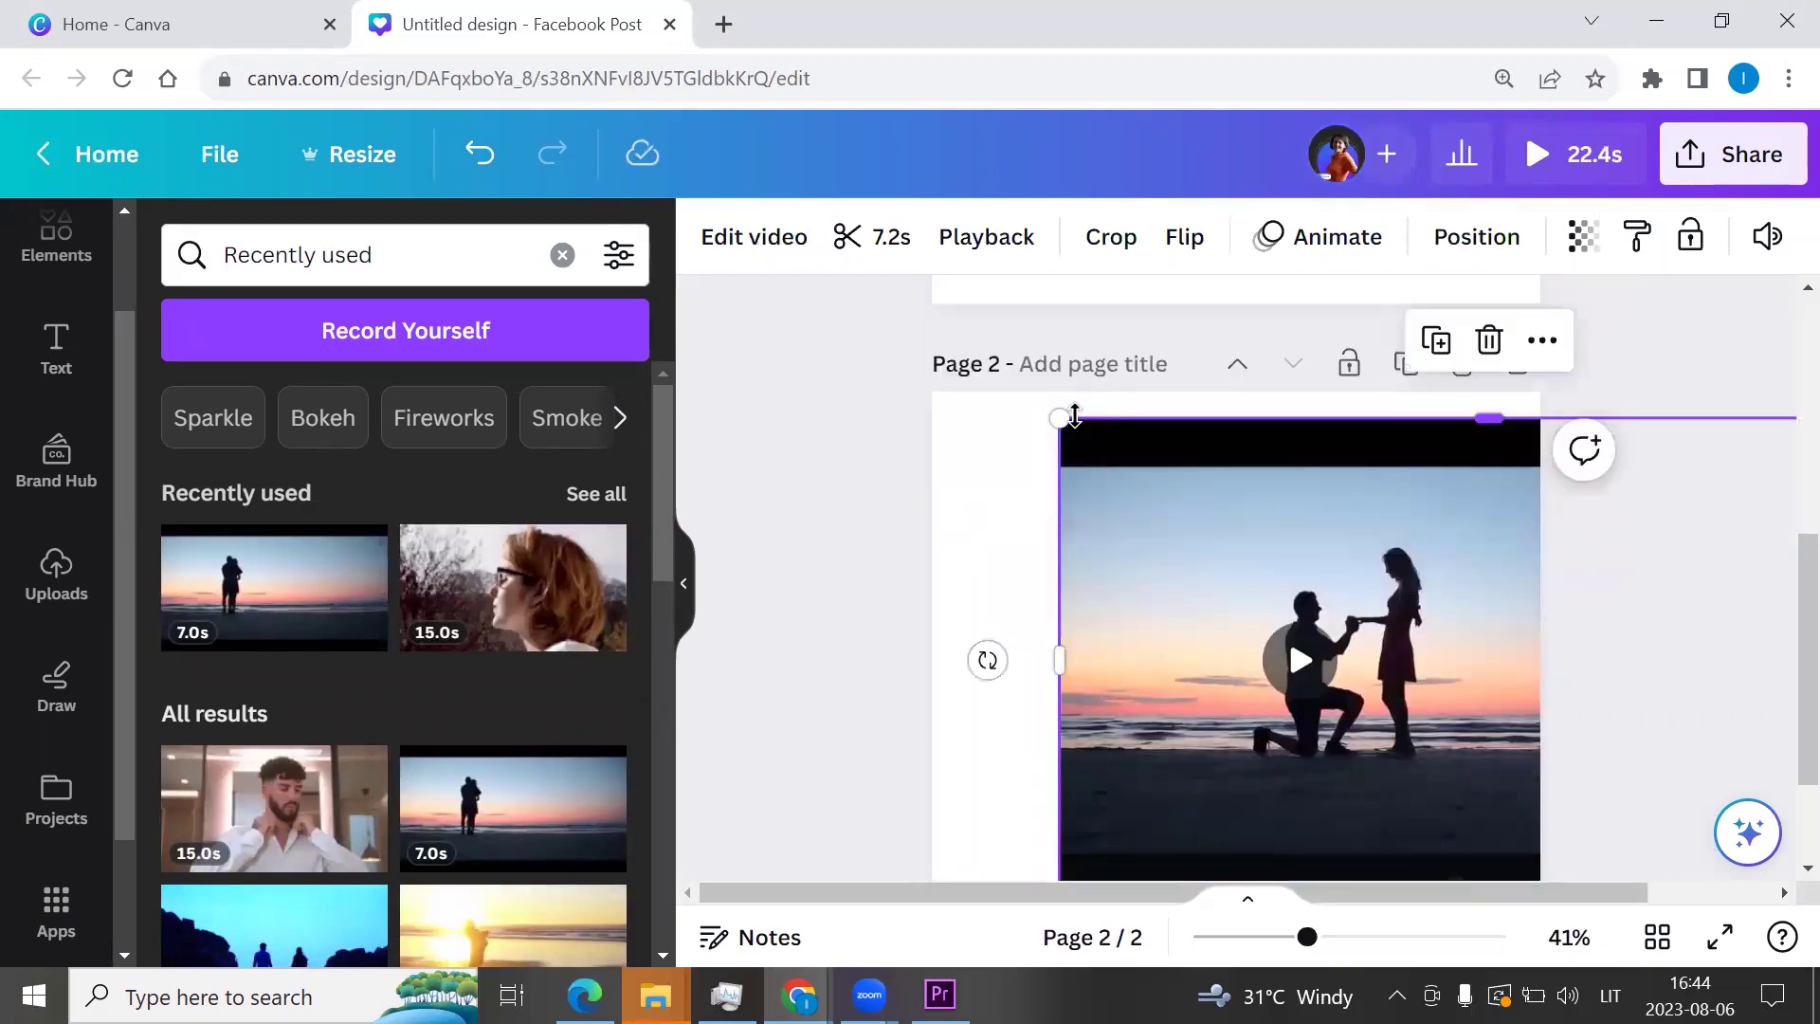
left_click_drag(1059, 416, 1015, 362)
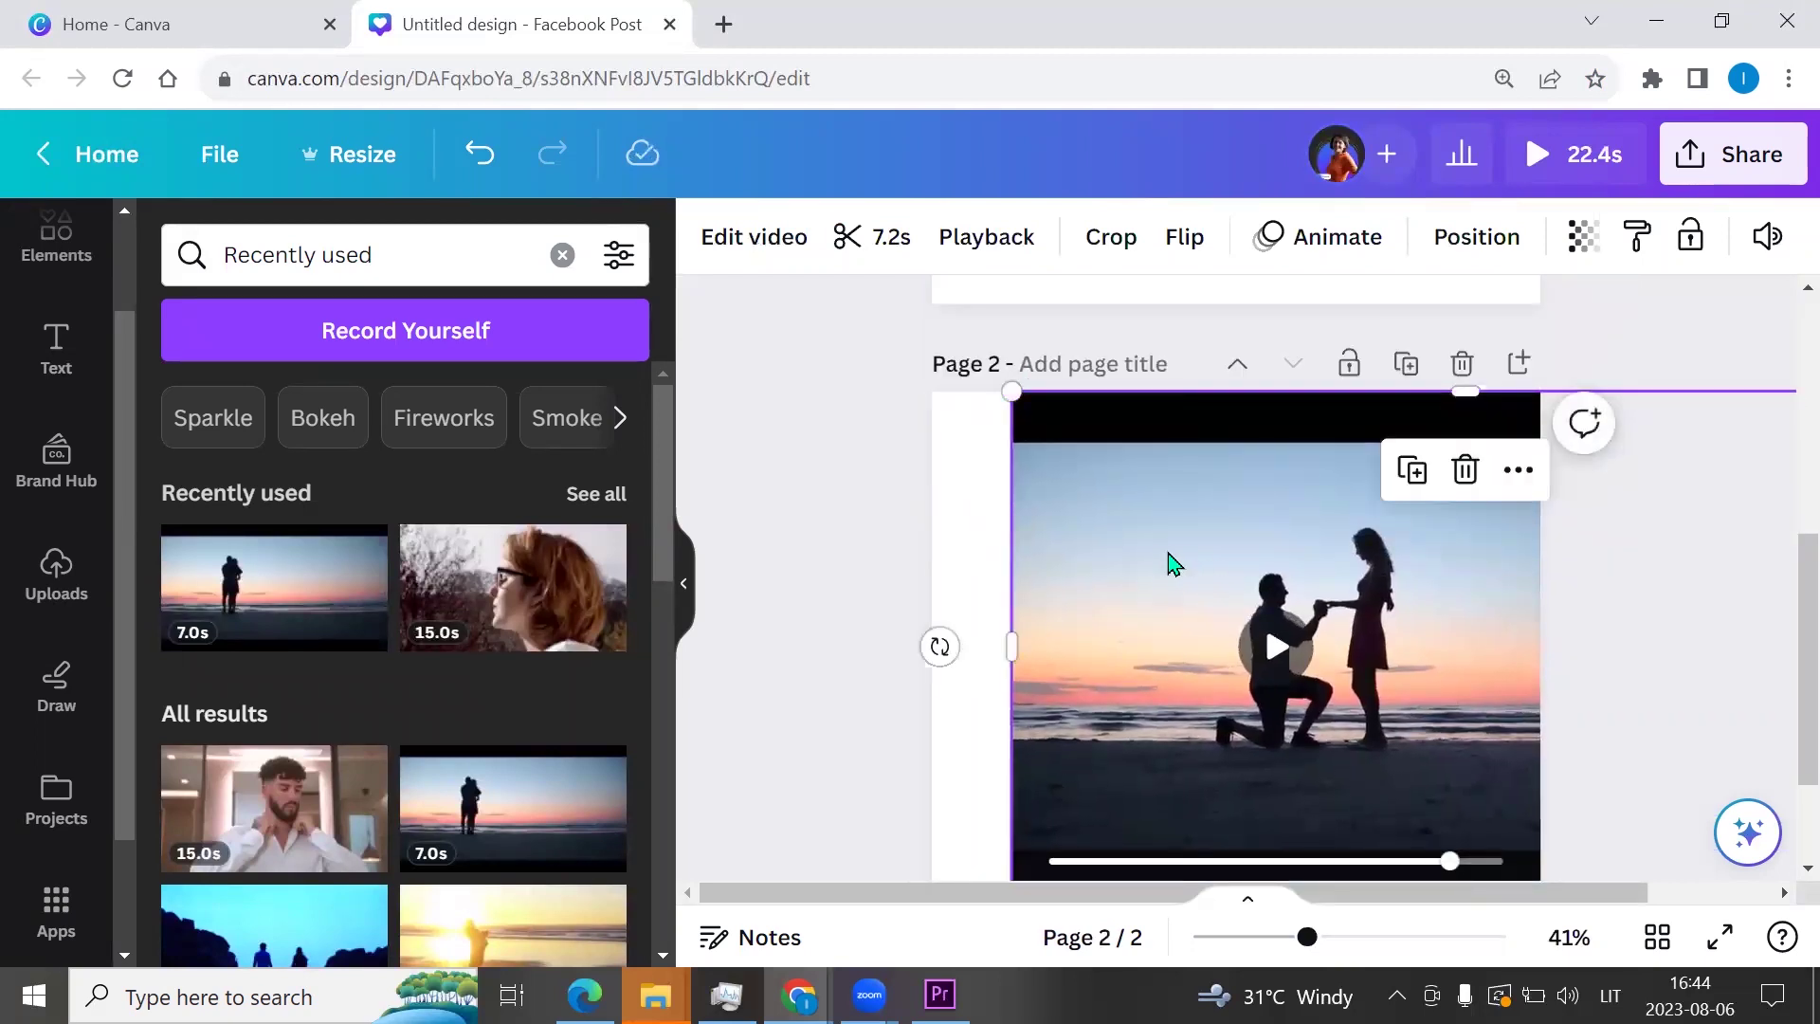
left_click_drag(1170, 561, 1210, 552)
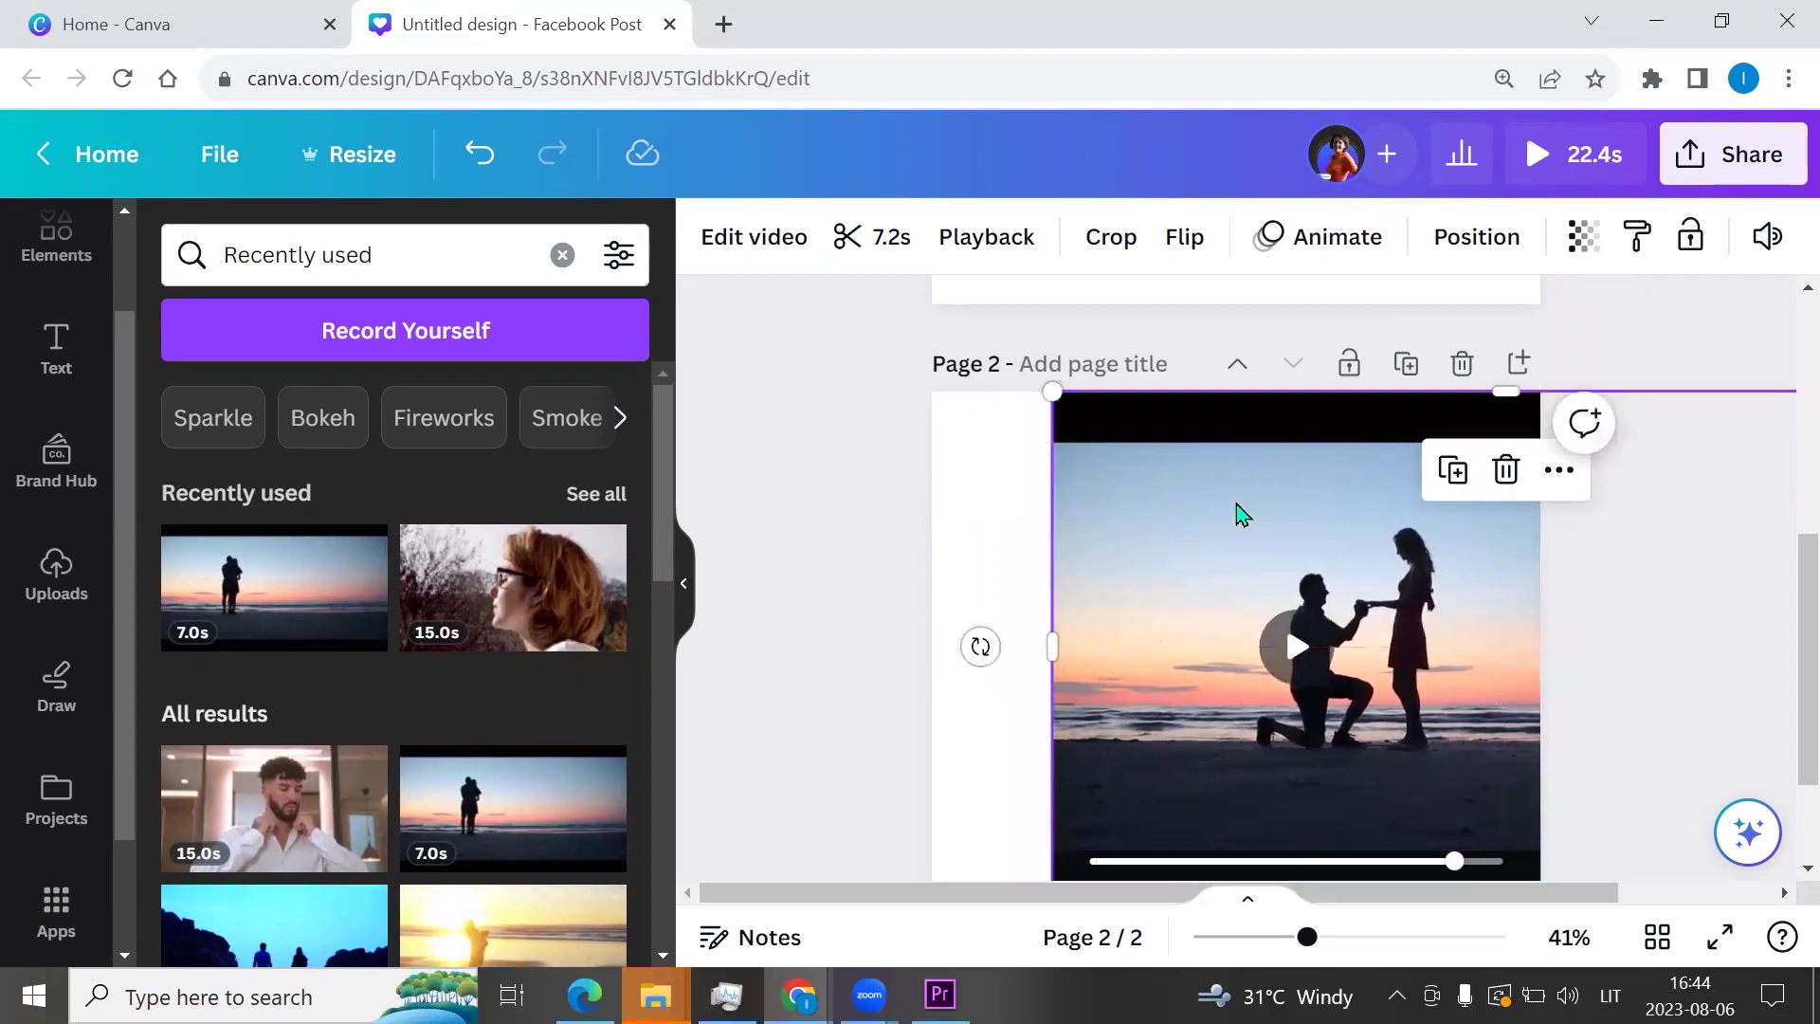
left_click(874, 252)
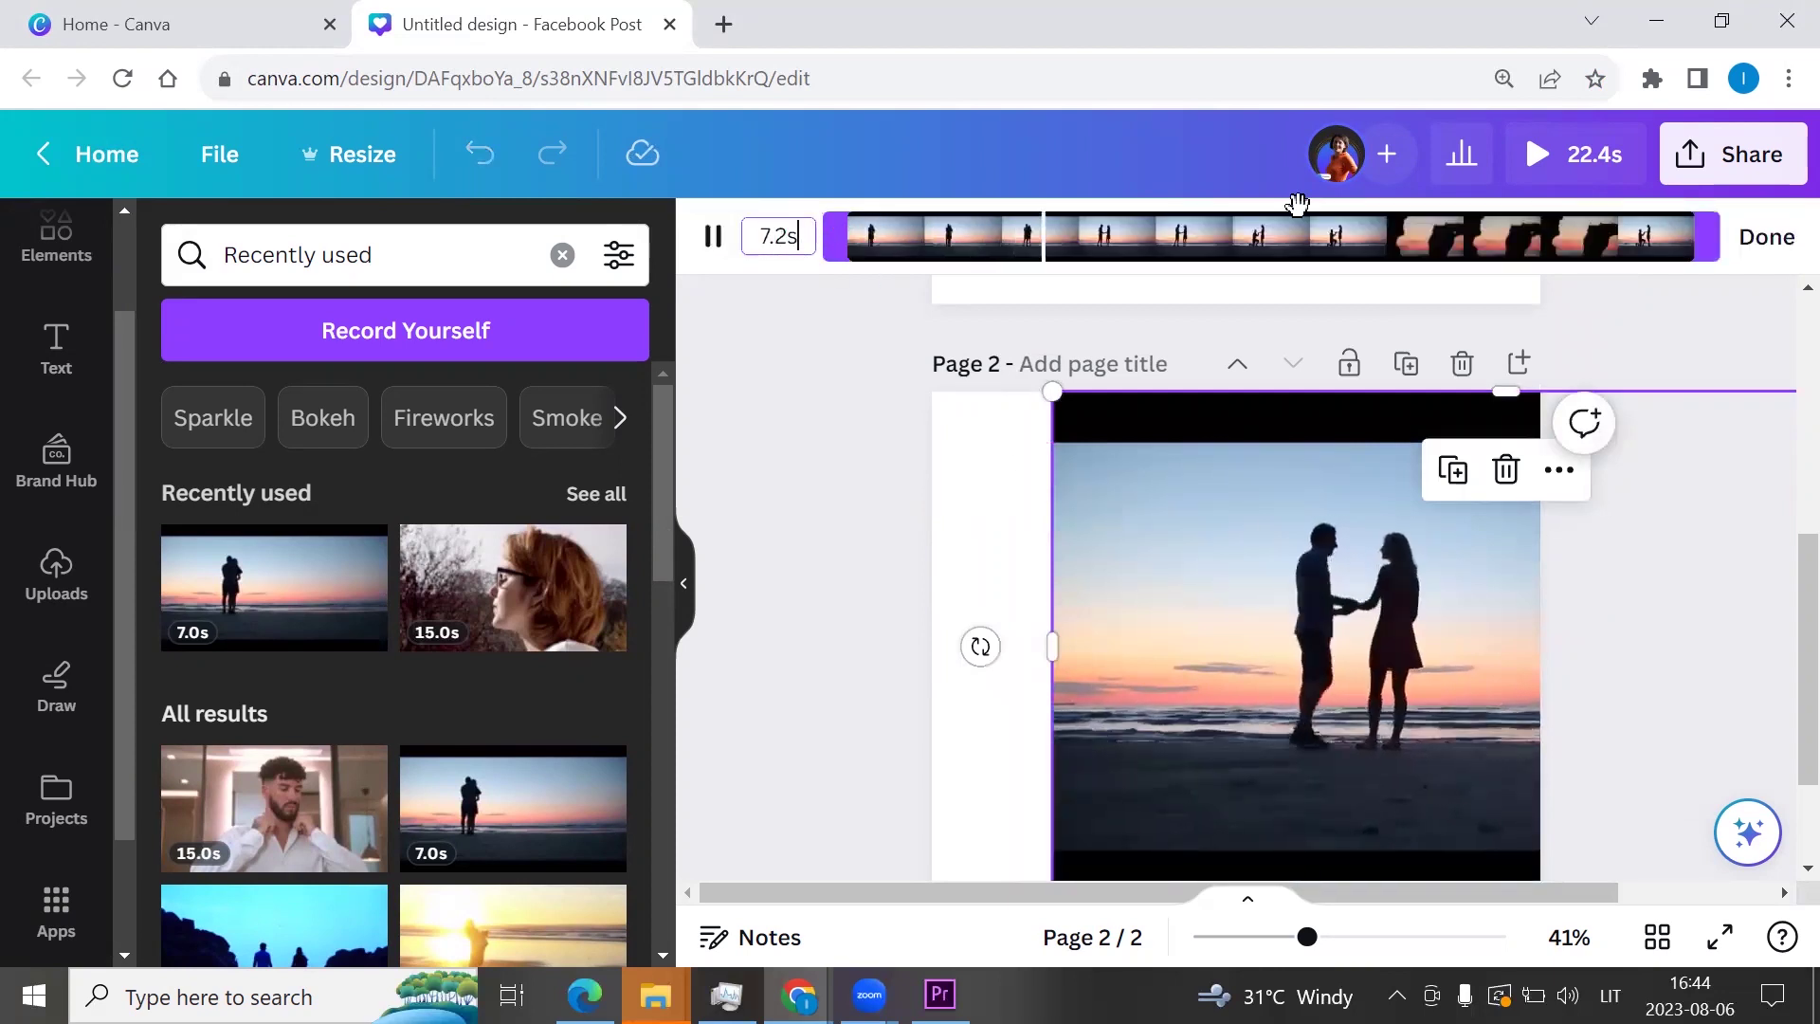
left_click(754, 238)
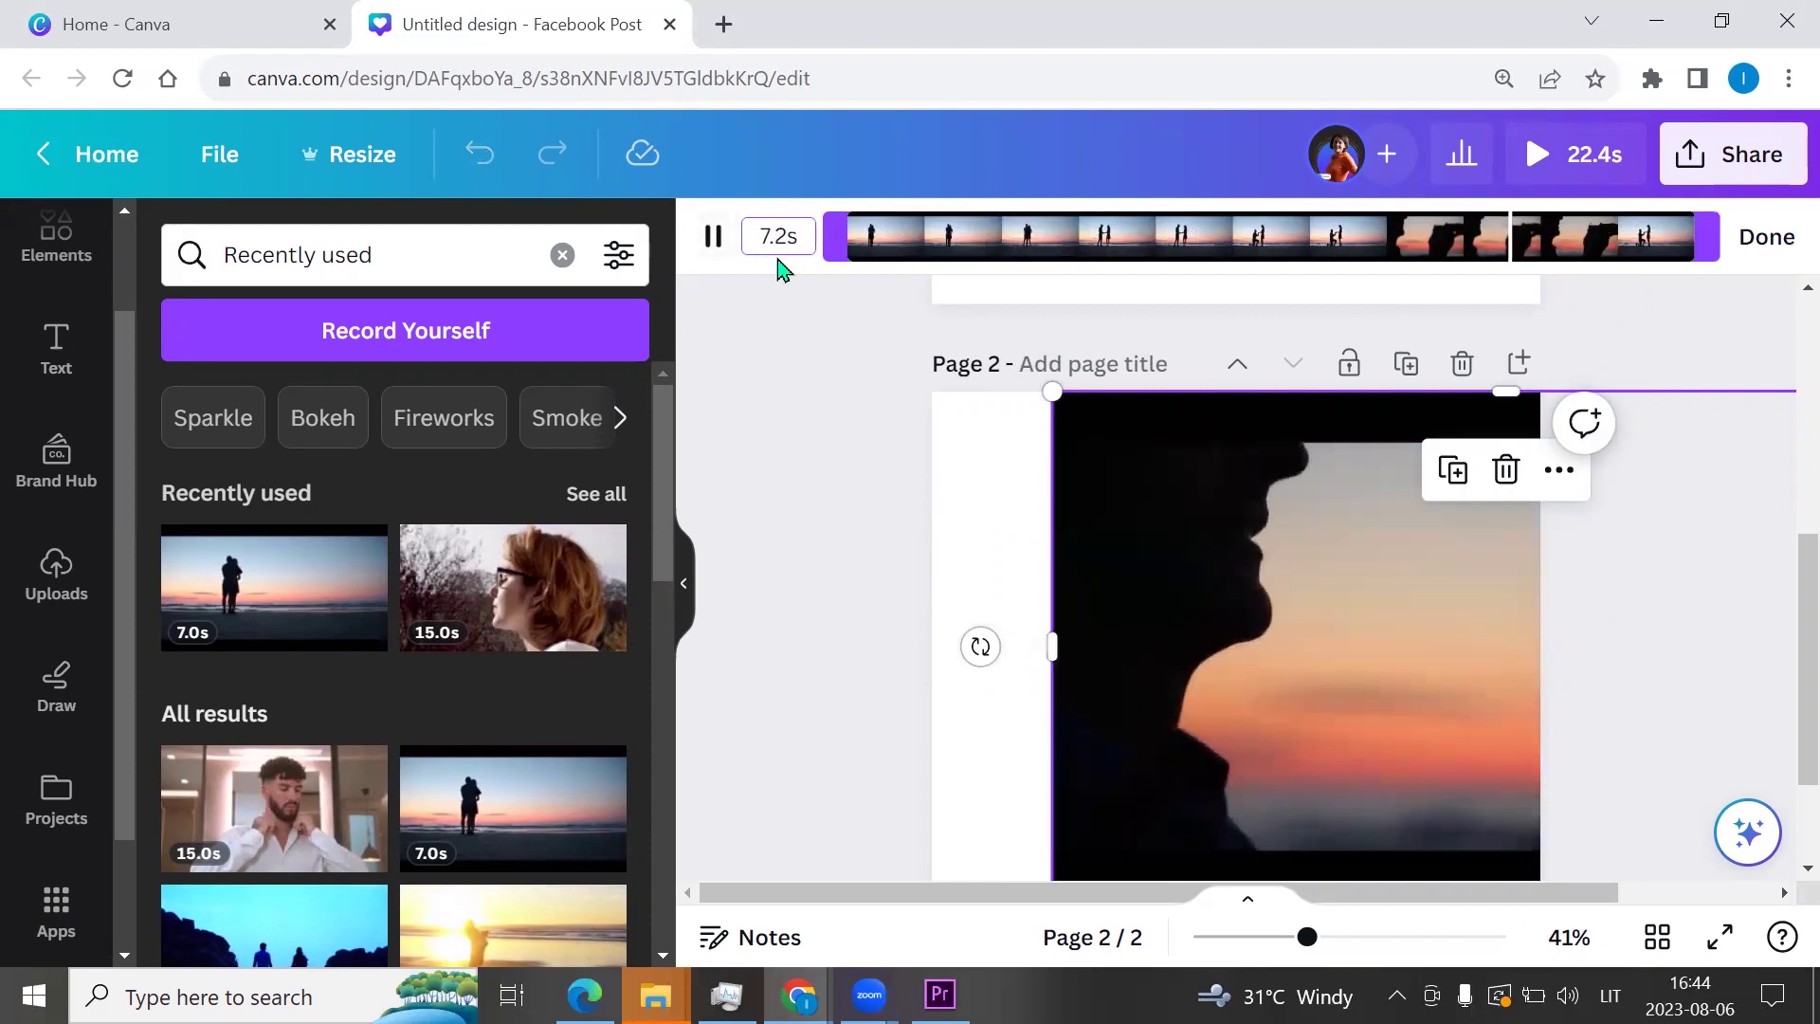
left_click(801, 408)
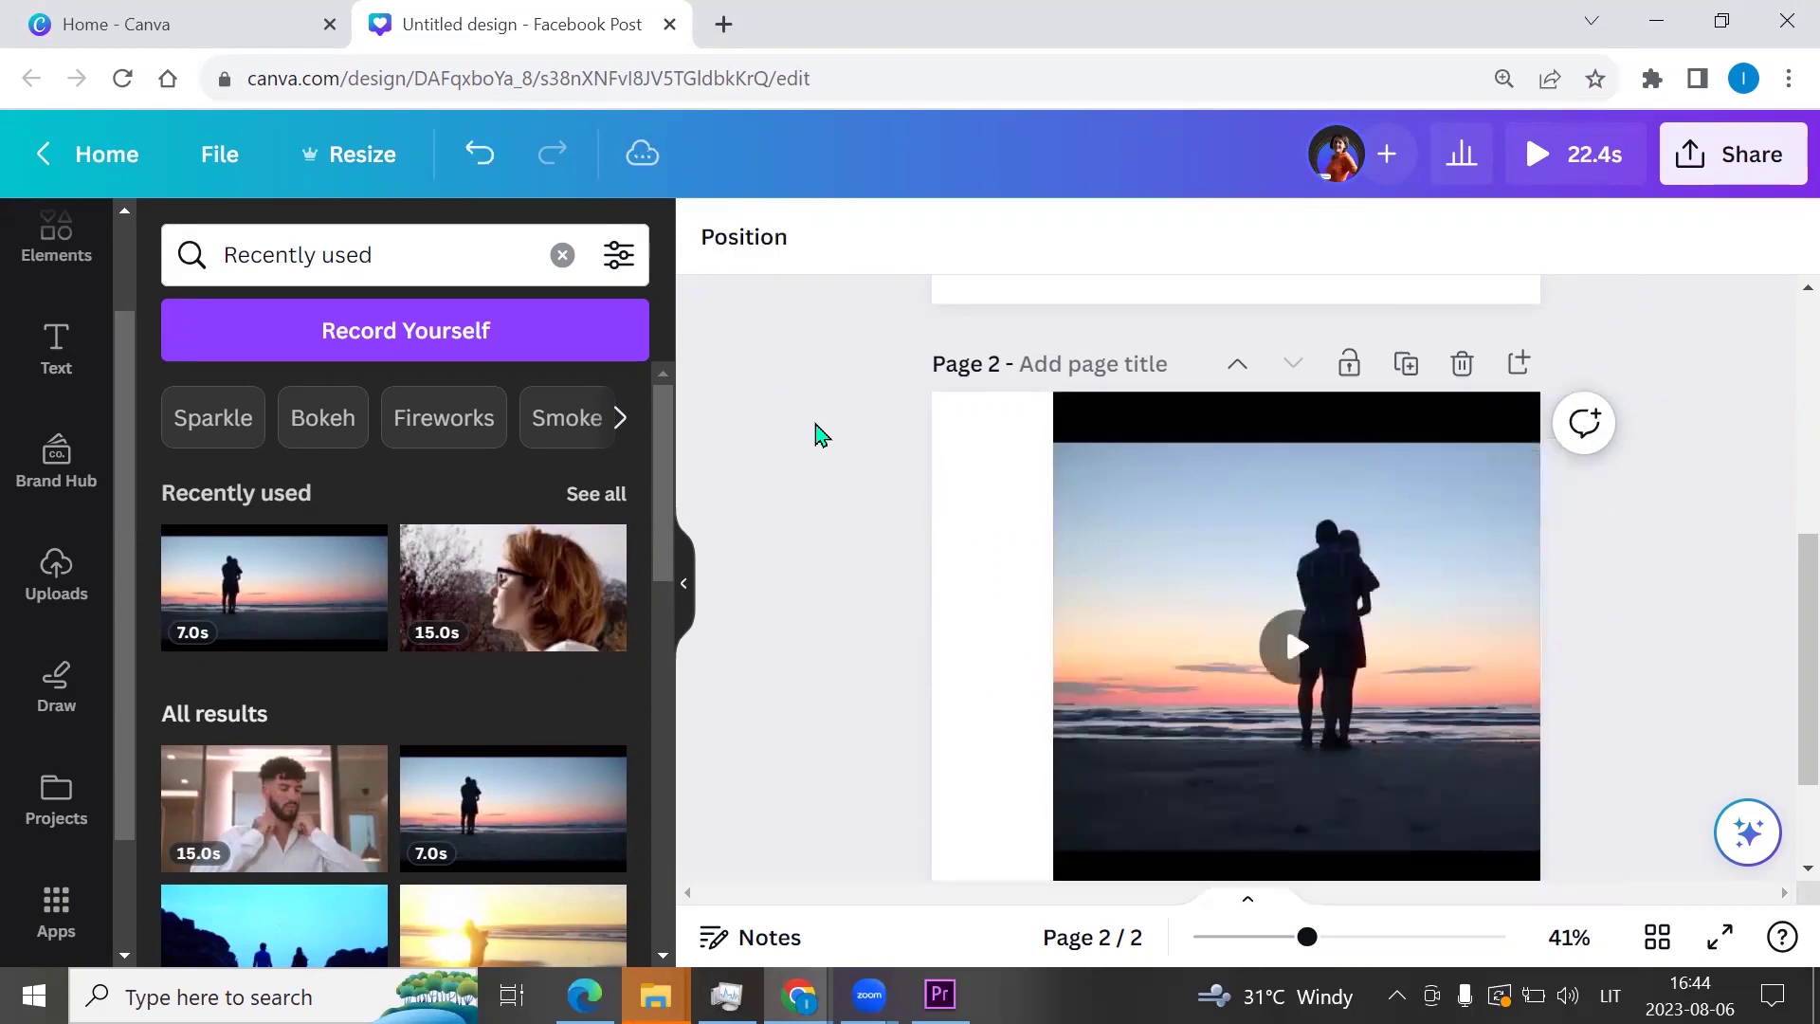
- Rerun the 'gradient transparent' element search, filter to Graphics, and view Blue Vertical Gradient Shape details
scroll(910, 484, "down", 2)
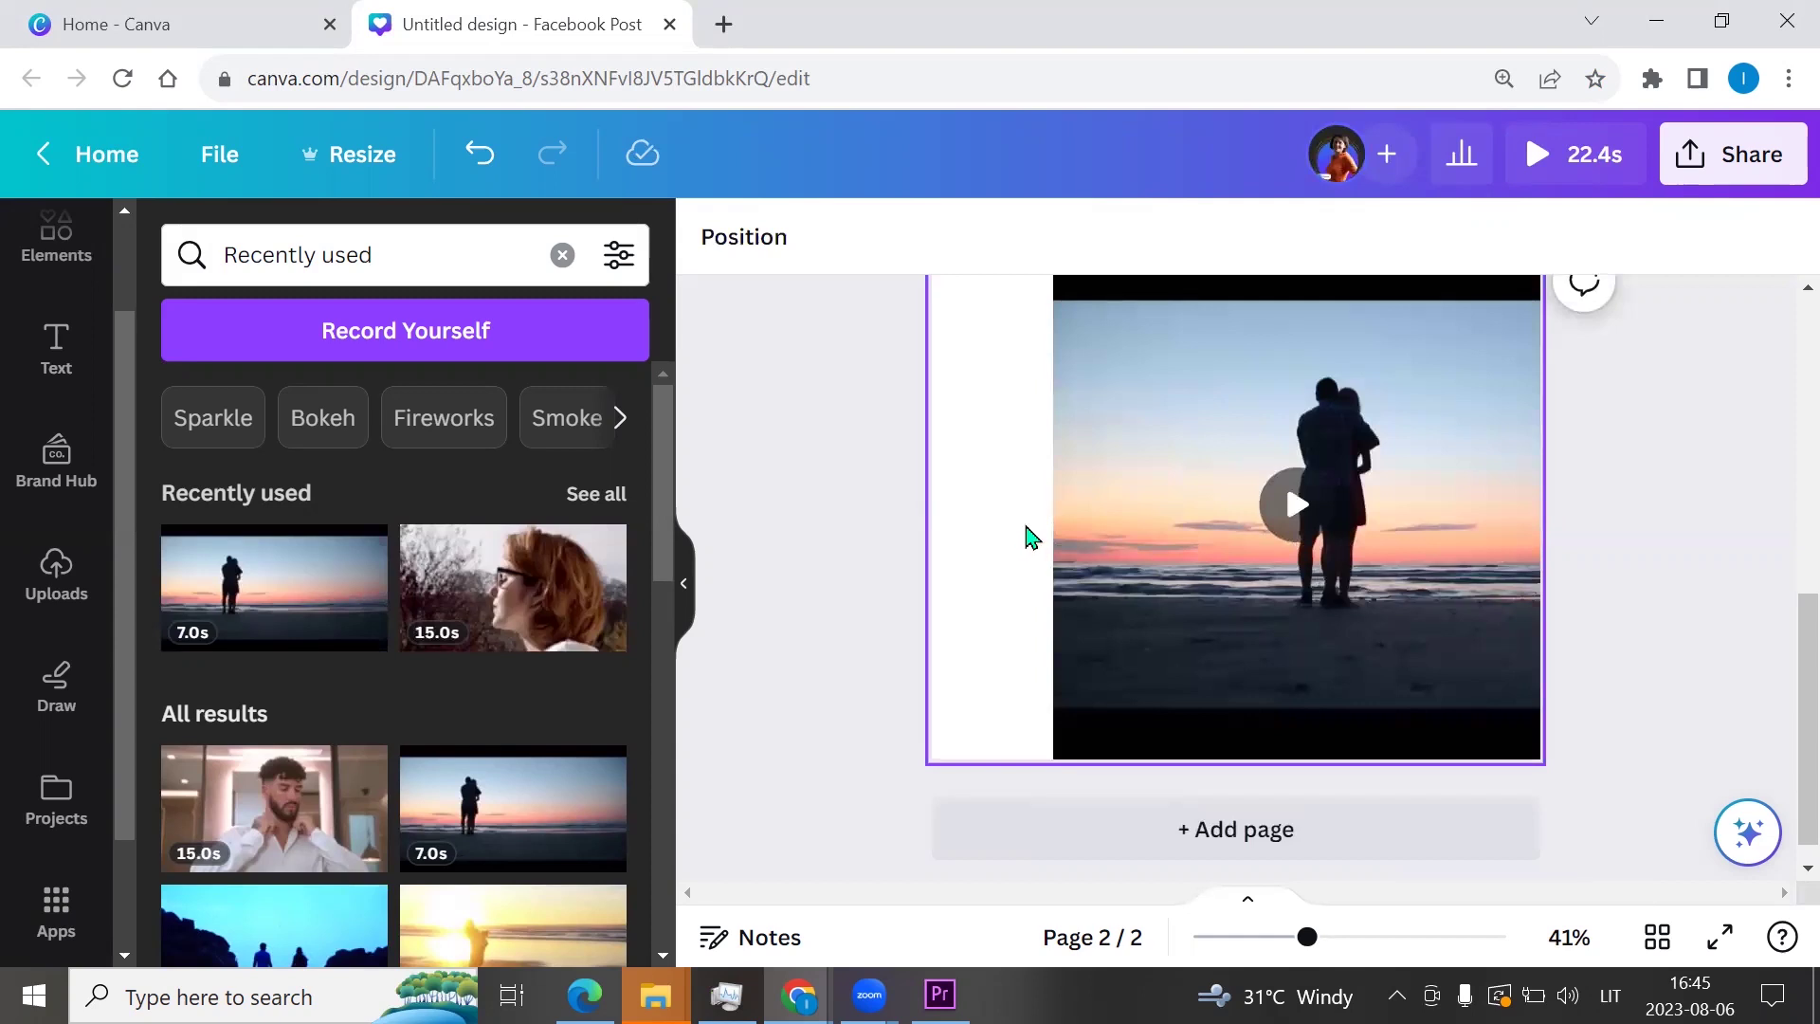
scroll(68, 362, "up", 2)
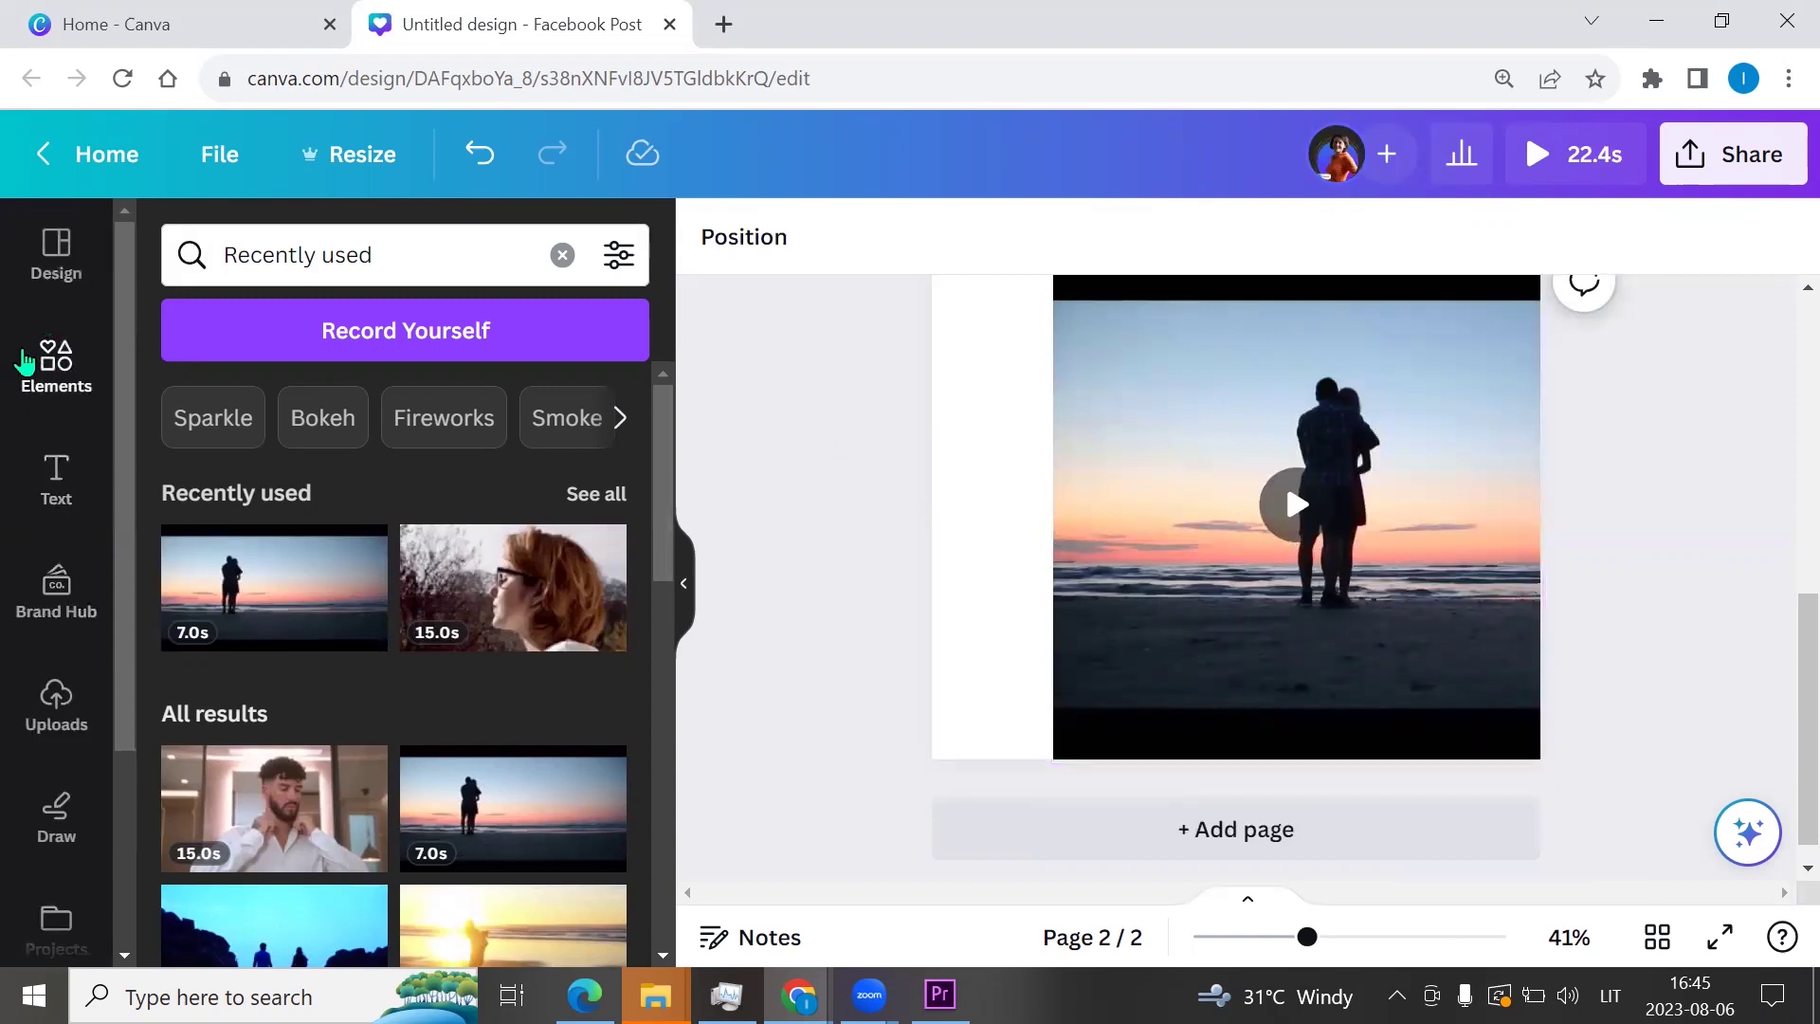
left_click(52, 379)
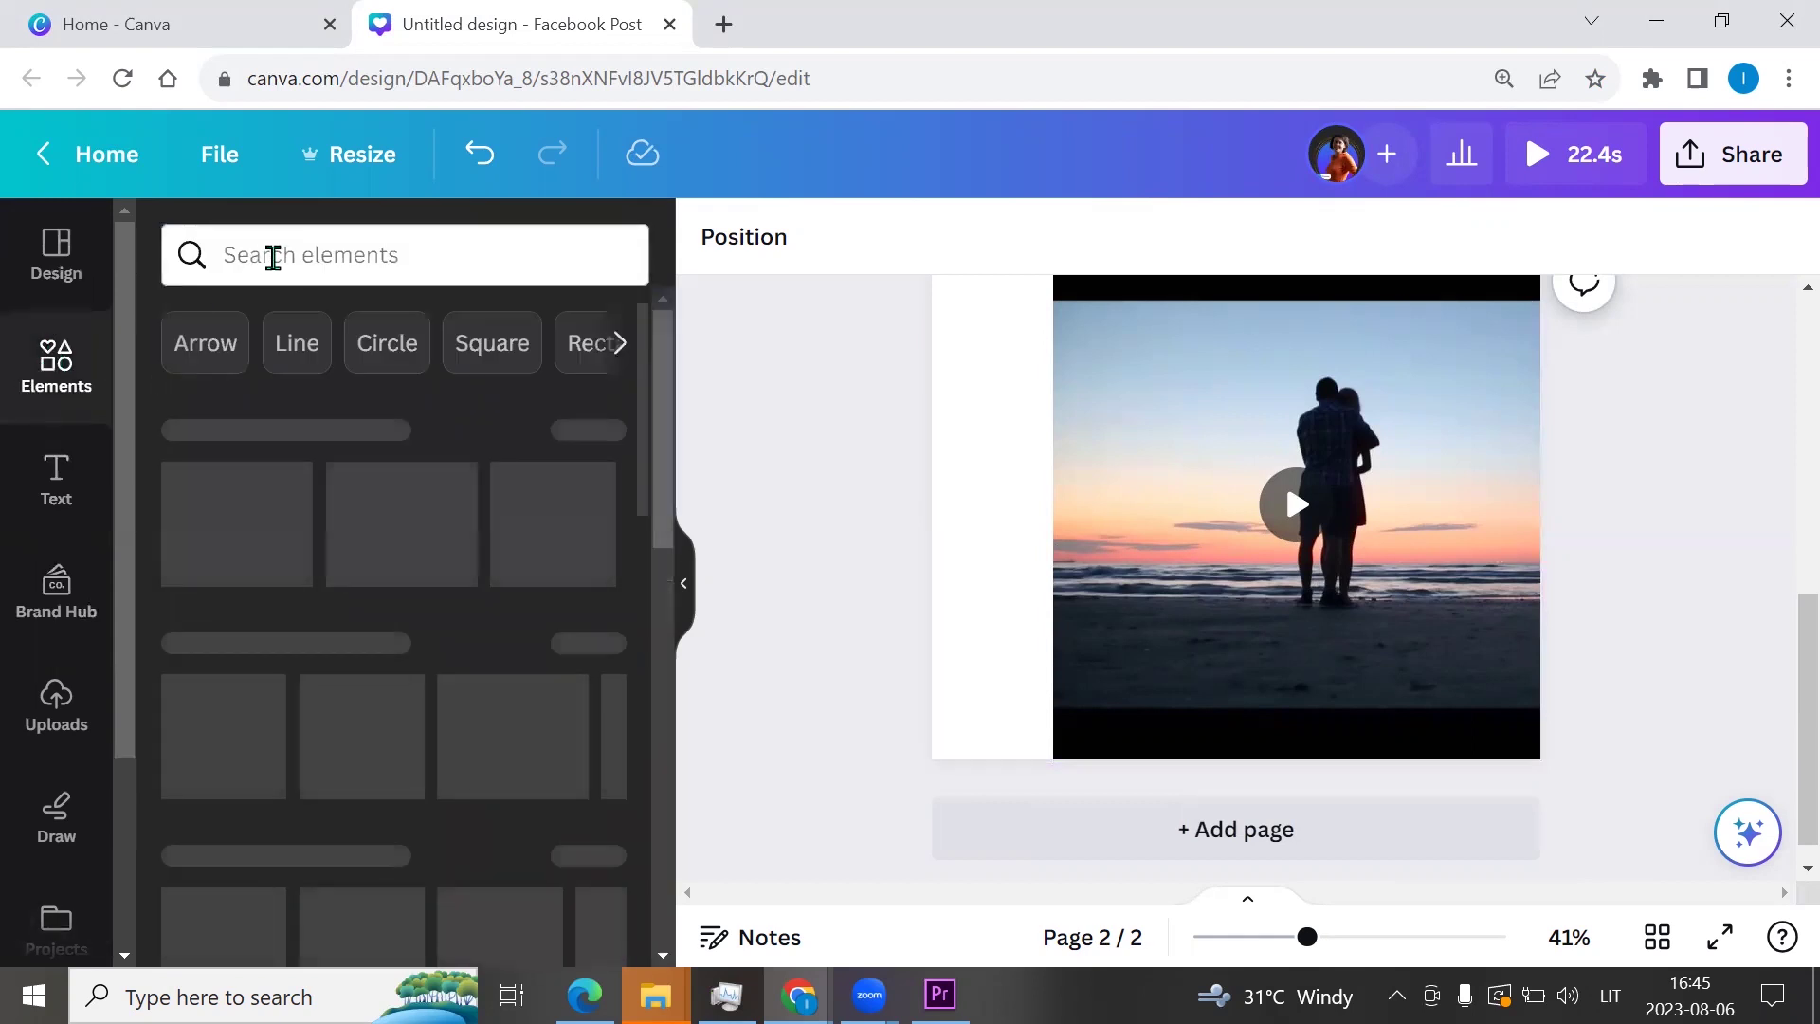
left_click(272, 256)
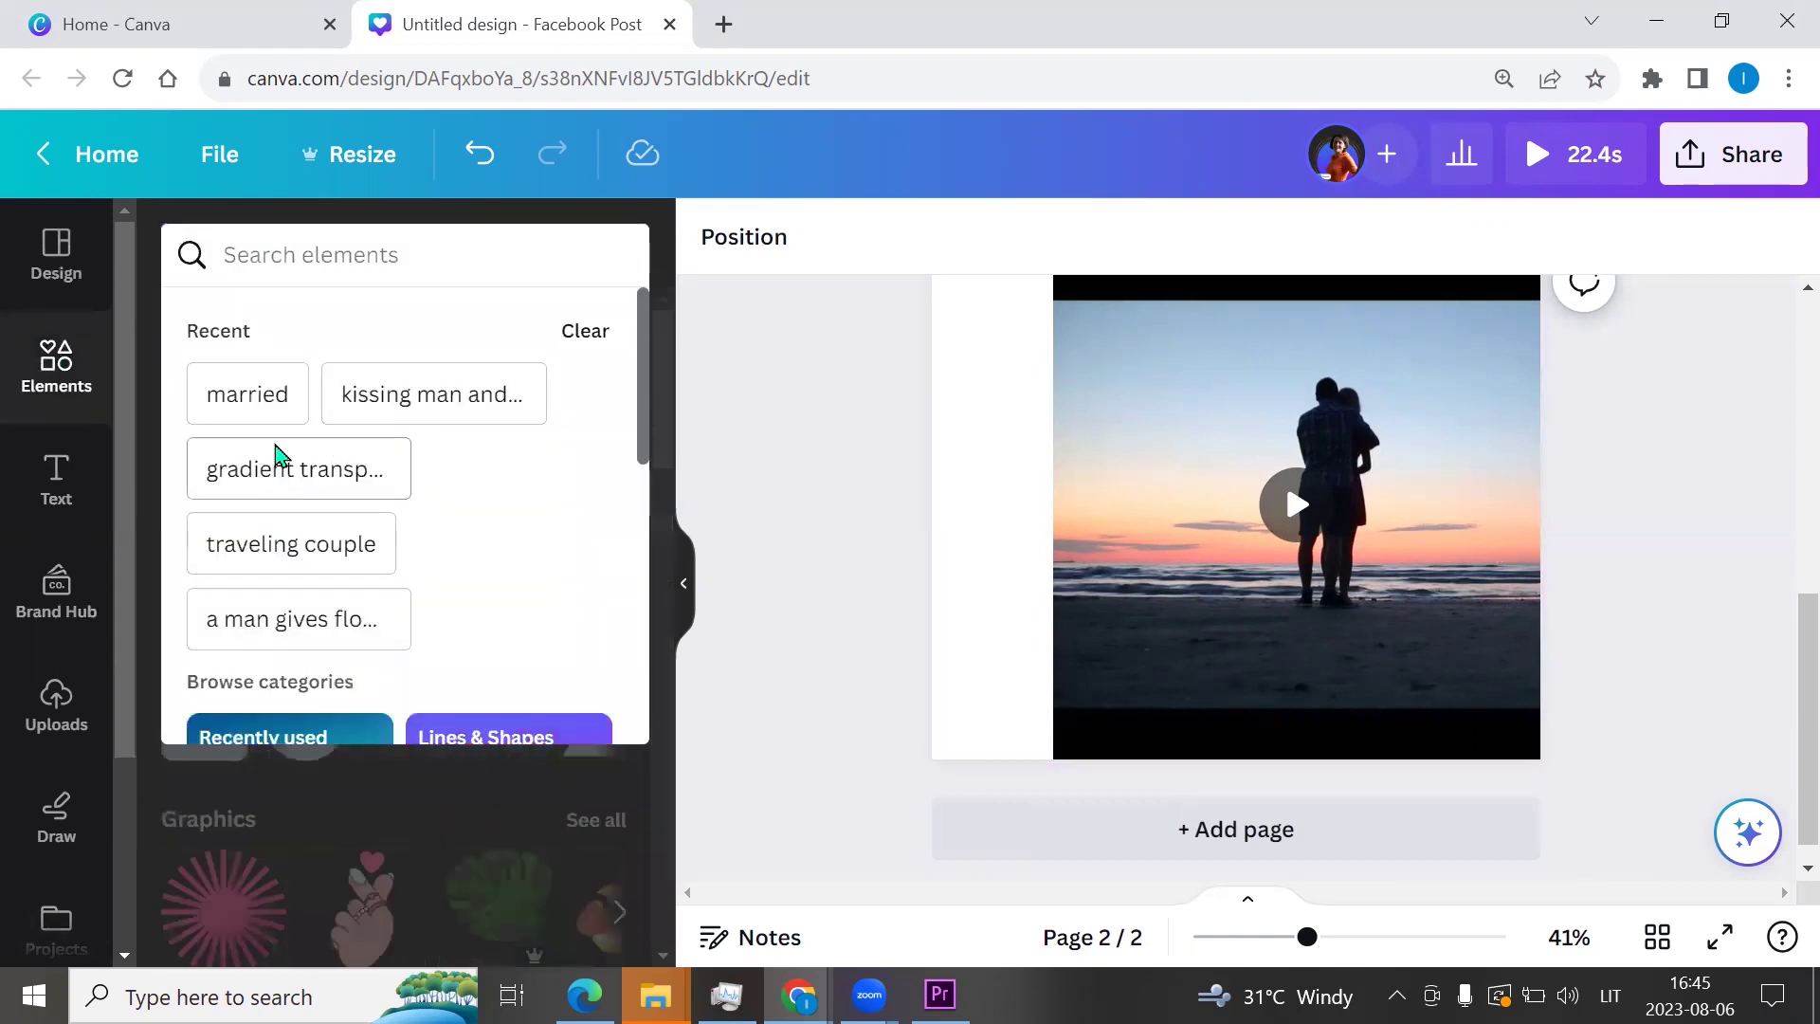
left_click(276, 478)
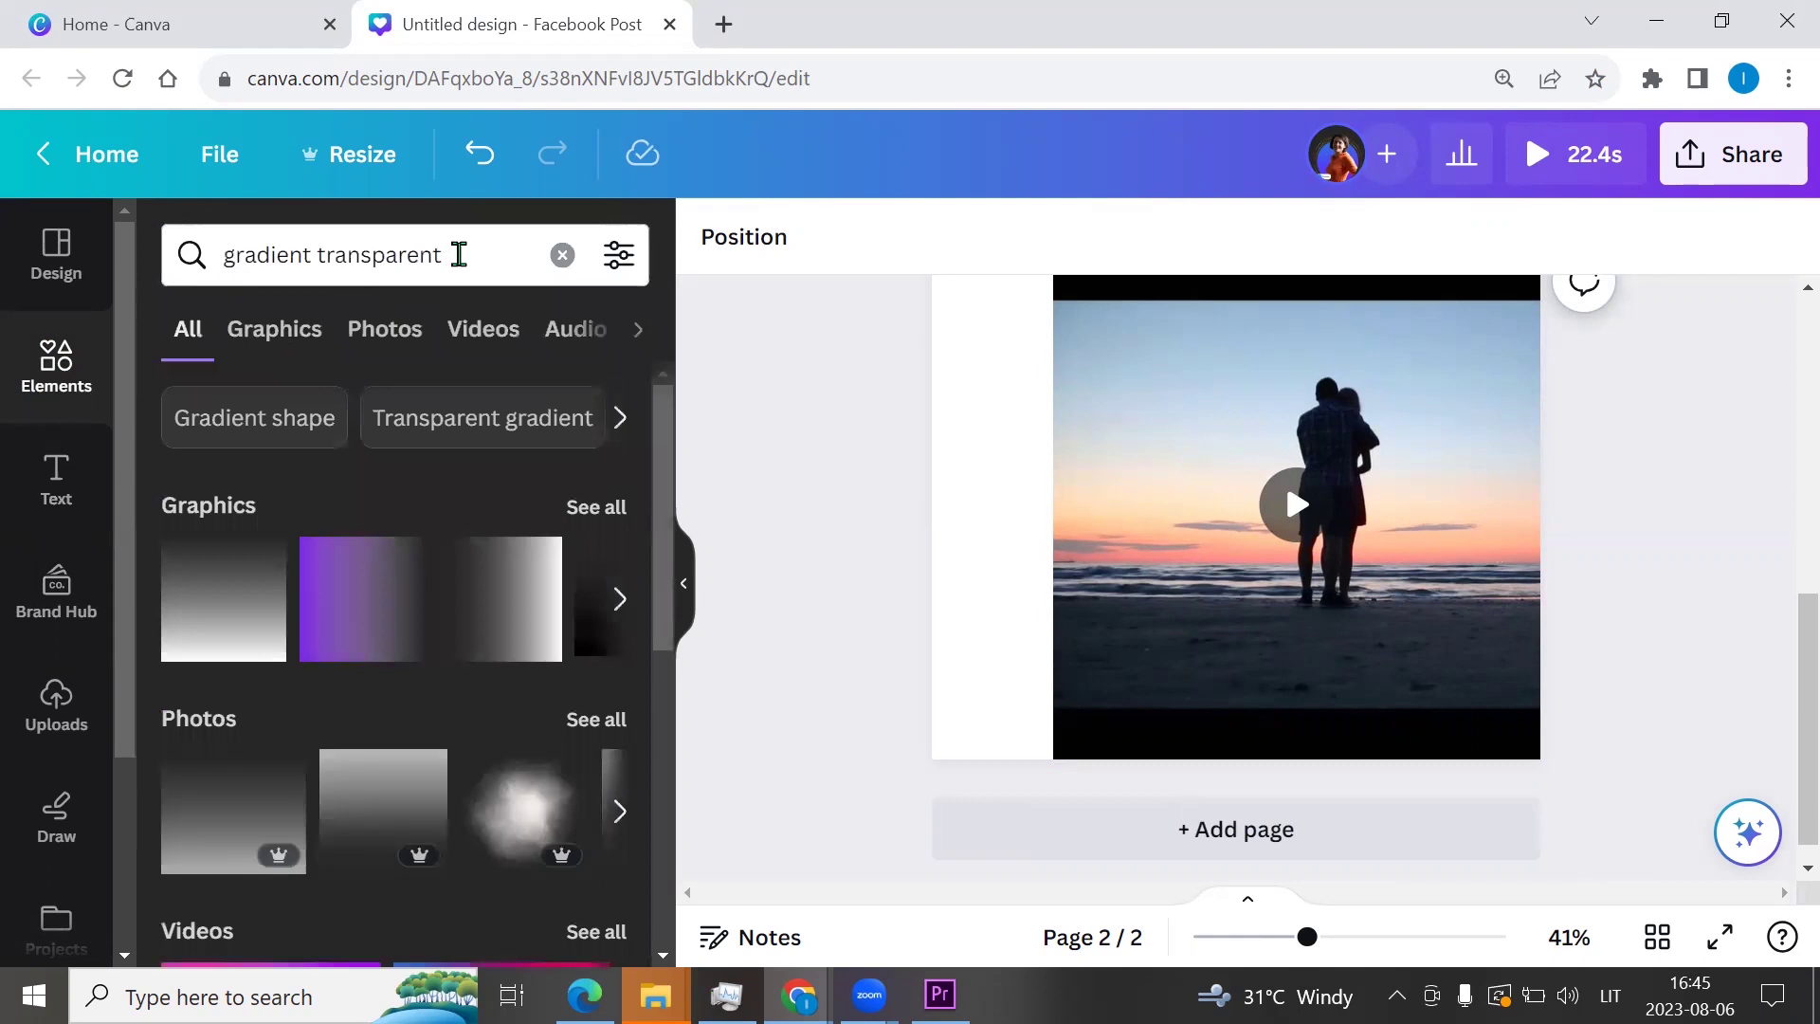
left_click(289, 330)
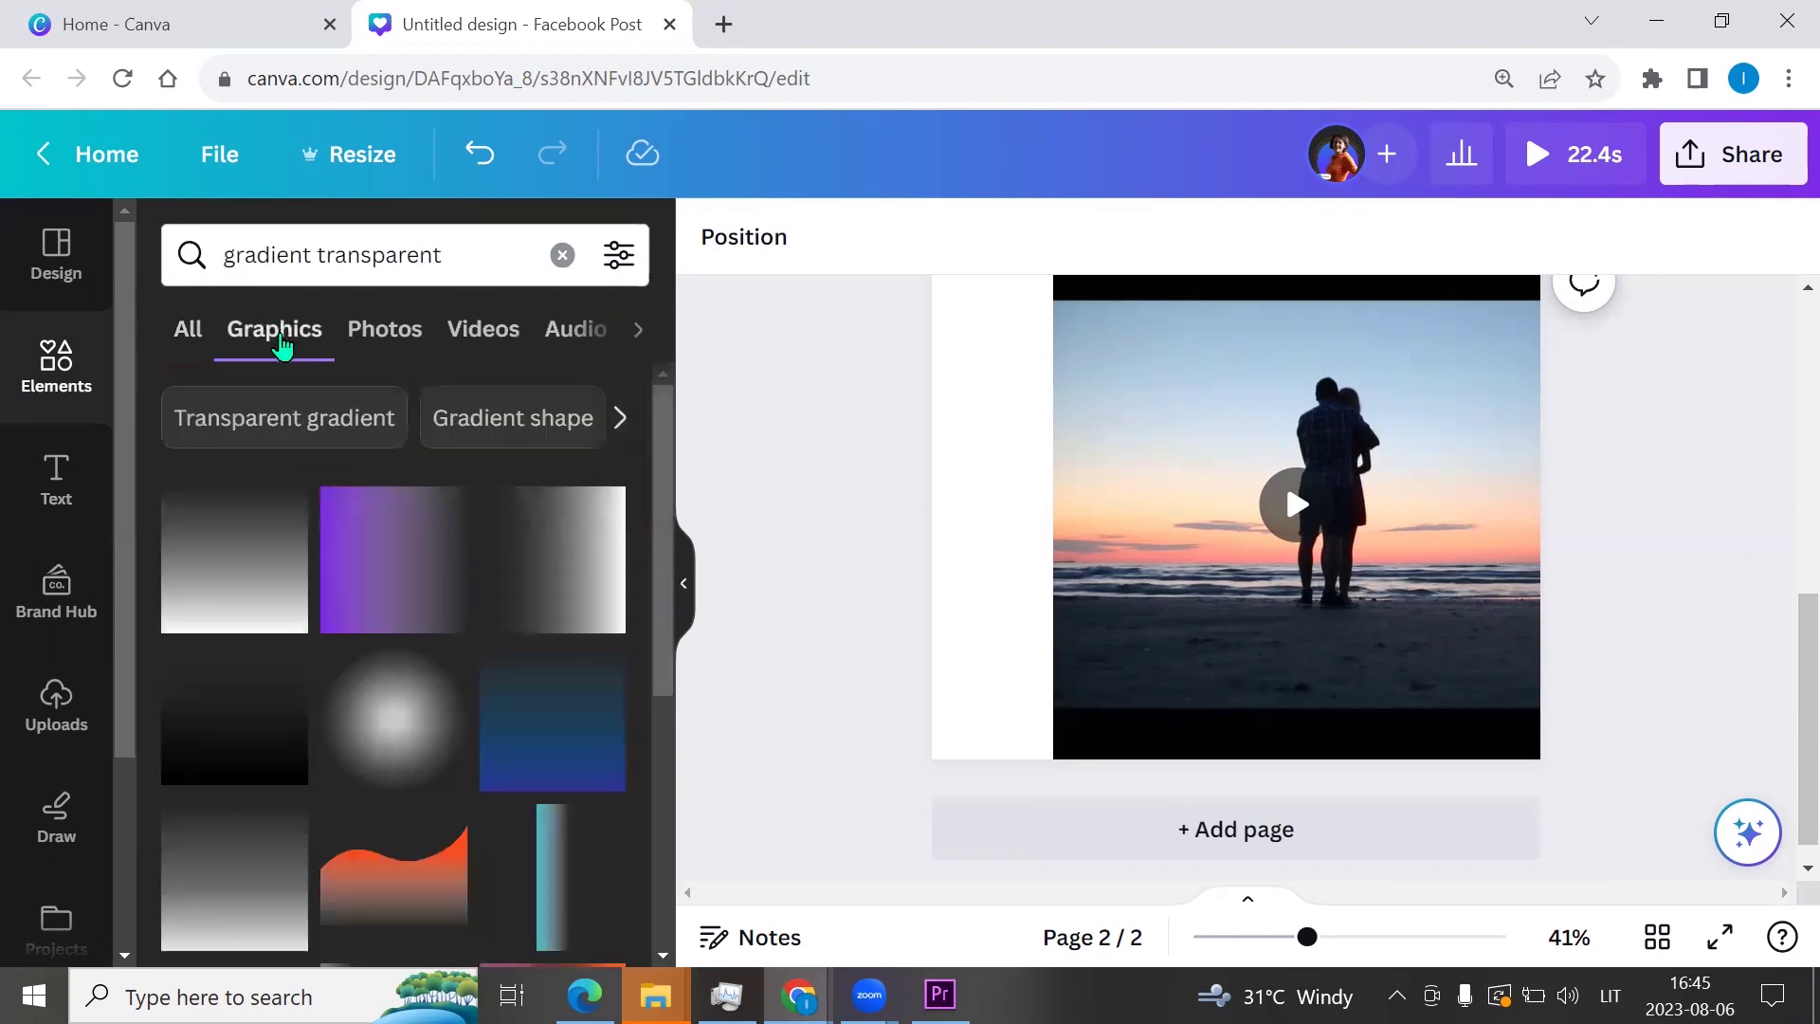
scroll(232, 550, "down", 3)
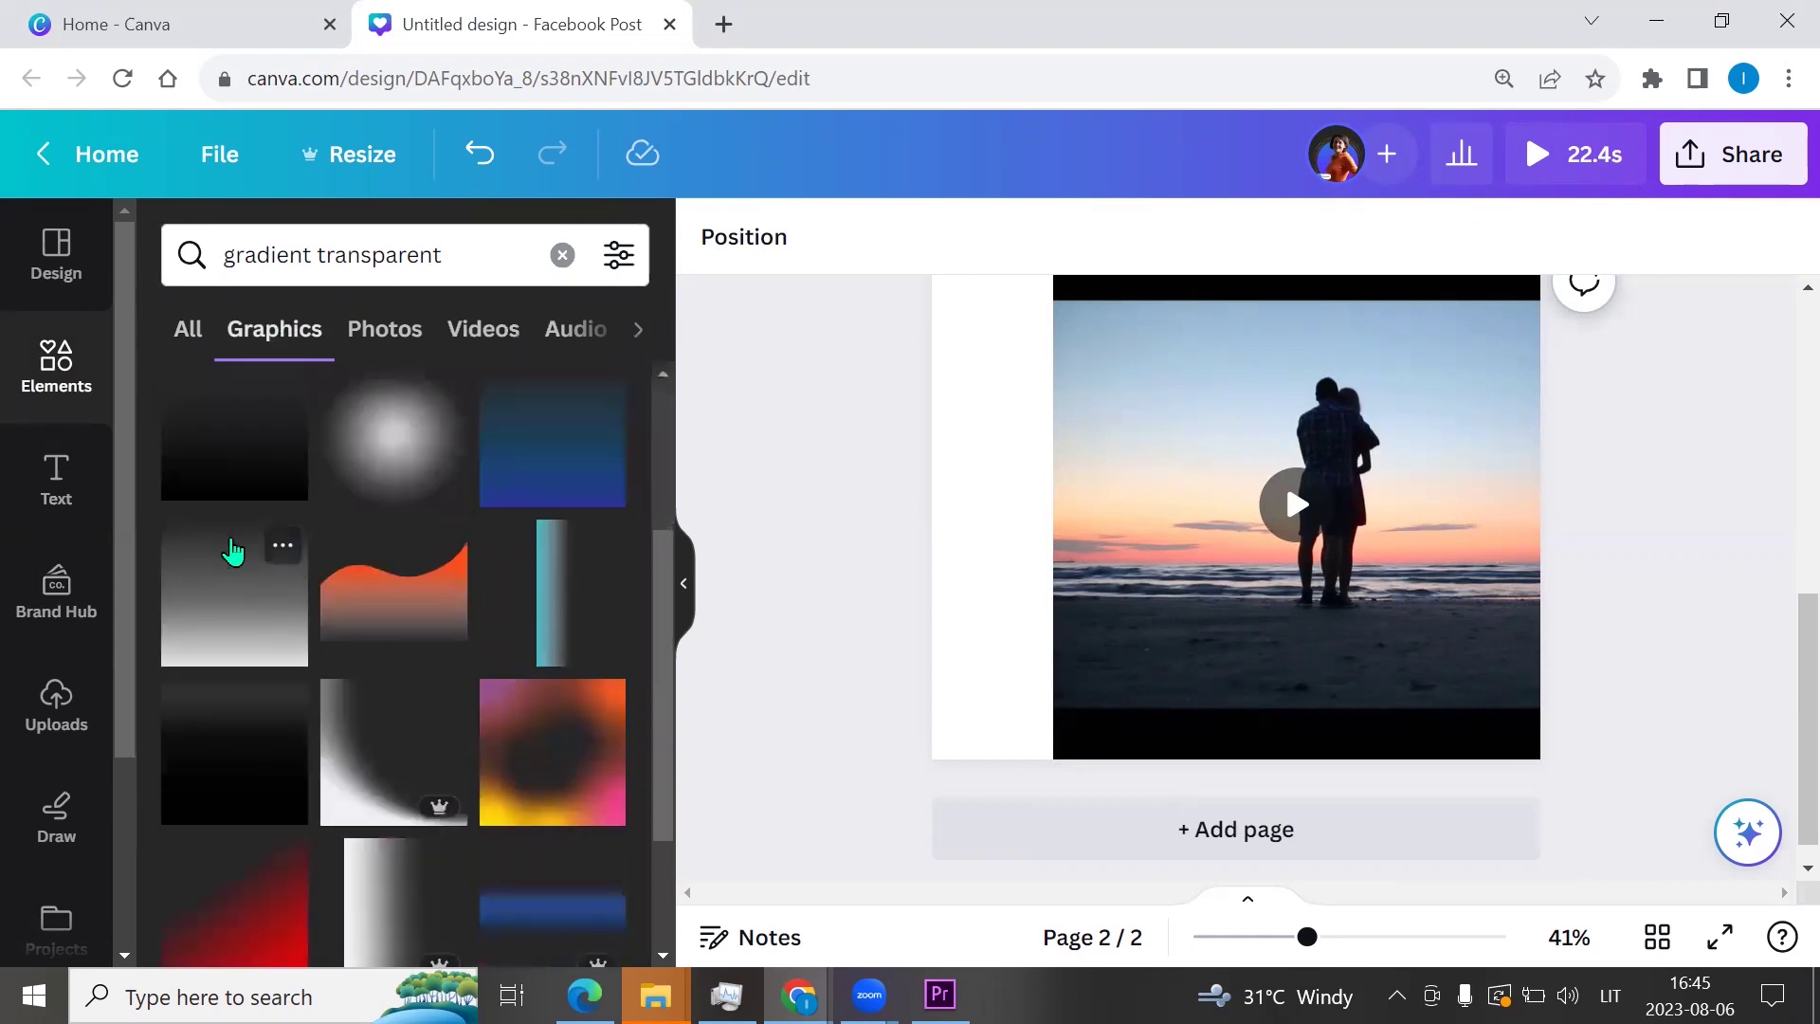
scroll(523, 581, "down", 2)
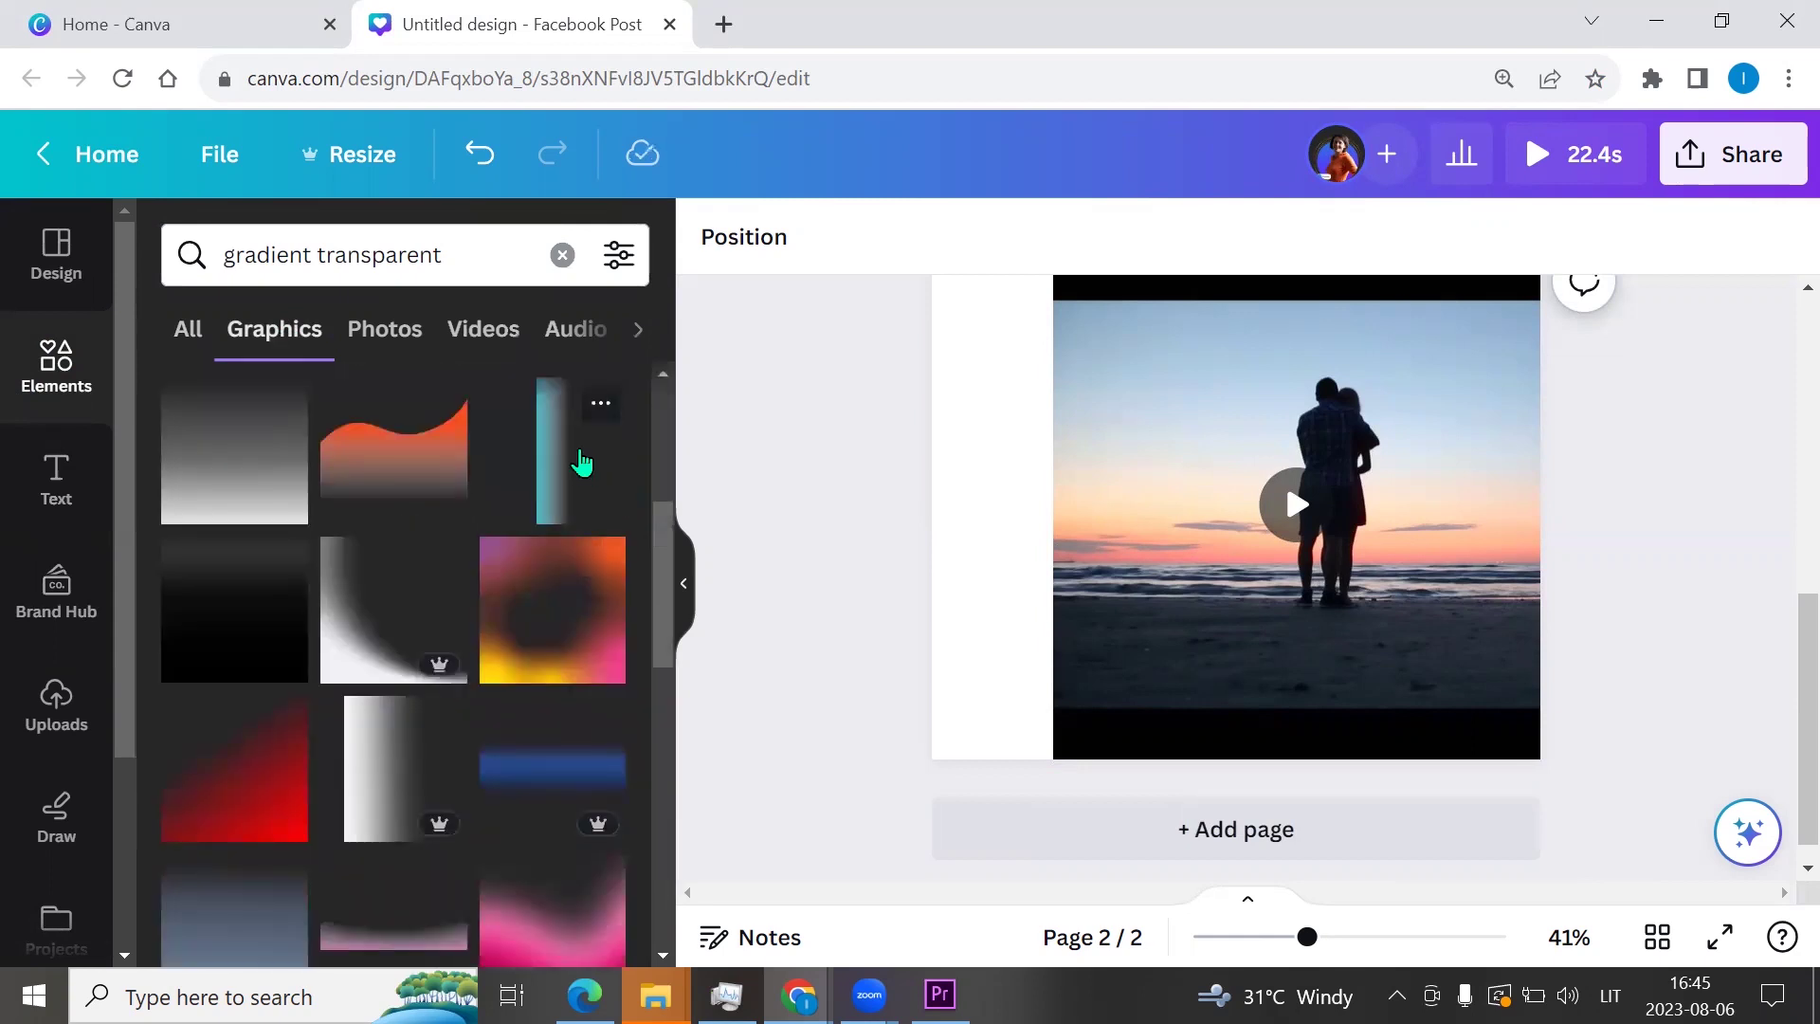
scroll(582, 462, "up", 2)
left_click(597, 553)
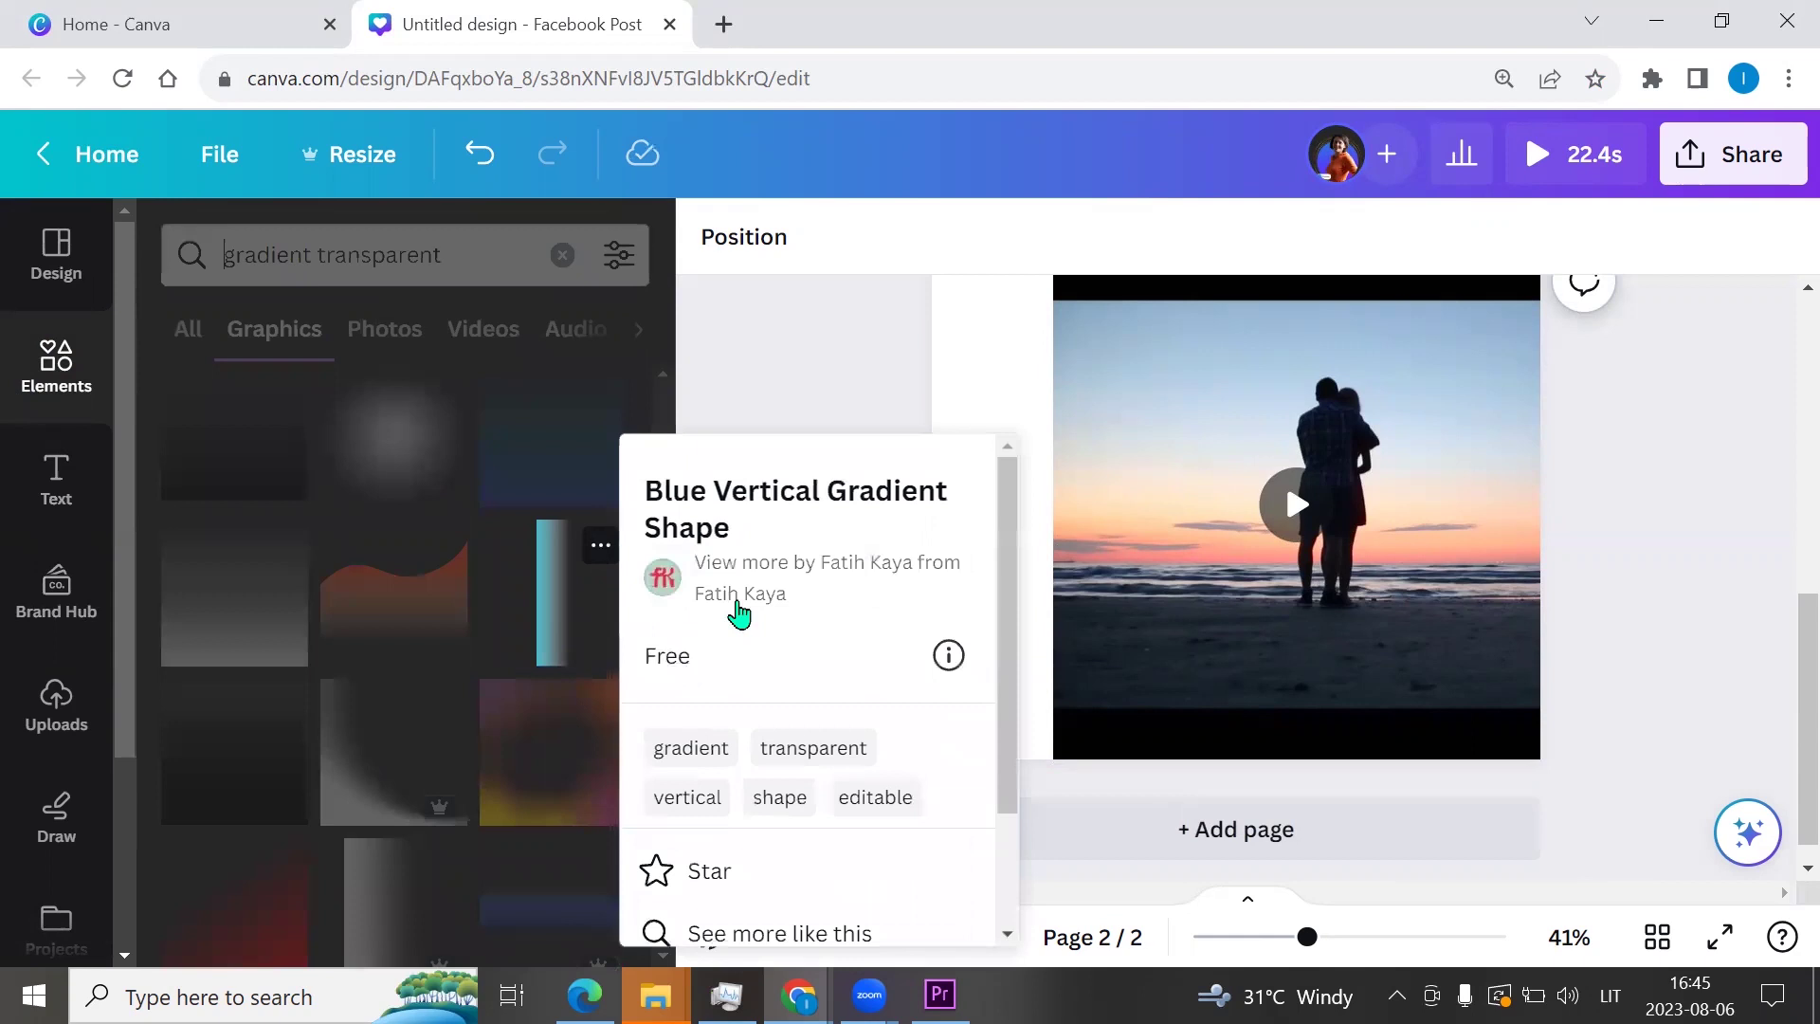
- Add the blue vertical gradient and stretch it down page 2's full left edge
left_click(556, 595)
left_click(553, 599)
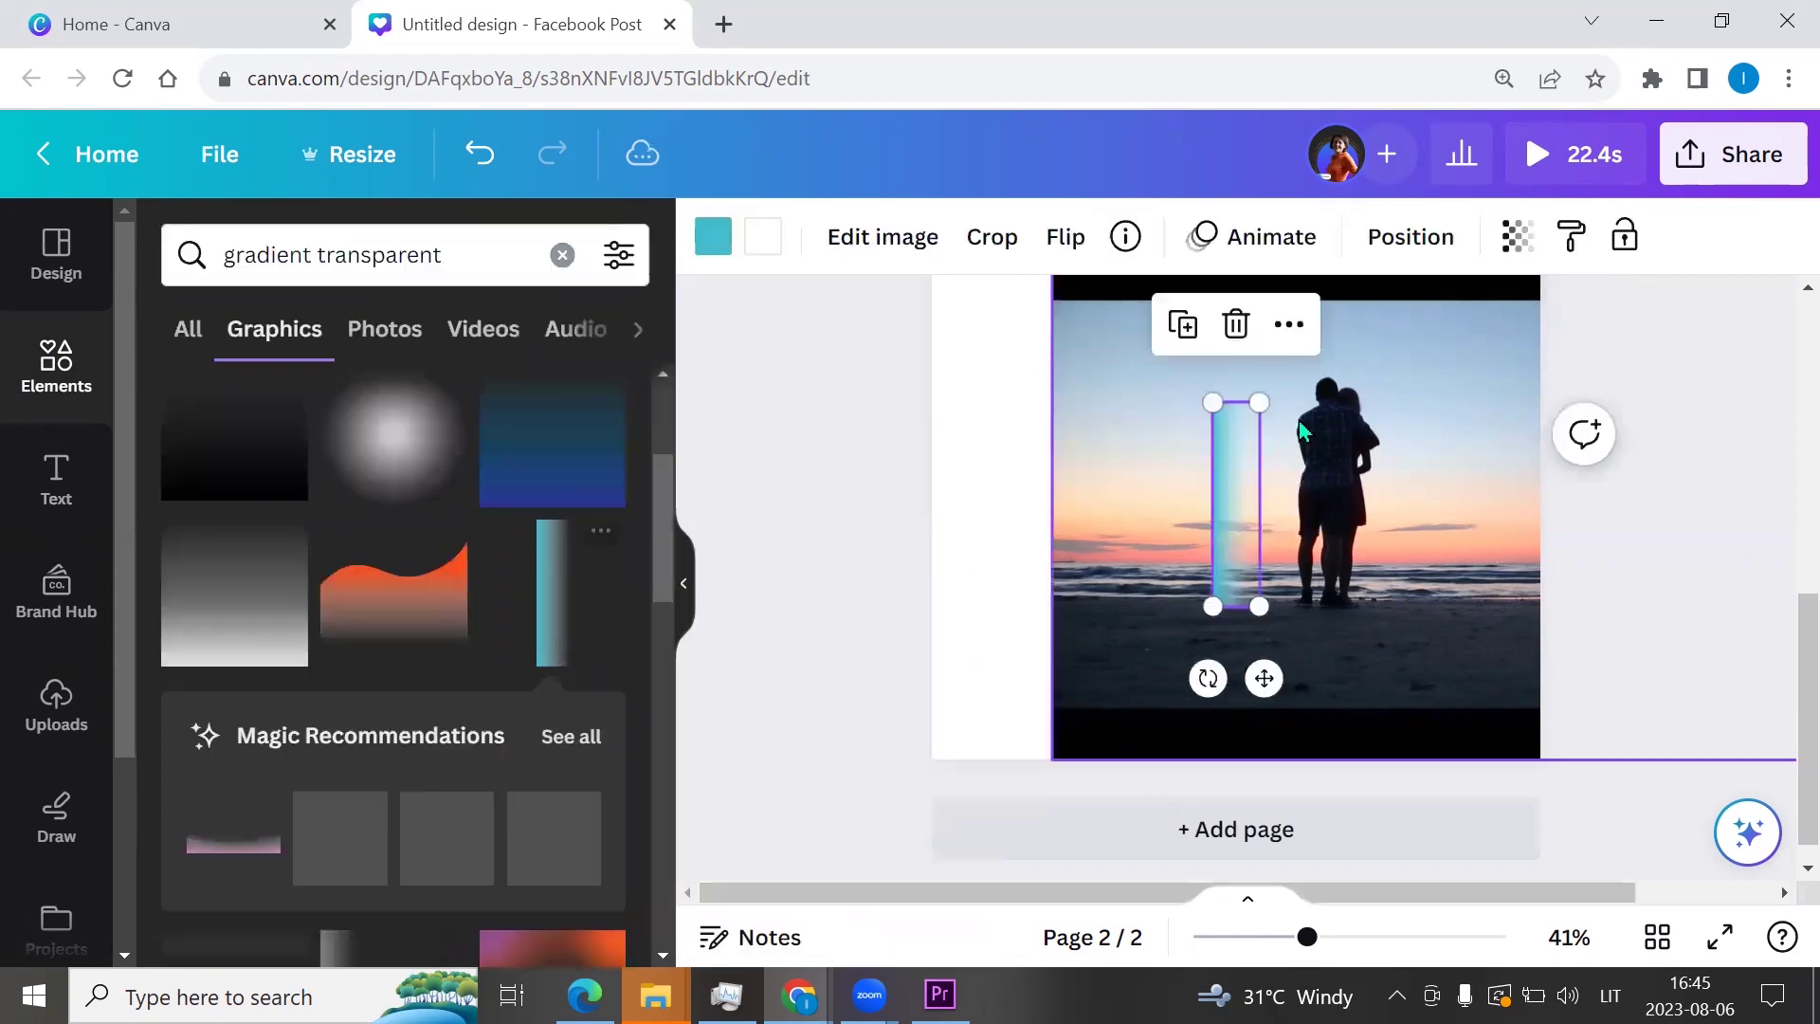
left_click_drag(1230, 477, 1035, 286)
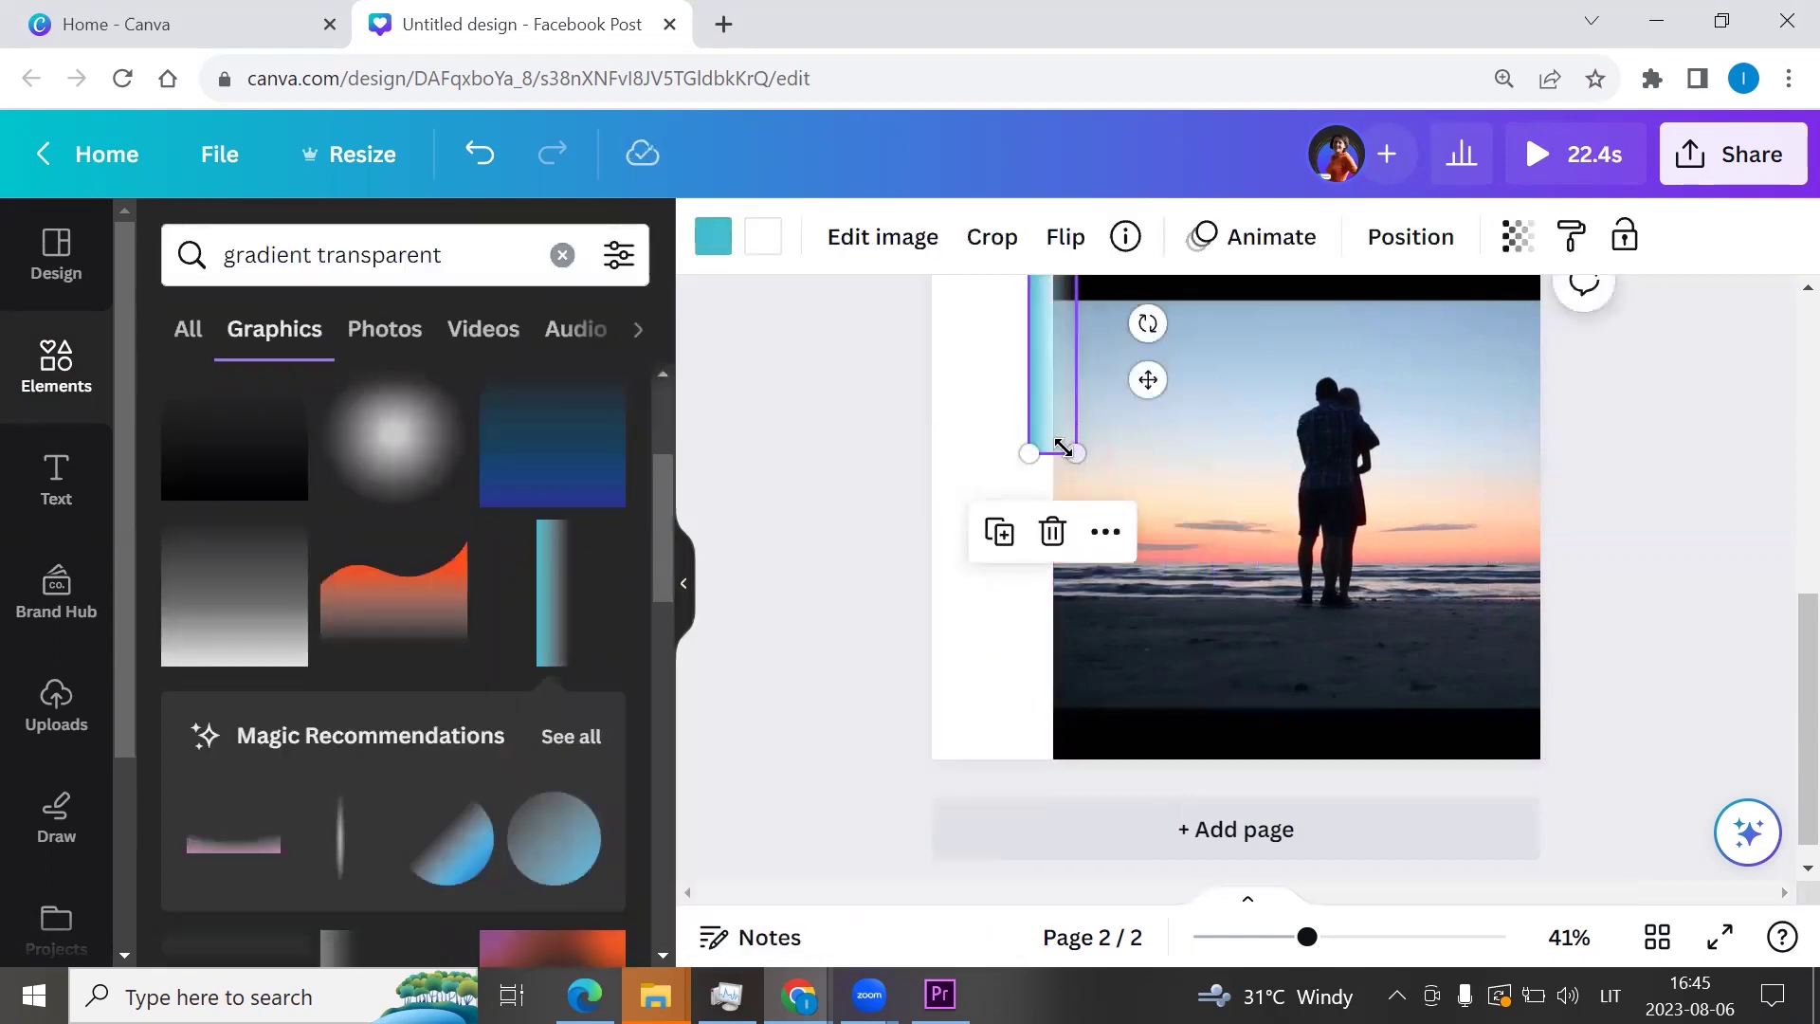
left_click_drag(1082, 462, 1151, 766)
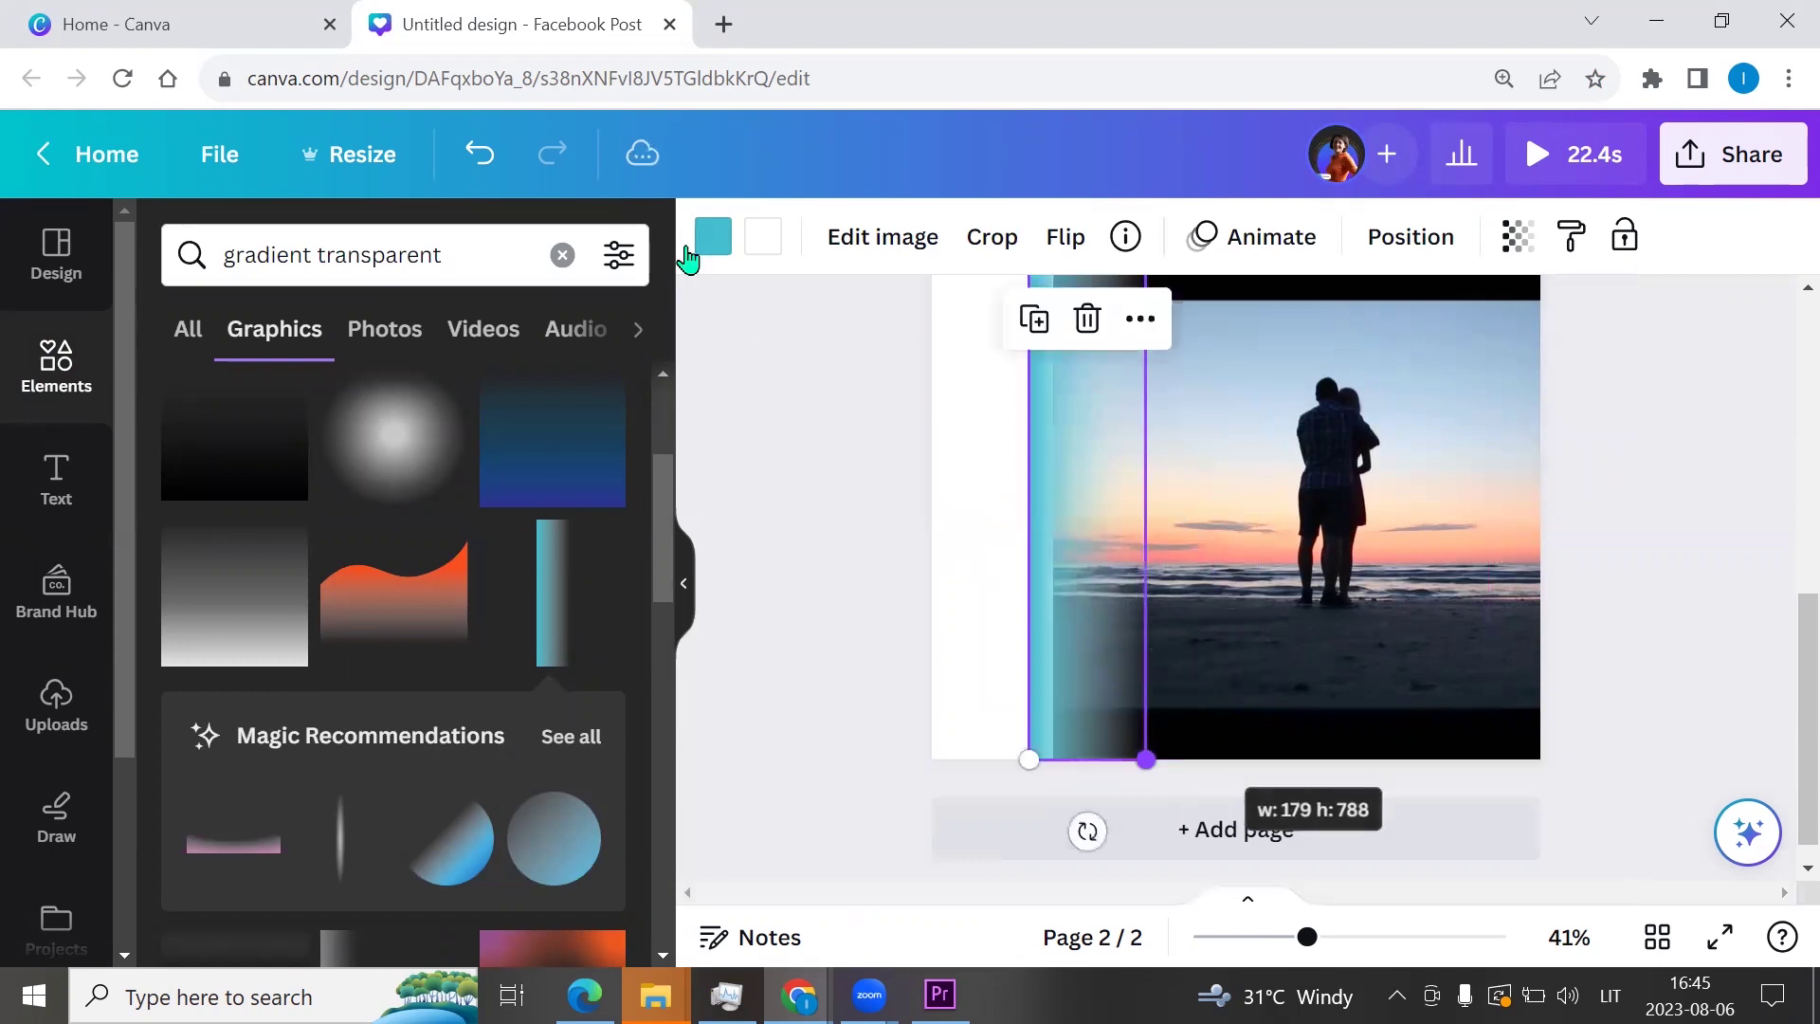
- Recolour the gradient strip white
left_click(714, 243)
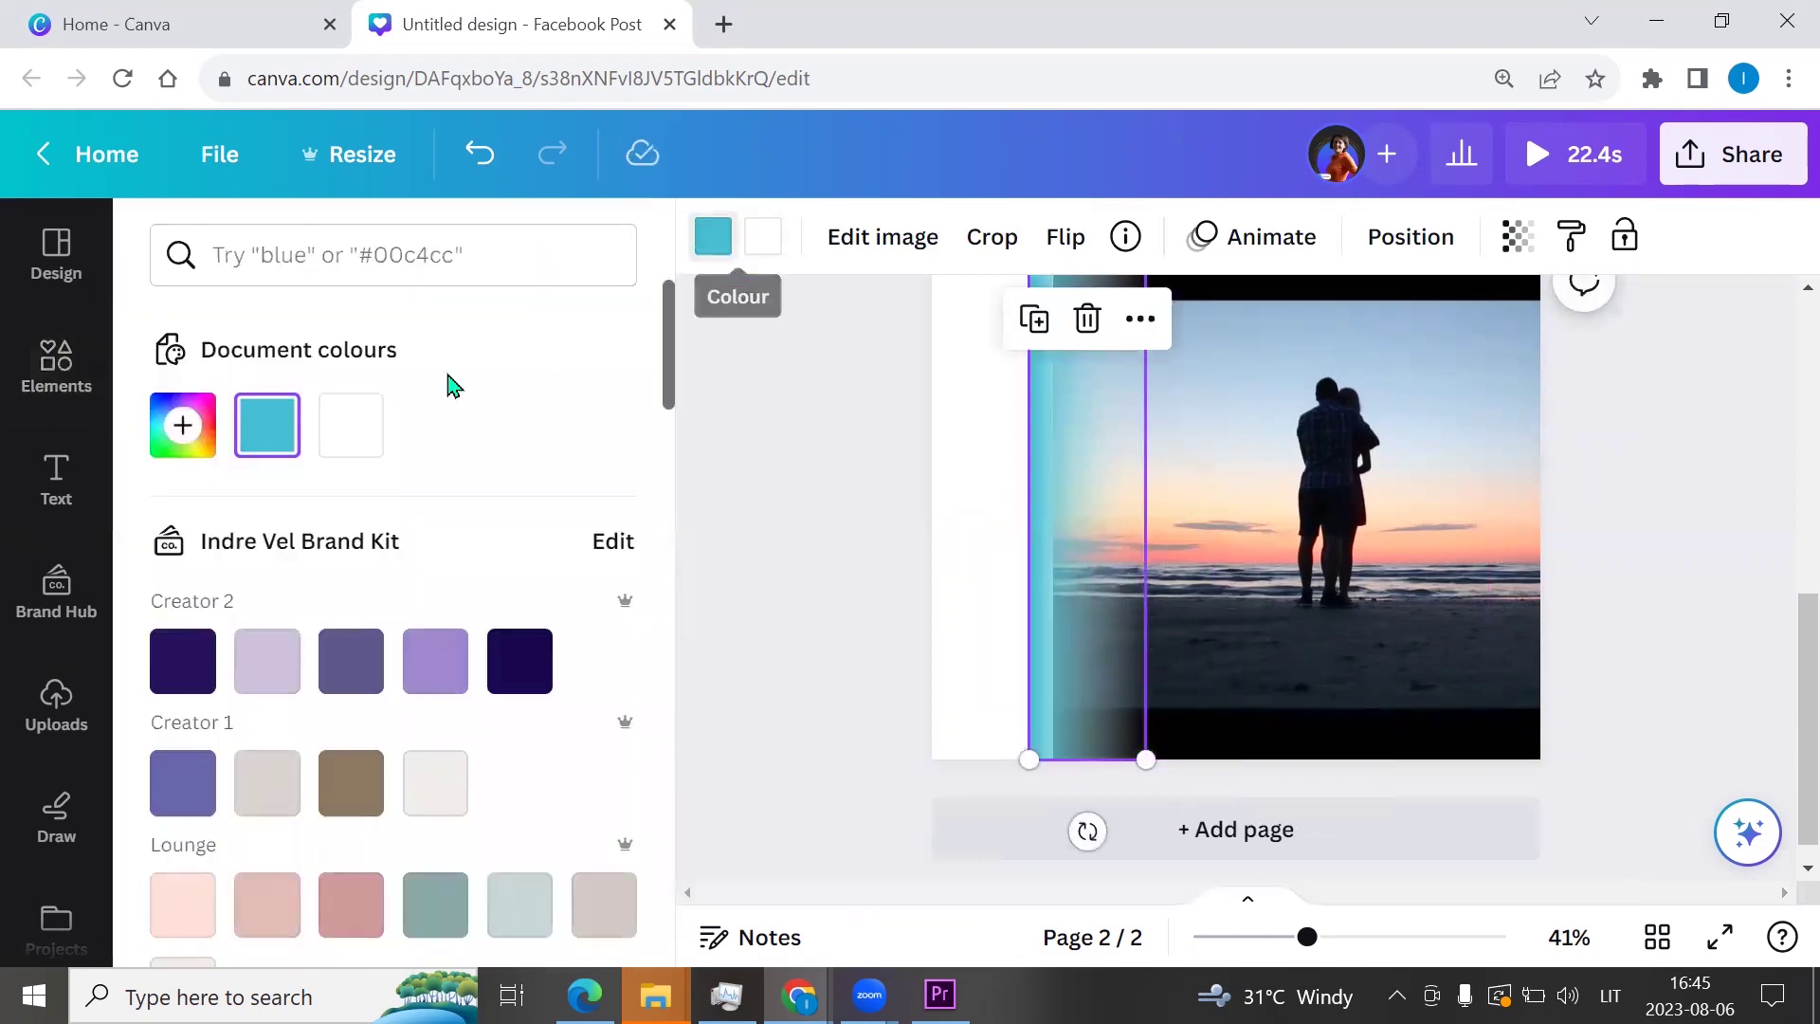
left_click(353, 426)
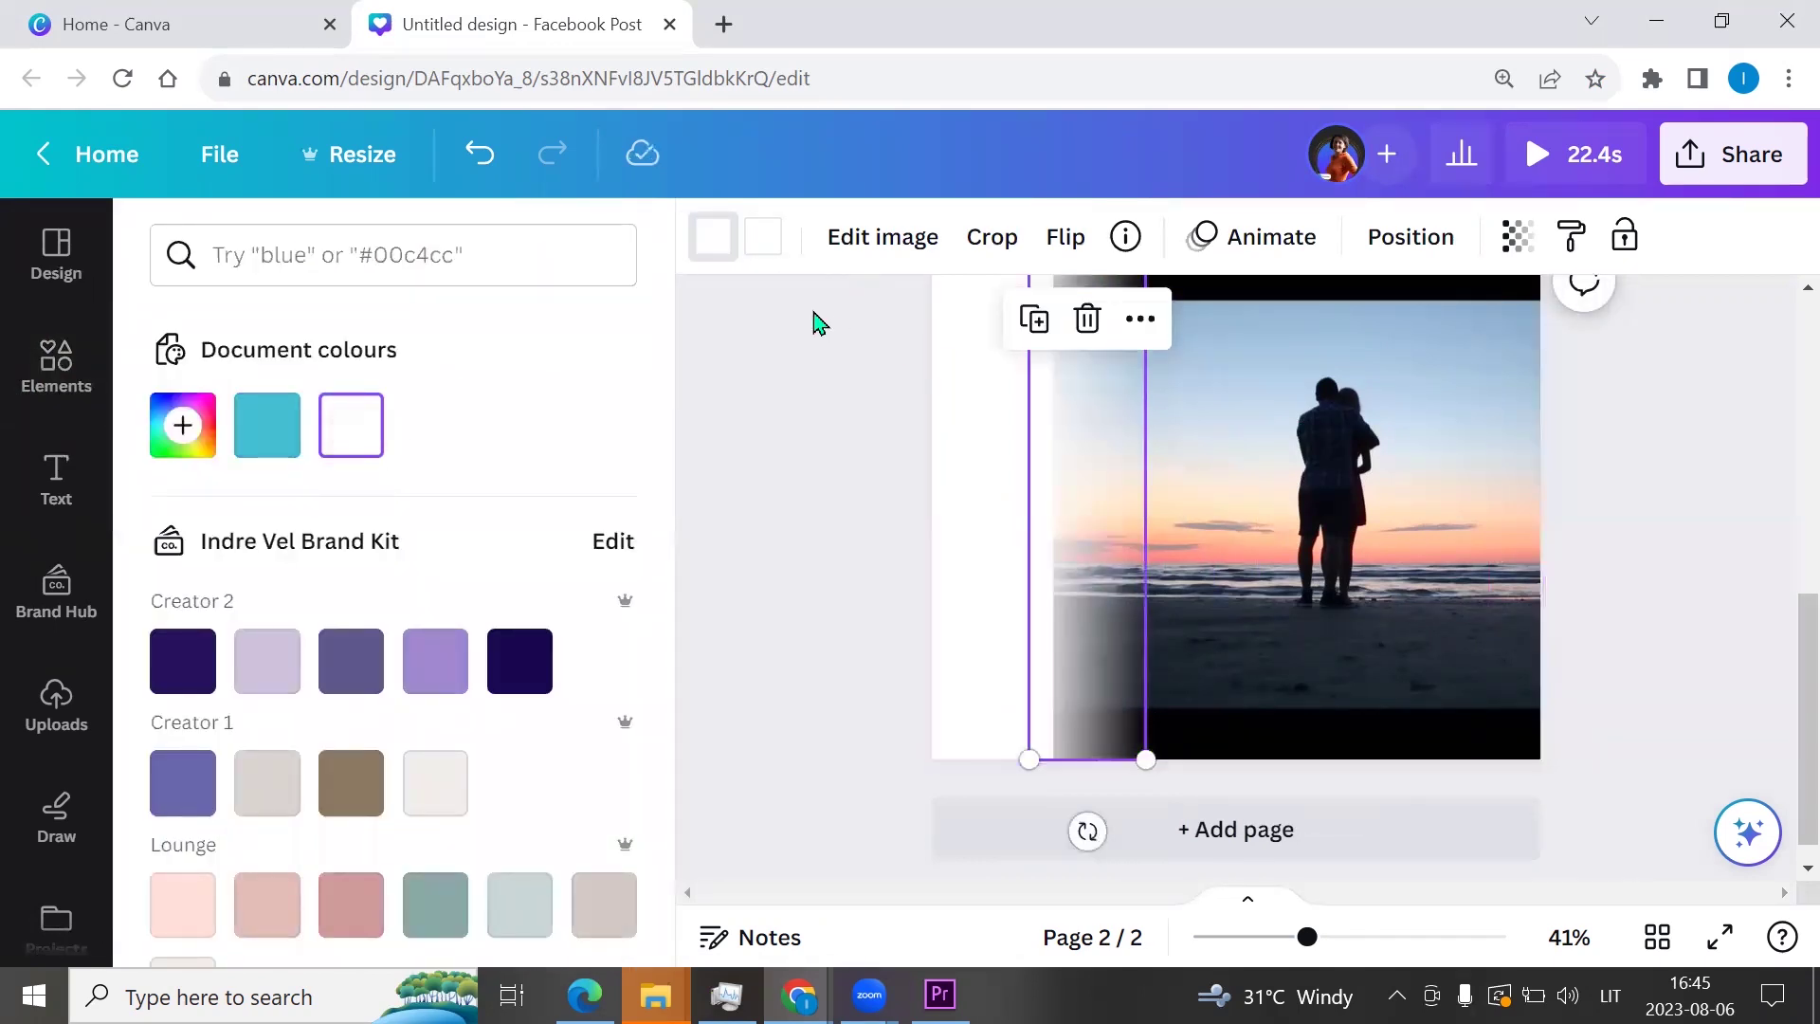
scroll(817, 351, "up", 3)
scroll(817, 377, "down", 3)
- Duplicate the white gradient strip, turn the copy round, and place it on the video's right edge
key("ctrl+d")
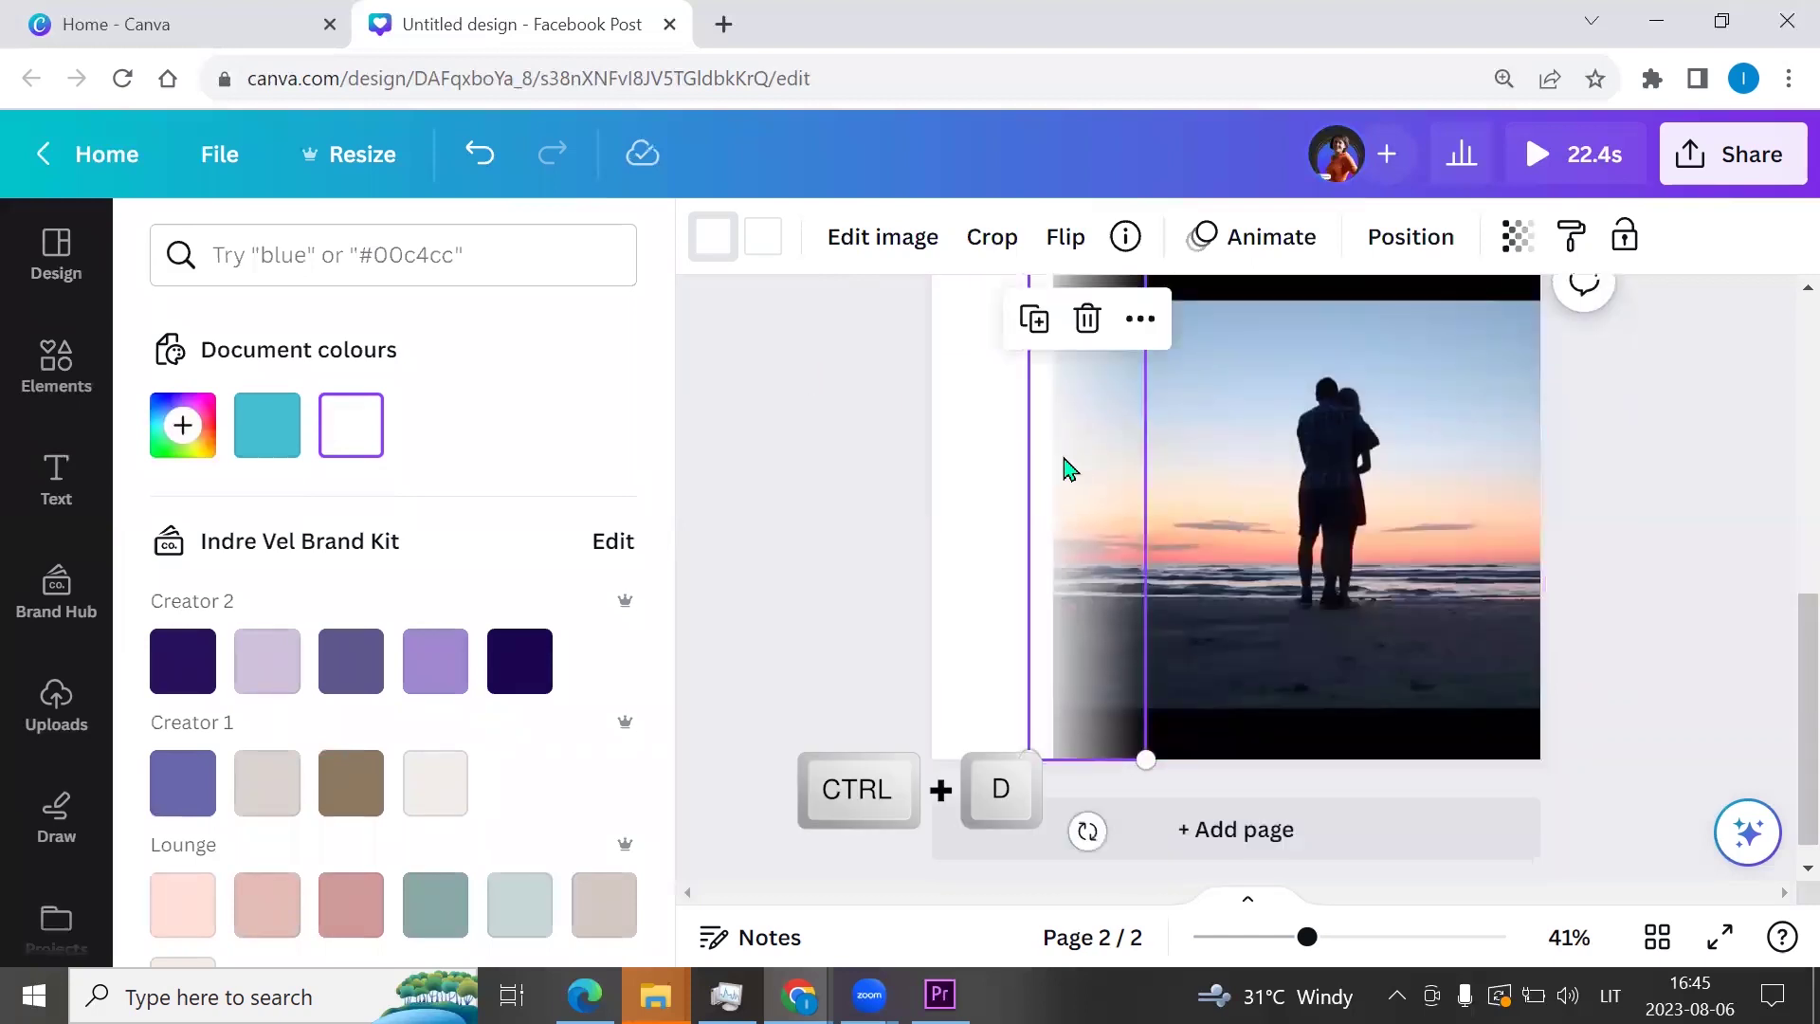
key("ctrl+d")
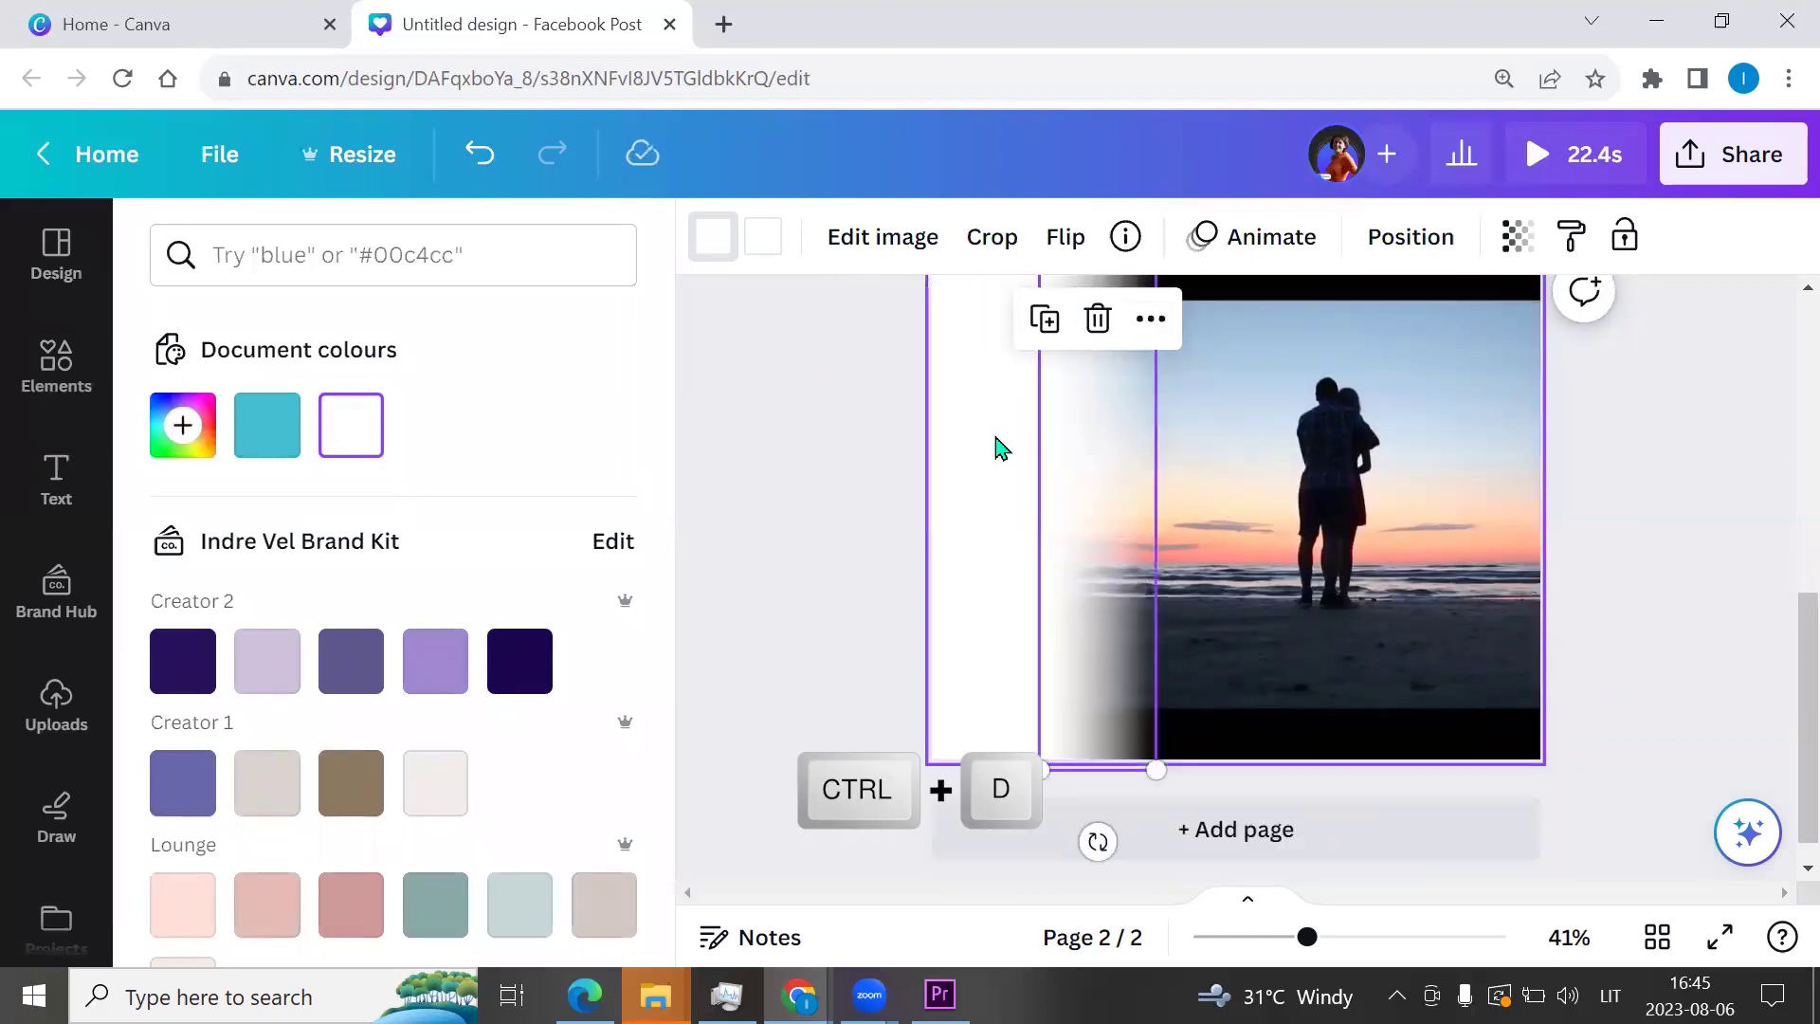
scroll(996, 442, "up", 3)
scroll(1072, 537, "down", 2)
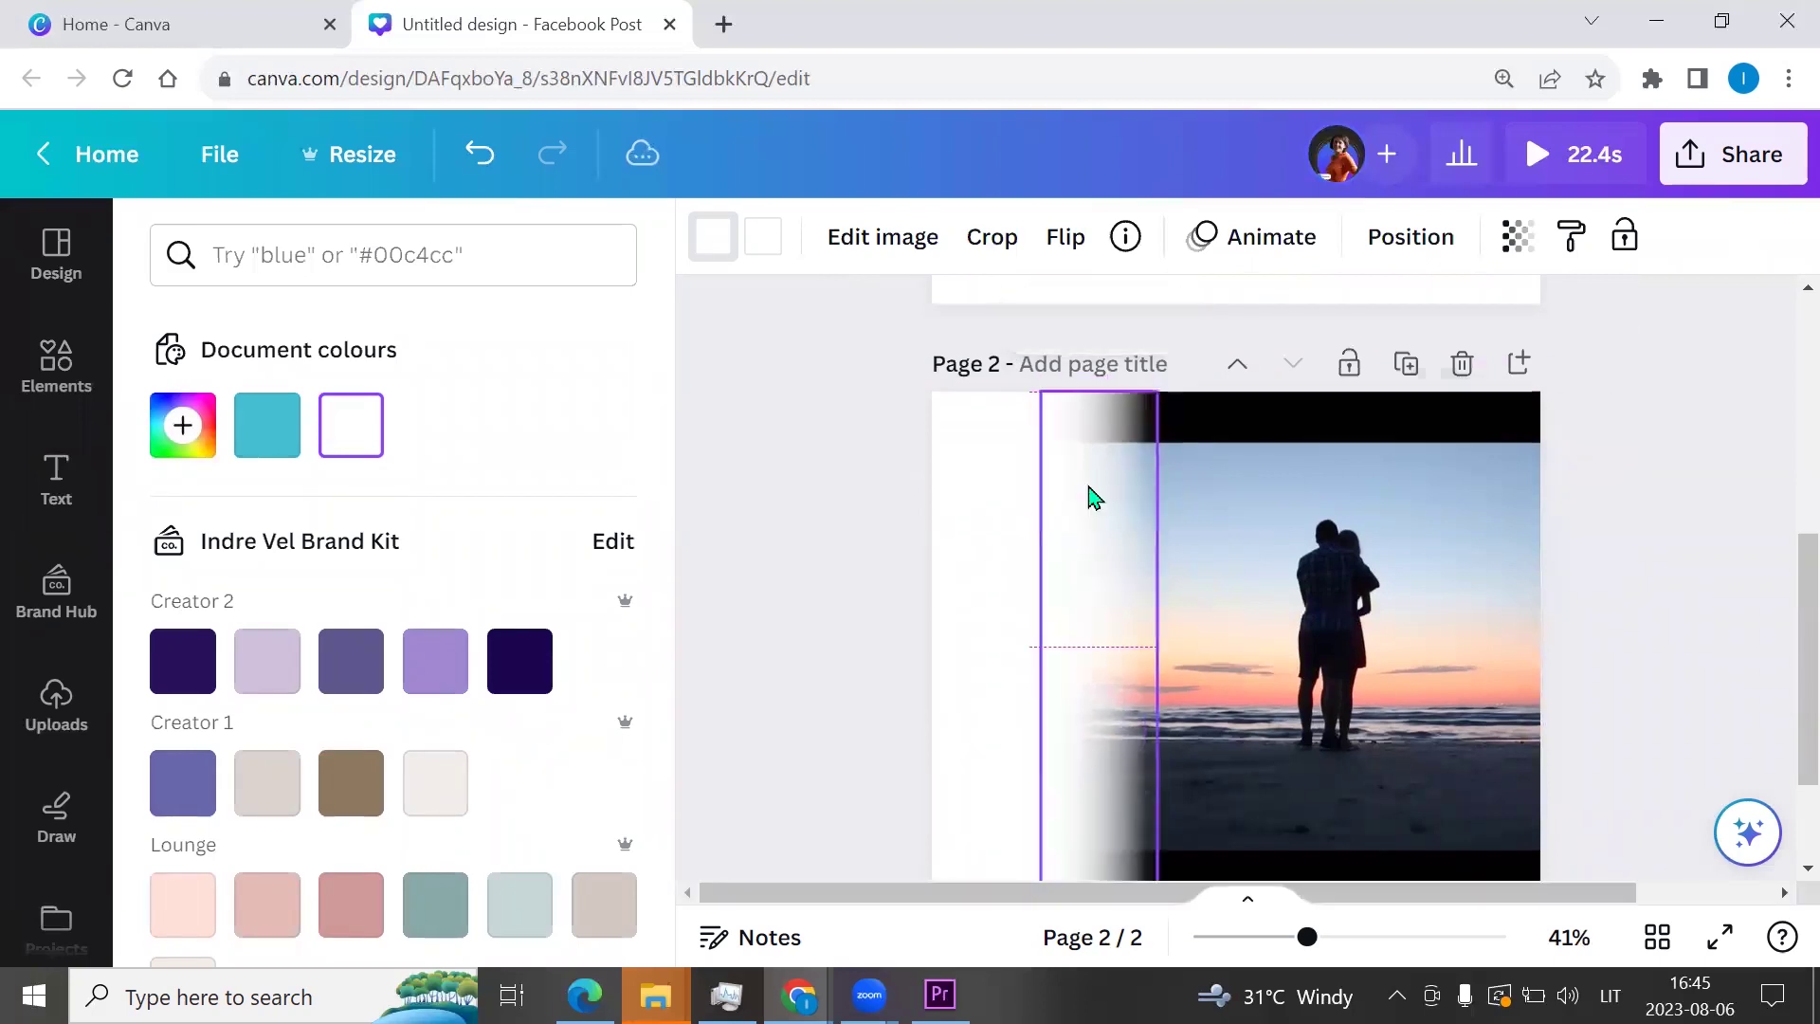
left_click(1090, 503)
scroll(1109, 617, "down", 2)
left_click_drag(1107, 616, 1222, 668)
scroll(1251, 635, "up", 2)
scroll(1232, 664, "down", 2)
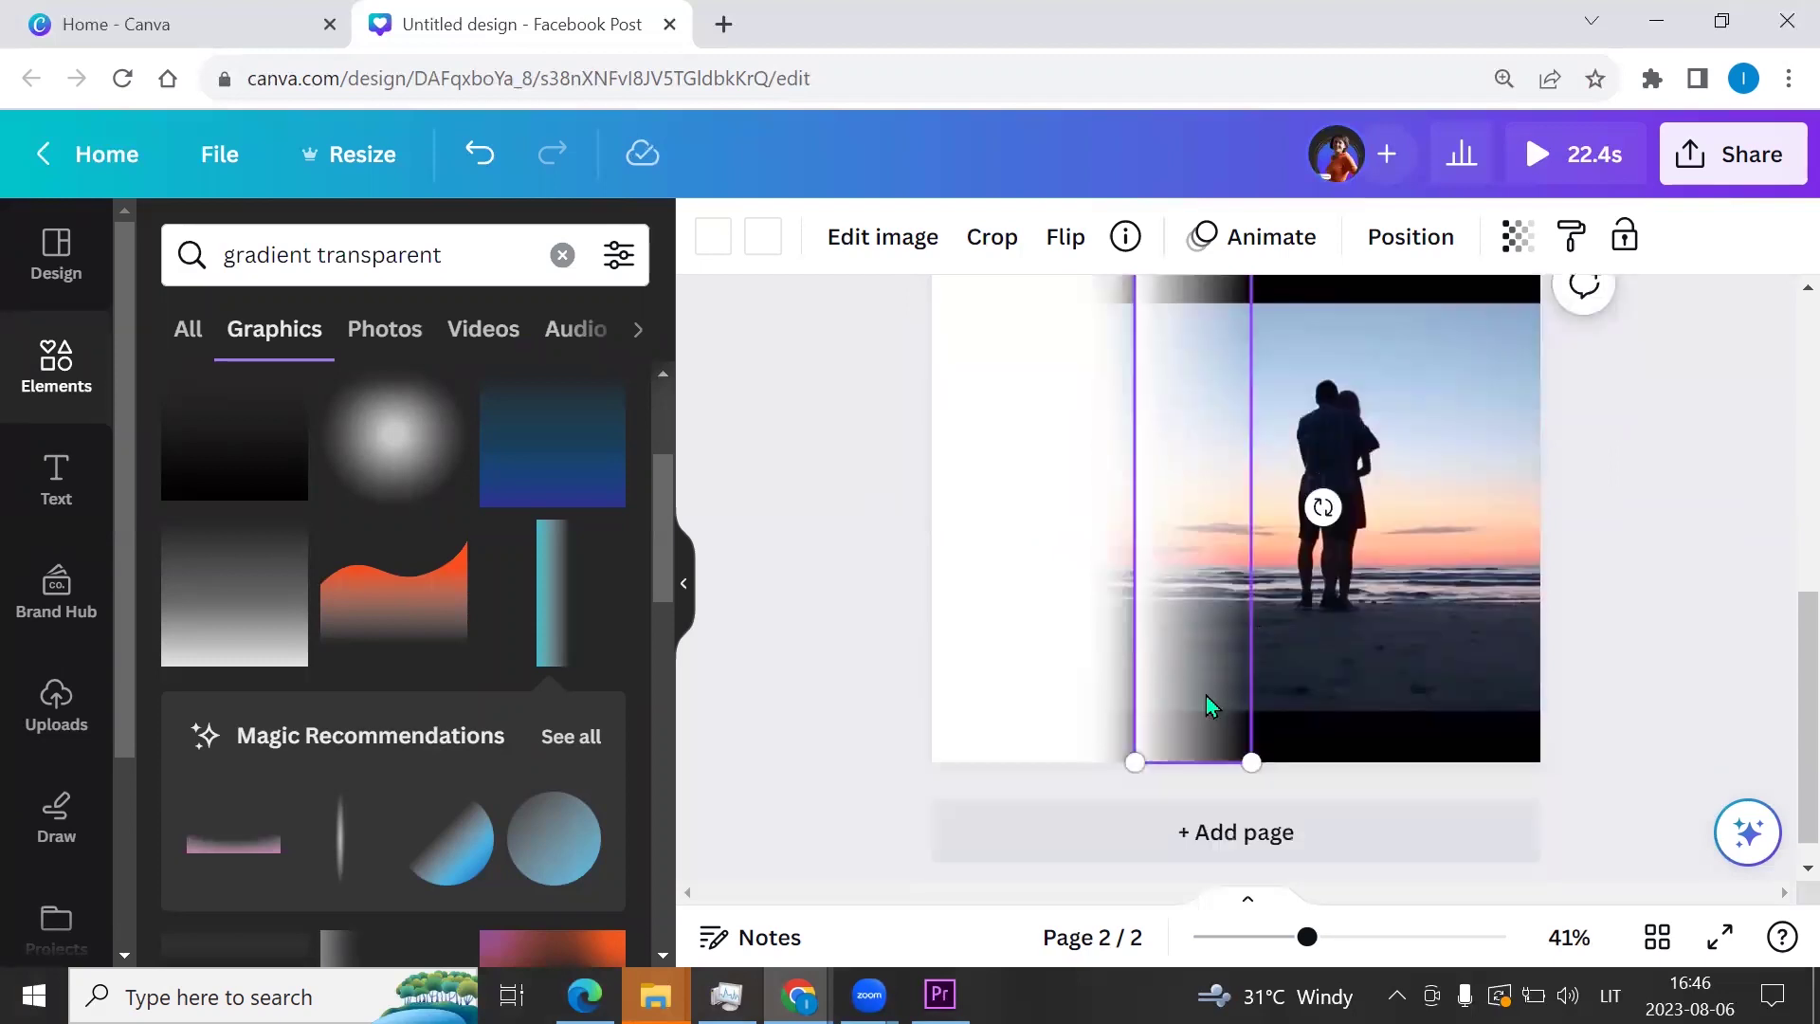
left_click_drag(1193, 831, 1199, 380)
left_click_drag(1239, 471, 1507, 565)
scroll(881, 641, "up", 2)
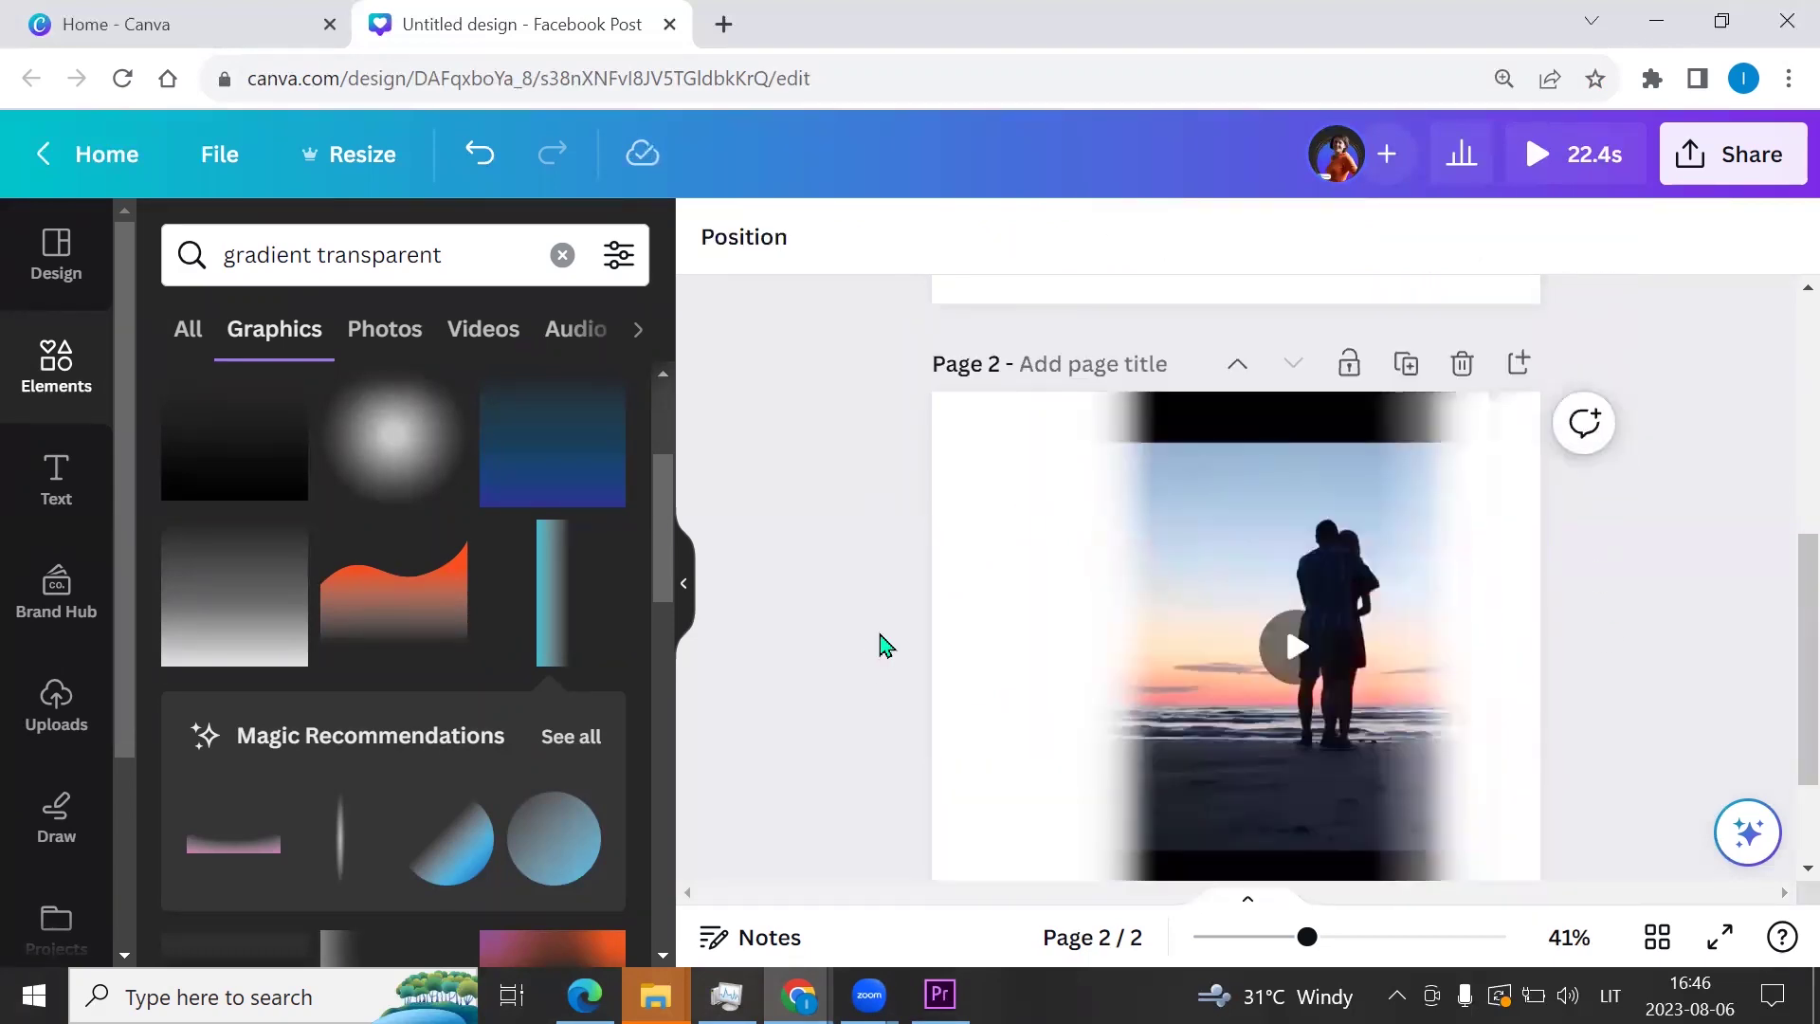
- Trim the page-1 woman video from 15.1 s to 7.2 s
scroll(881, 642, "up", 5)
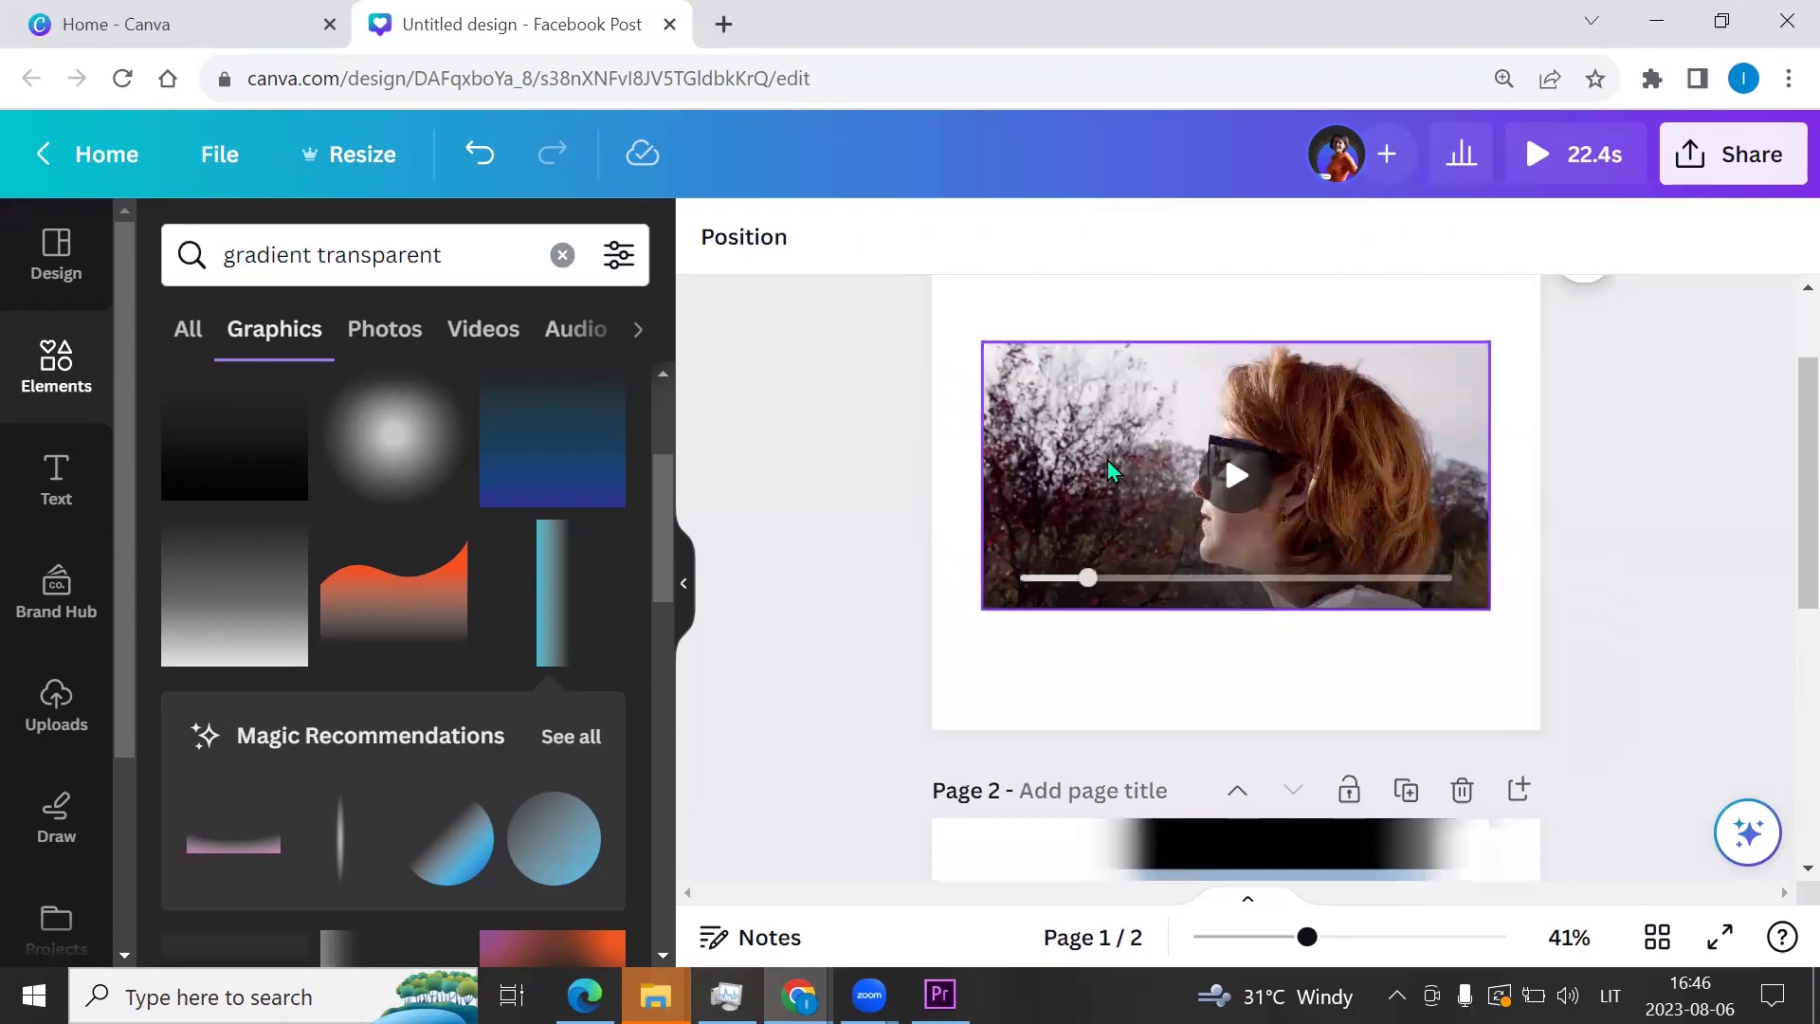
left_click(1106, 458)
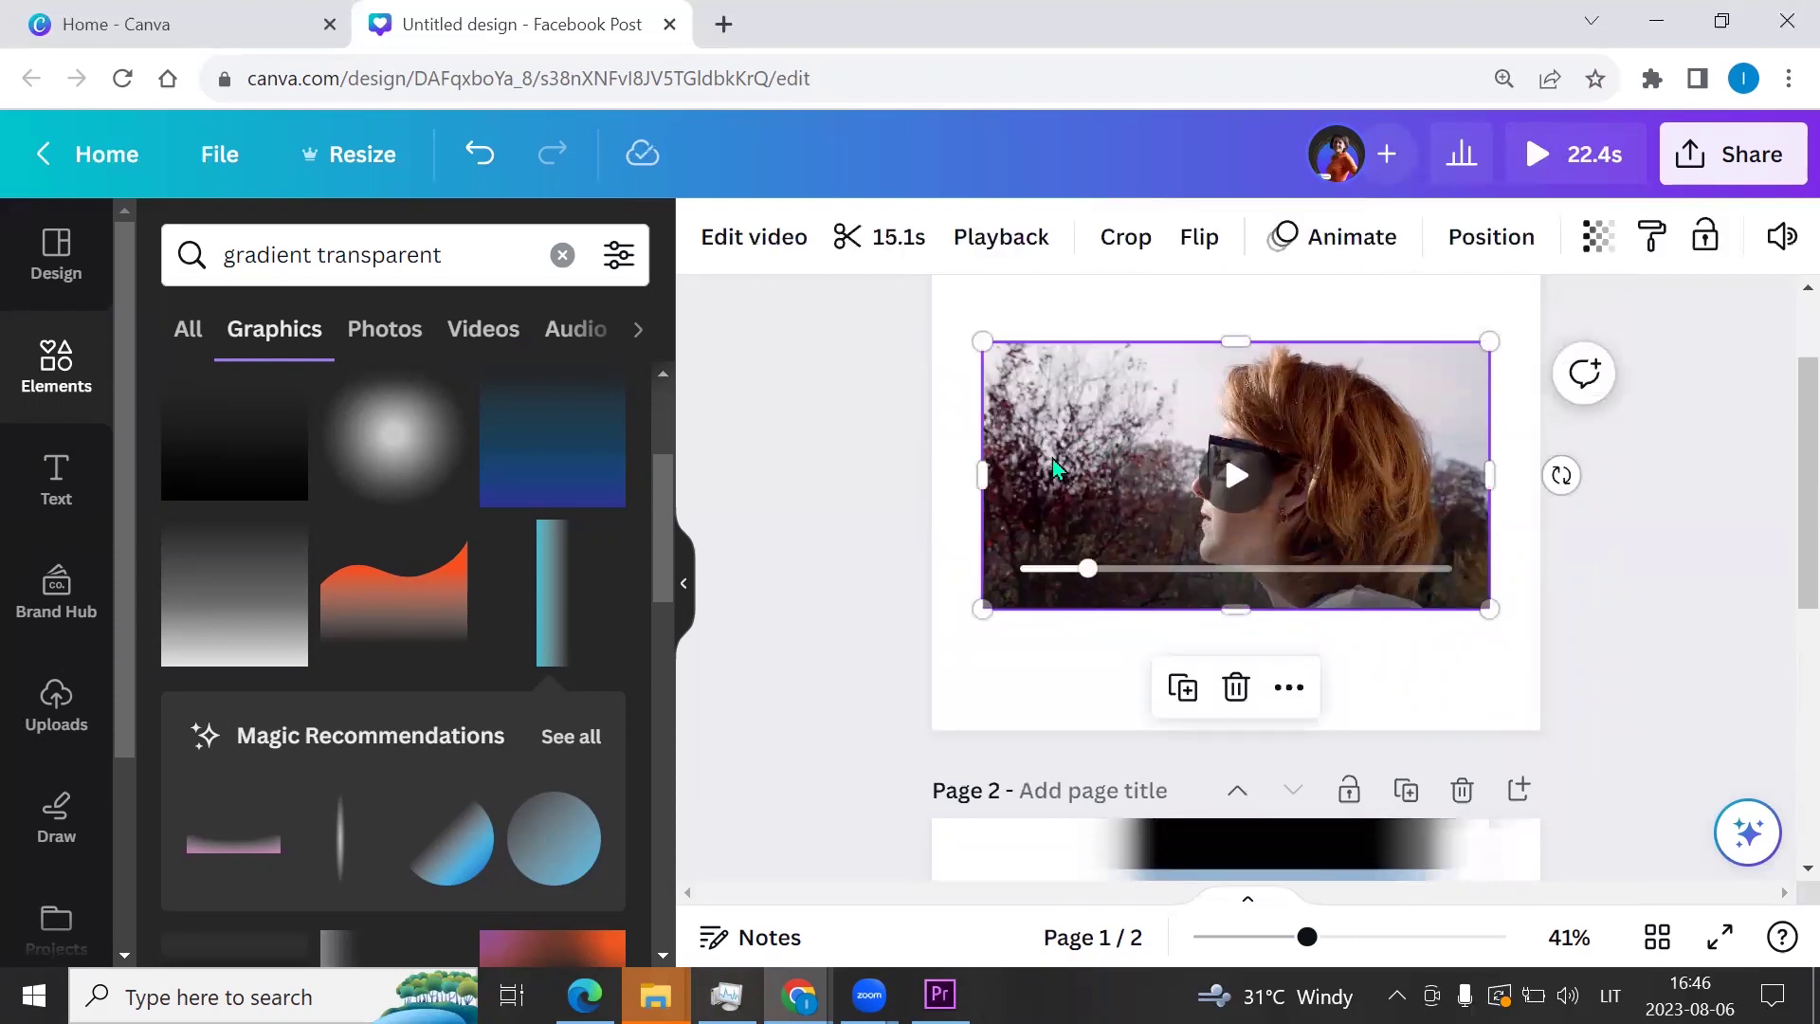
left_click(888, 243)
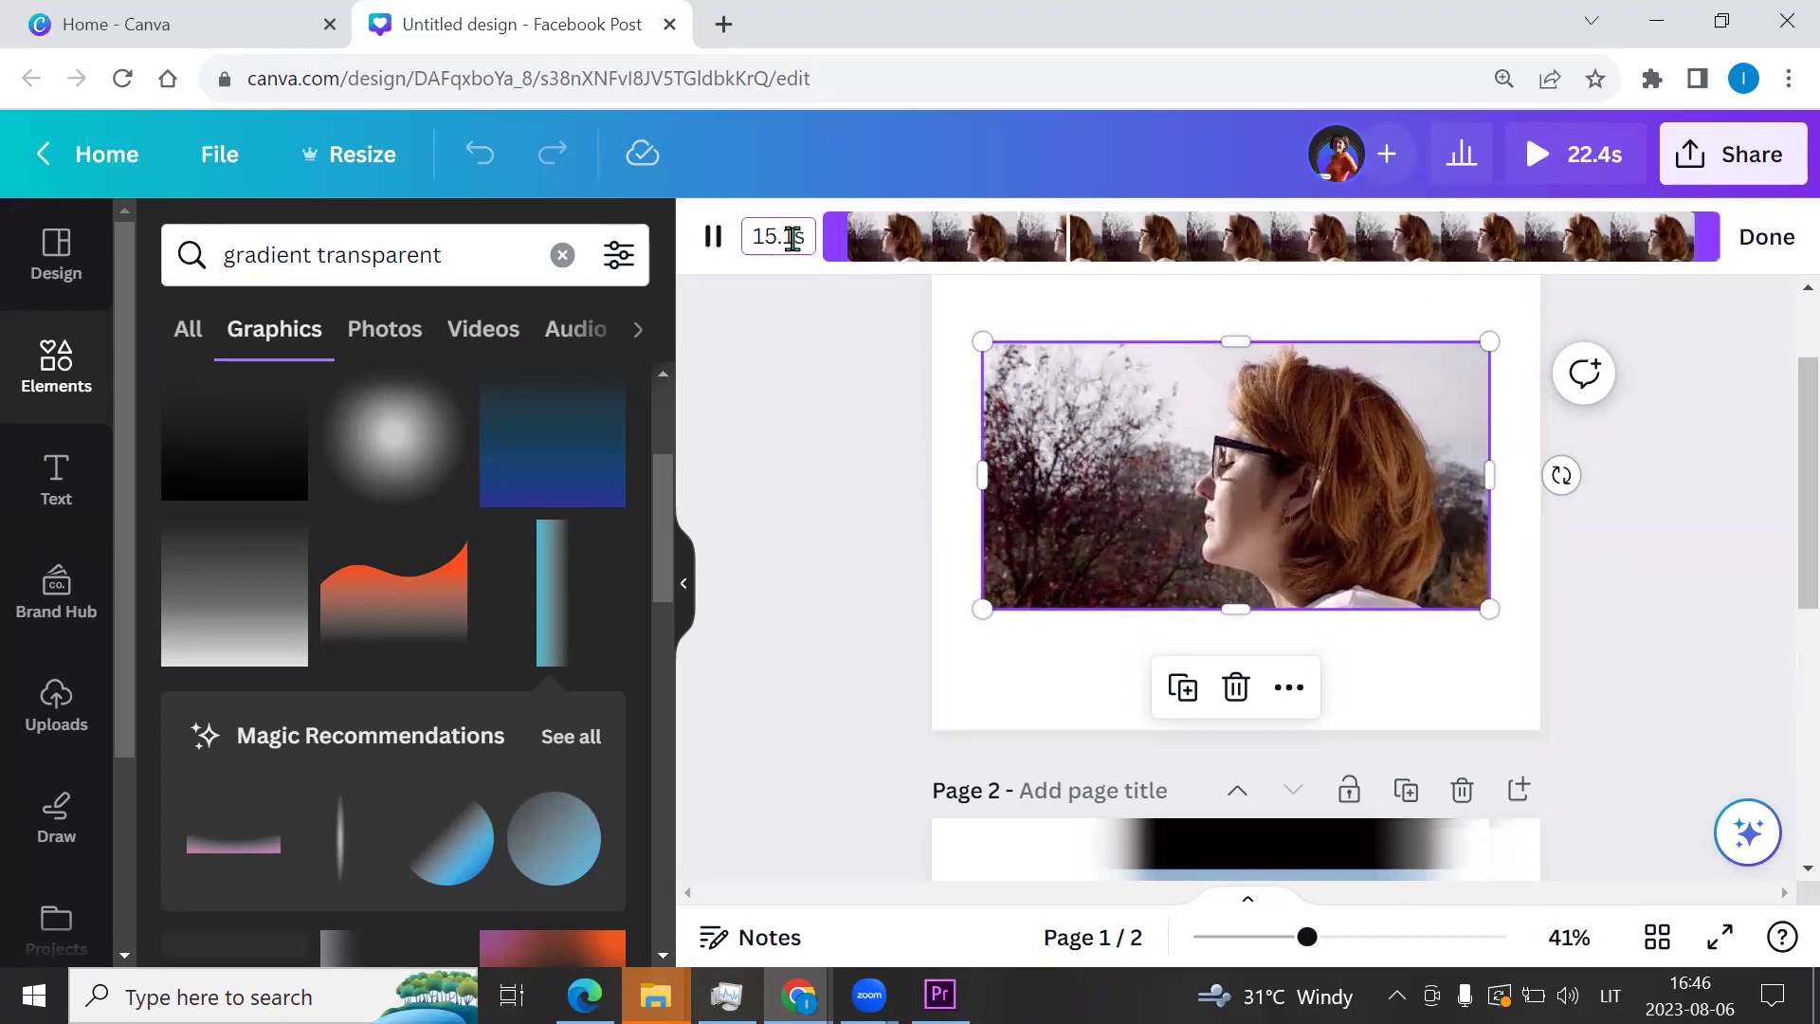
left_click_drag(1712, 237, 1263, 239)
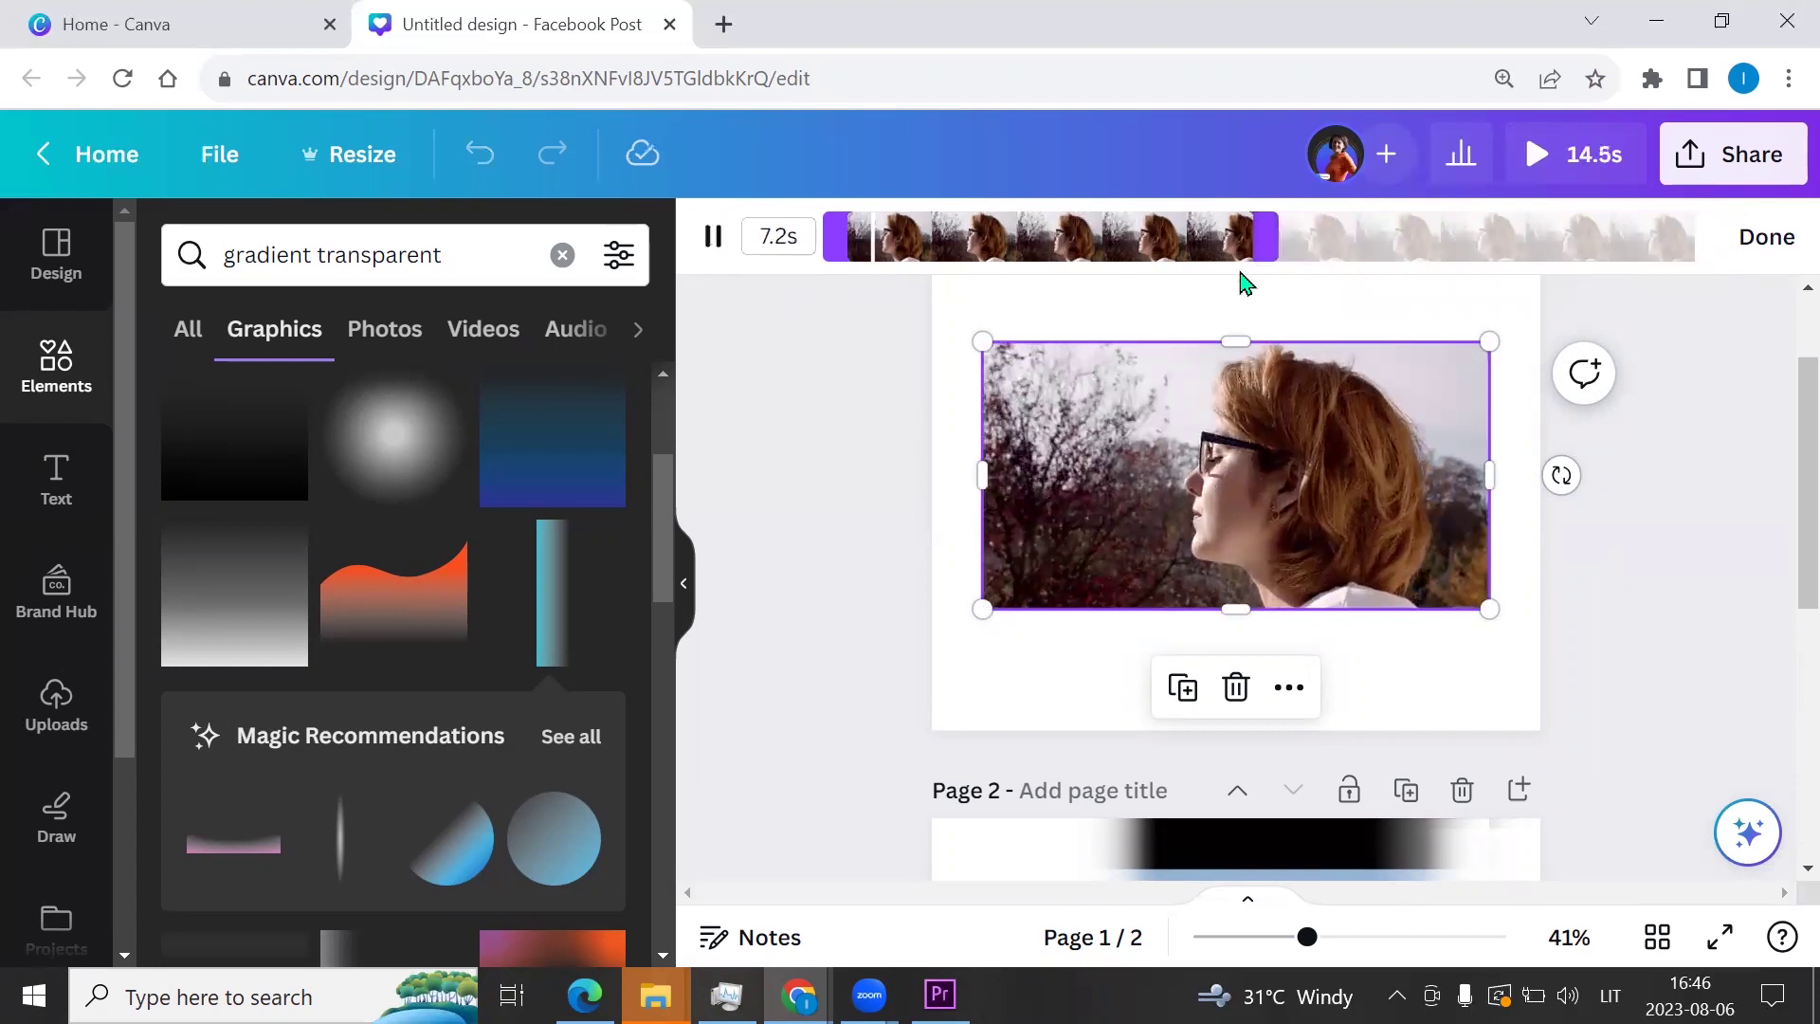
left_click(817, 420)
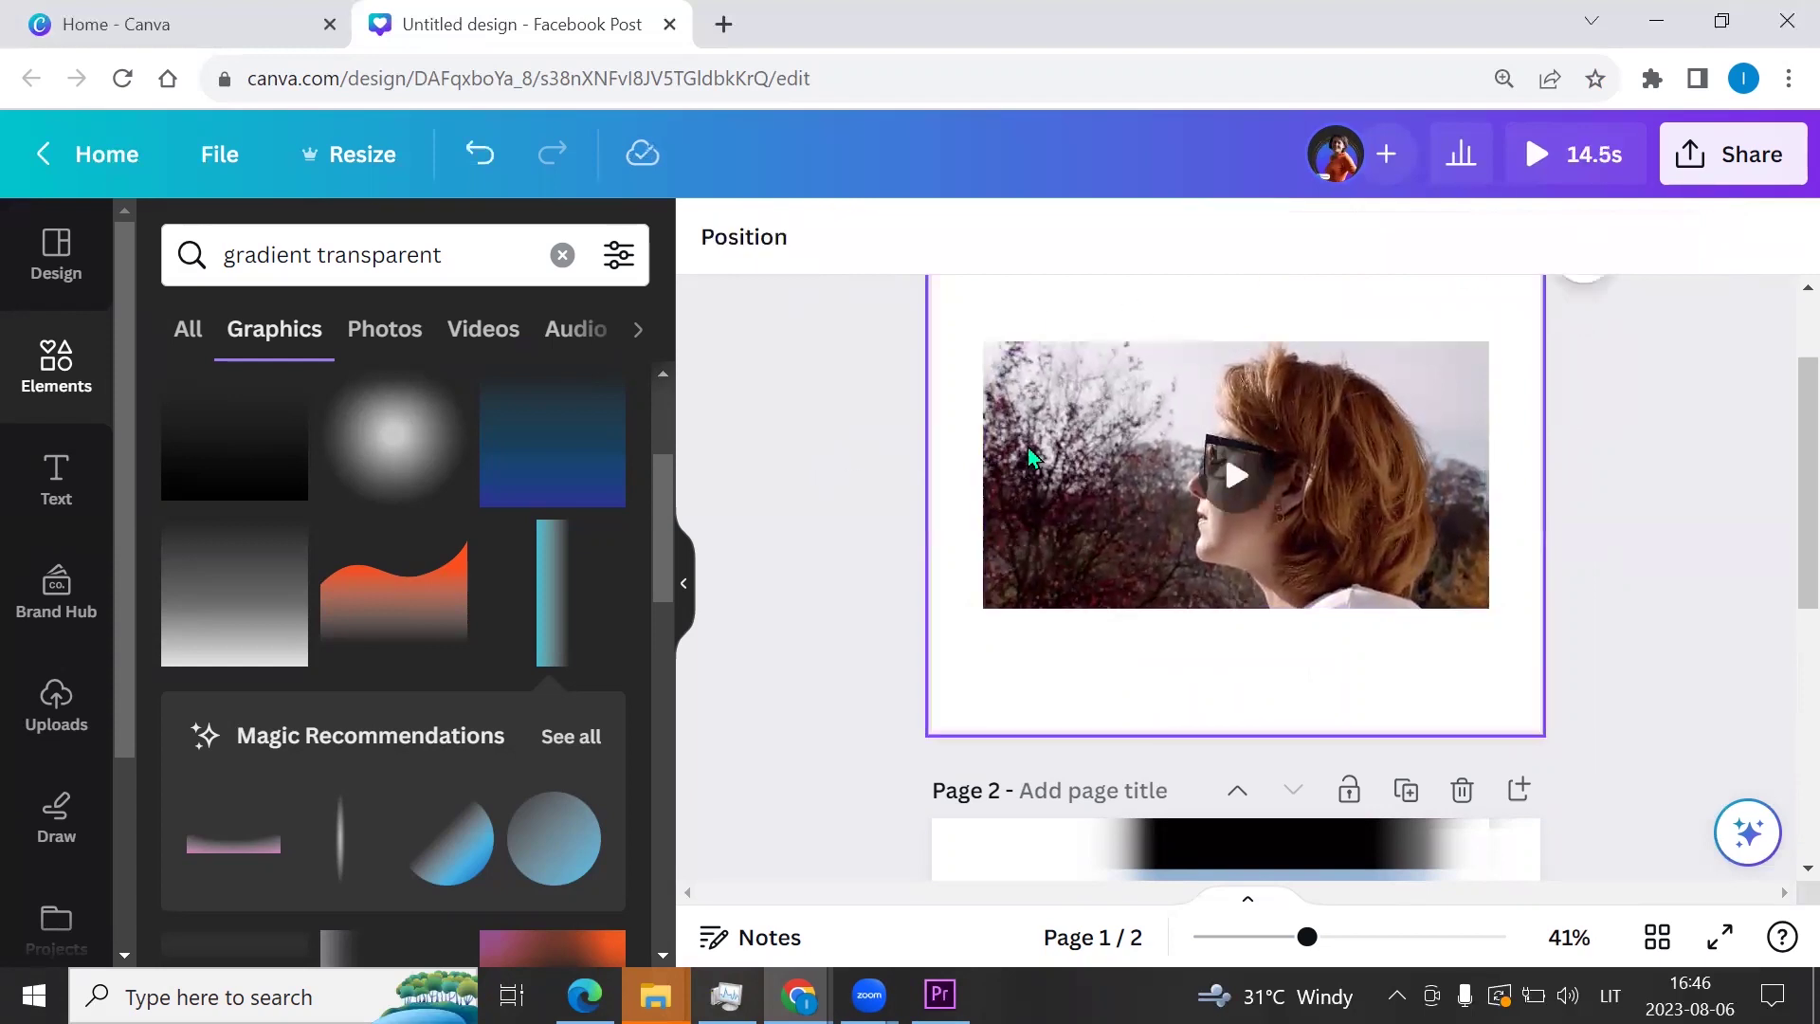
- Copy the trimmed woman video and paste it onto page 2
left_click(1043, 448)
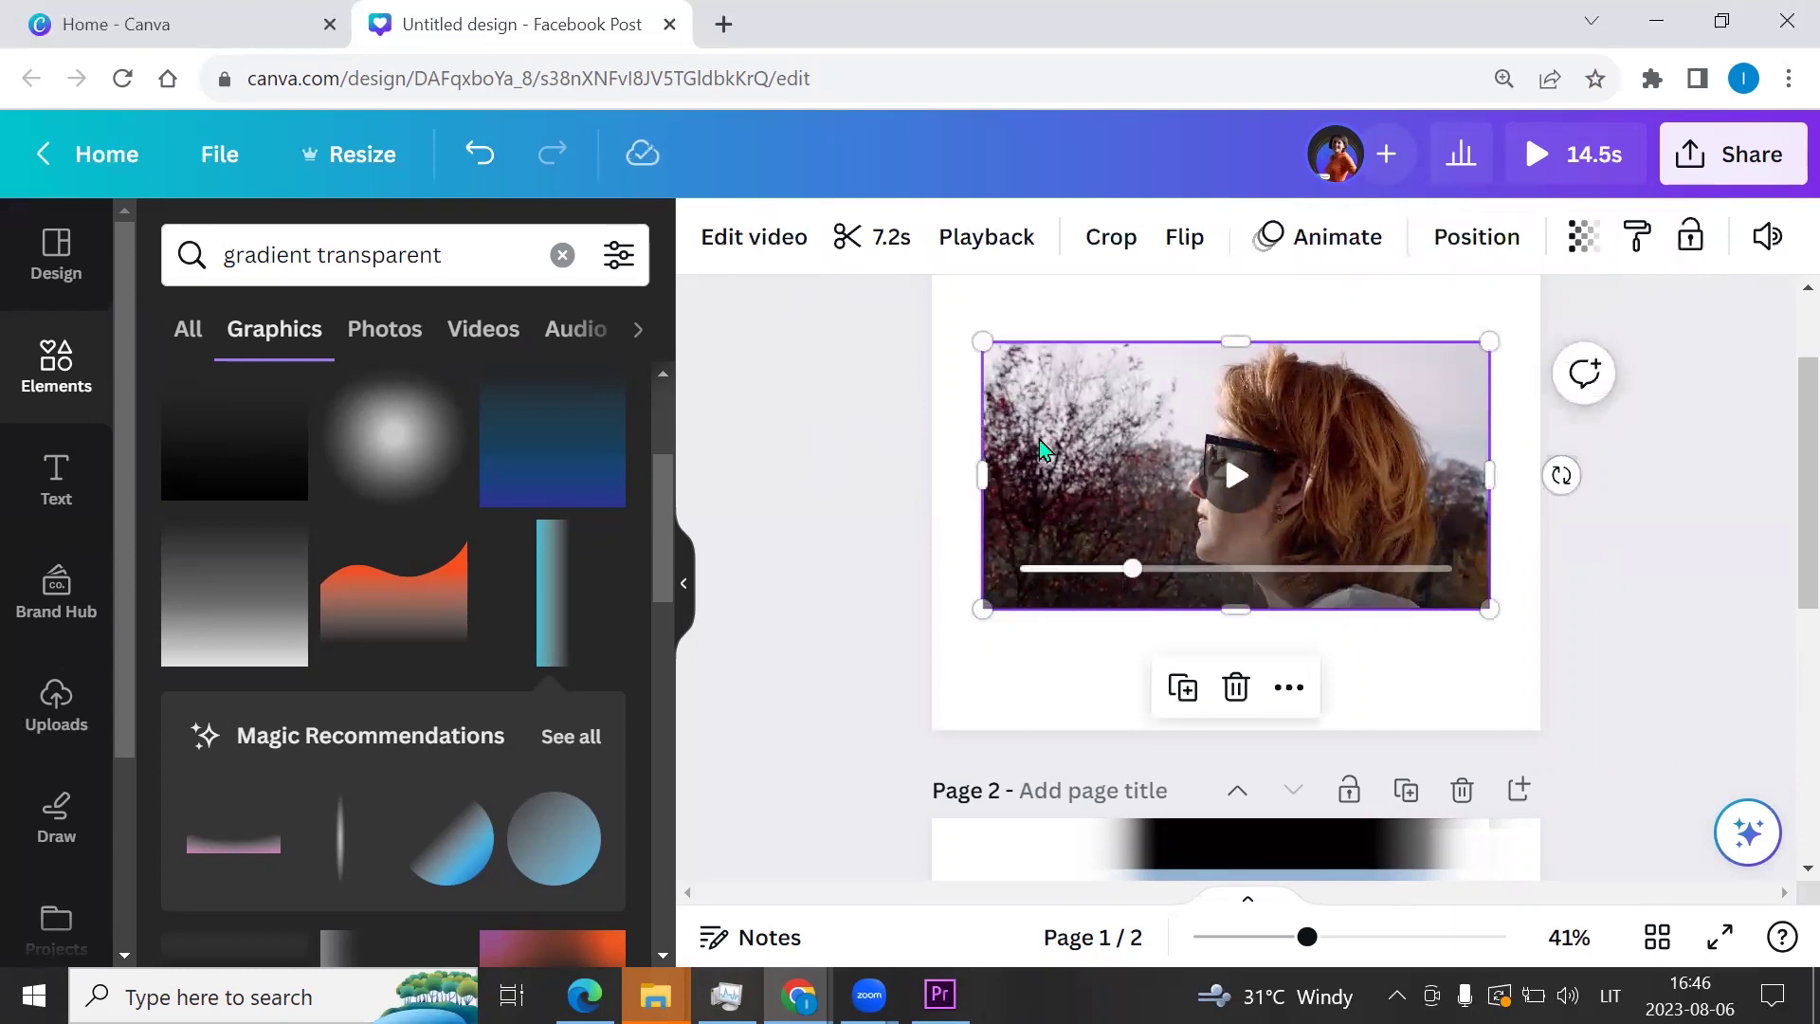
right_click(1043, 450)
left_click(1159, 218)
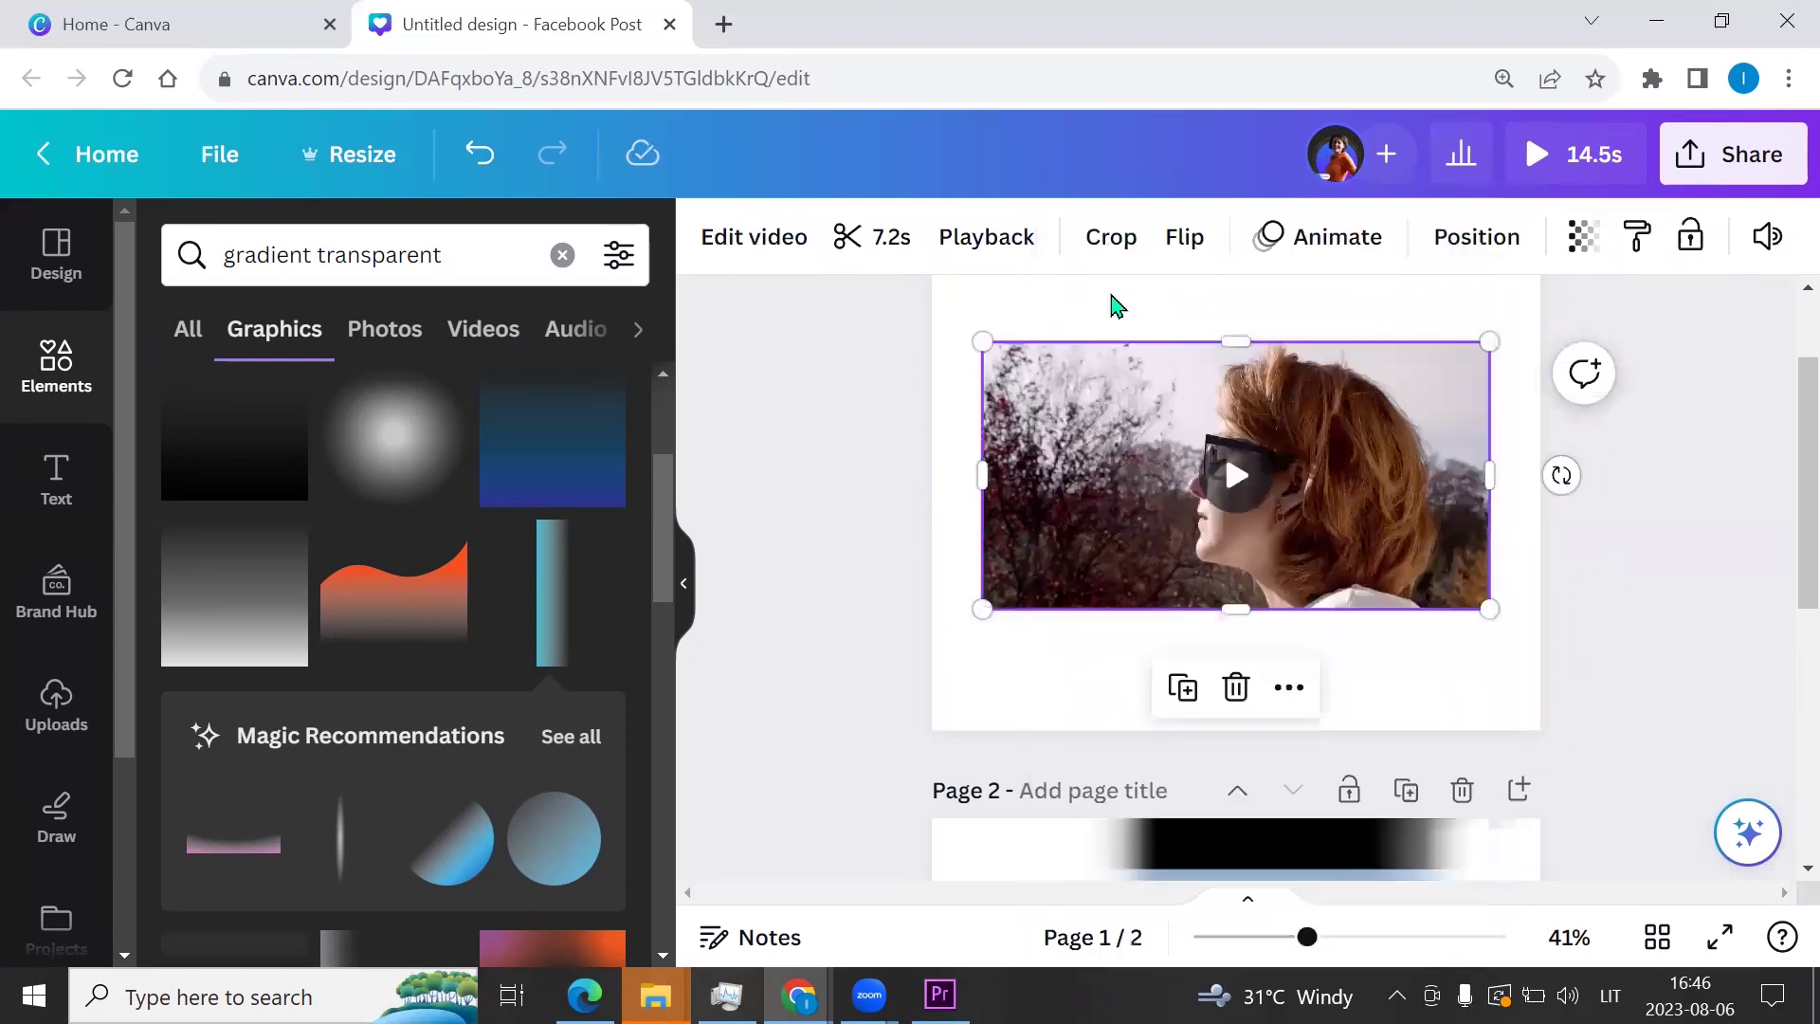
scroll(954, 610, "down", 5)
left_click(1024, 617)
right_click(1023, 617)
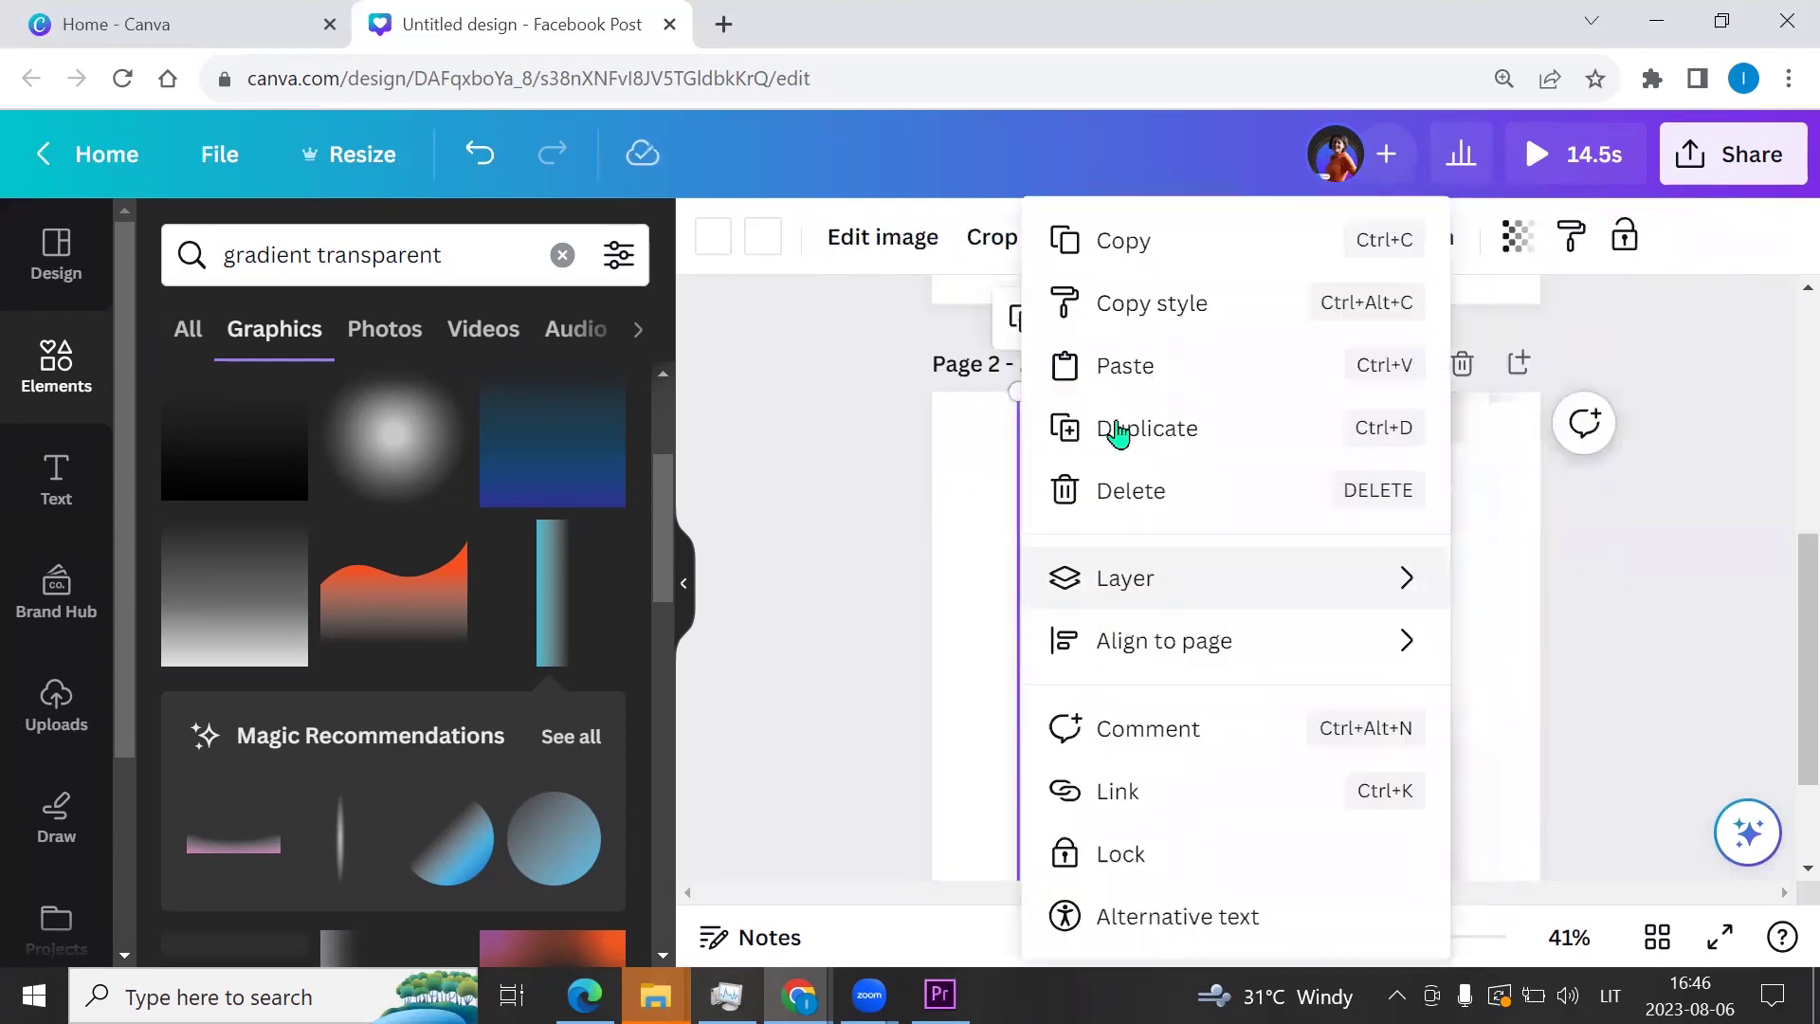
left_click(1150, 365)
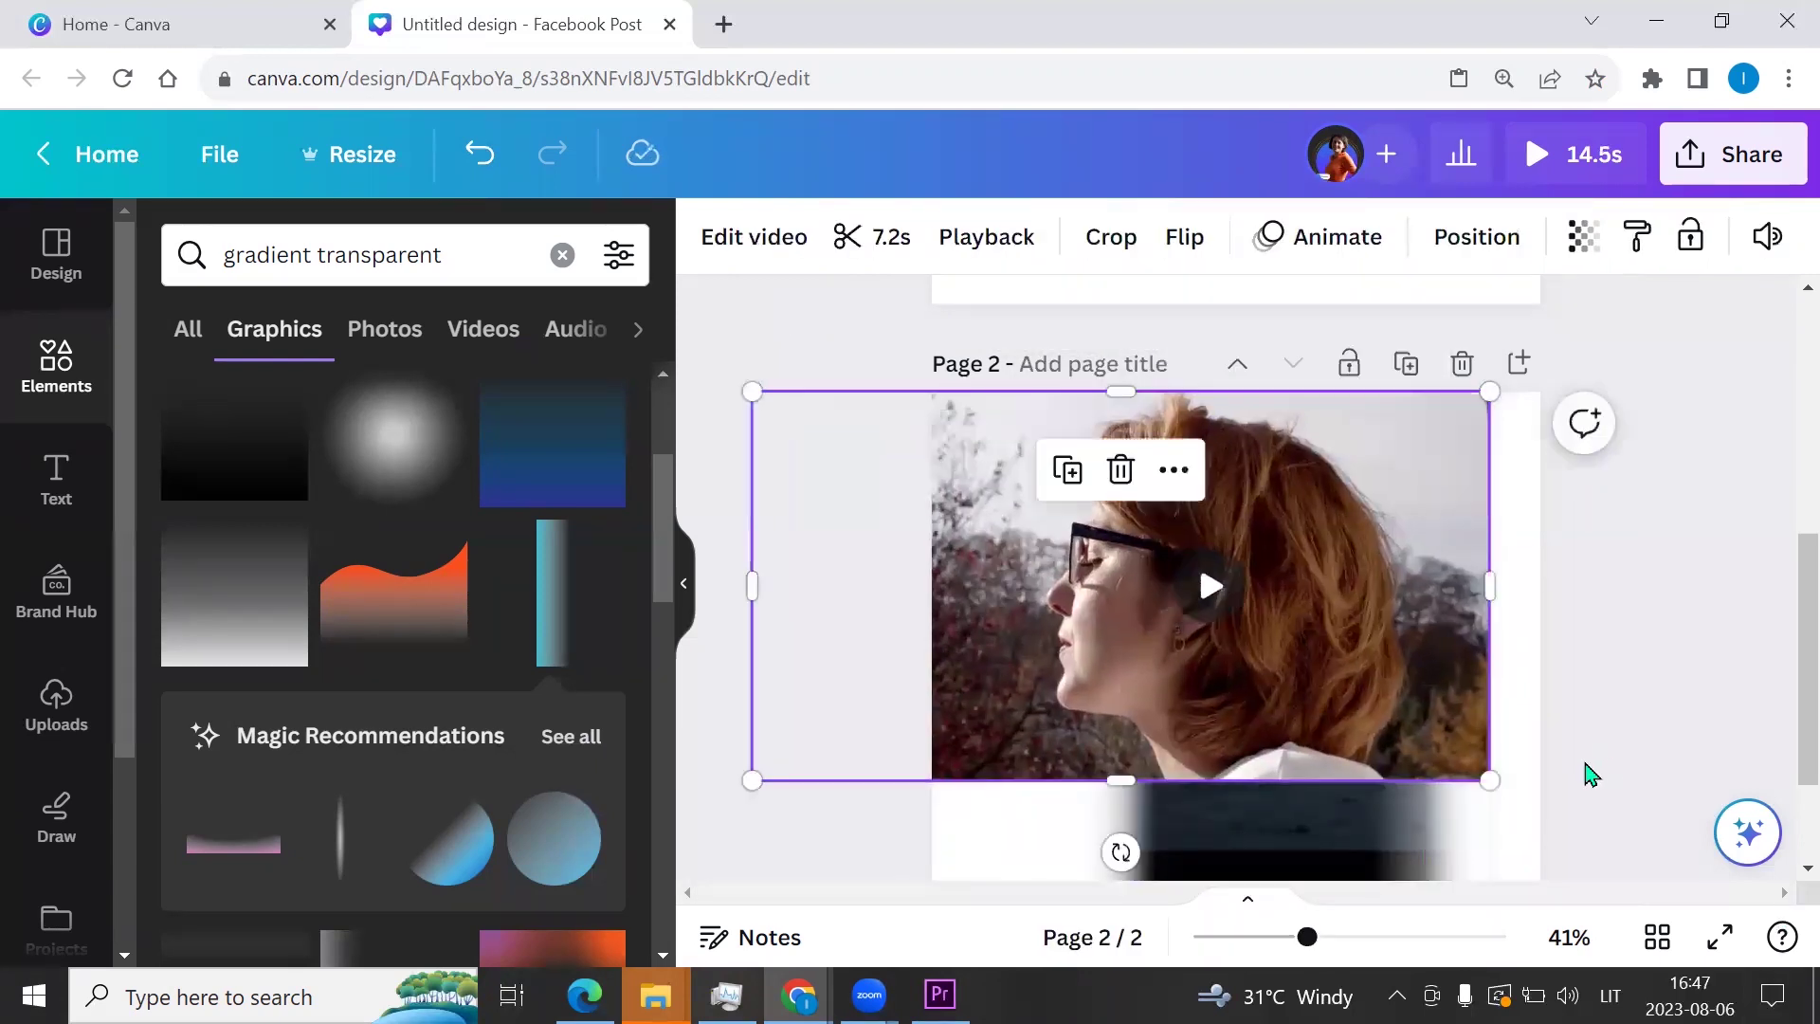
- Resize the pasted woman video to fill page 2 at 940 × 882
left_click_drag(1490, 780, 1658, 809)
scroll(1422, 711, "up", 2)
scroll(1301, 603, "down", 2)
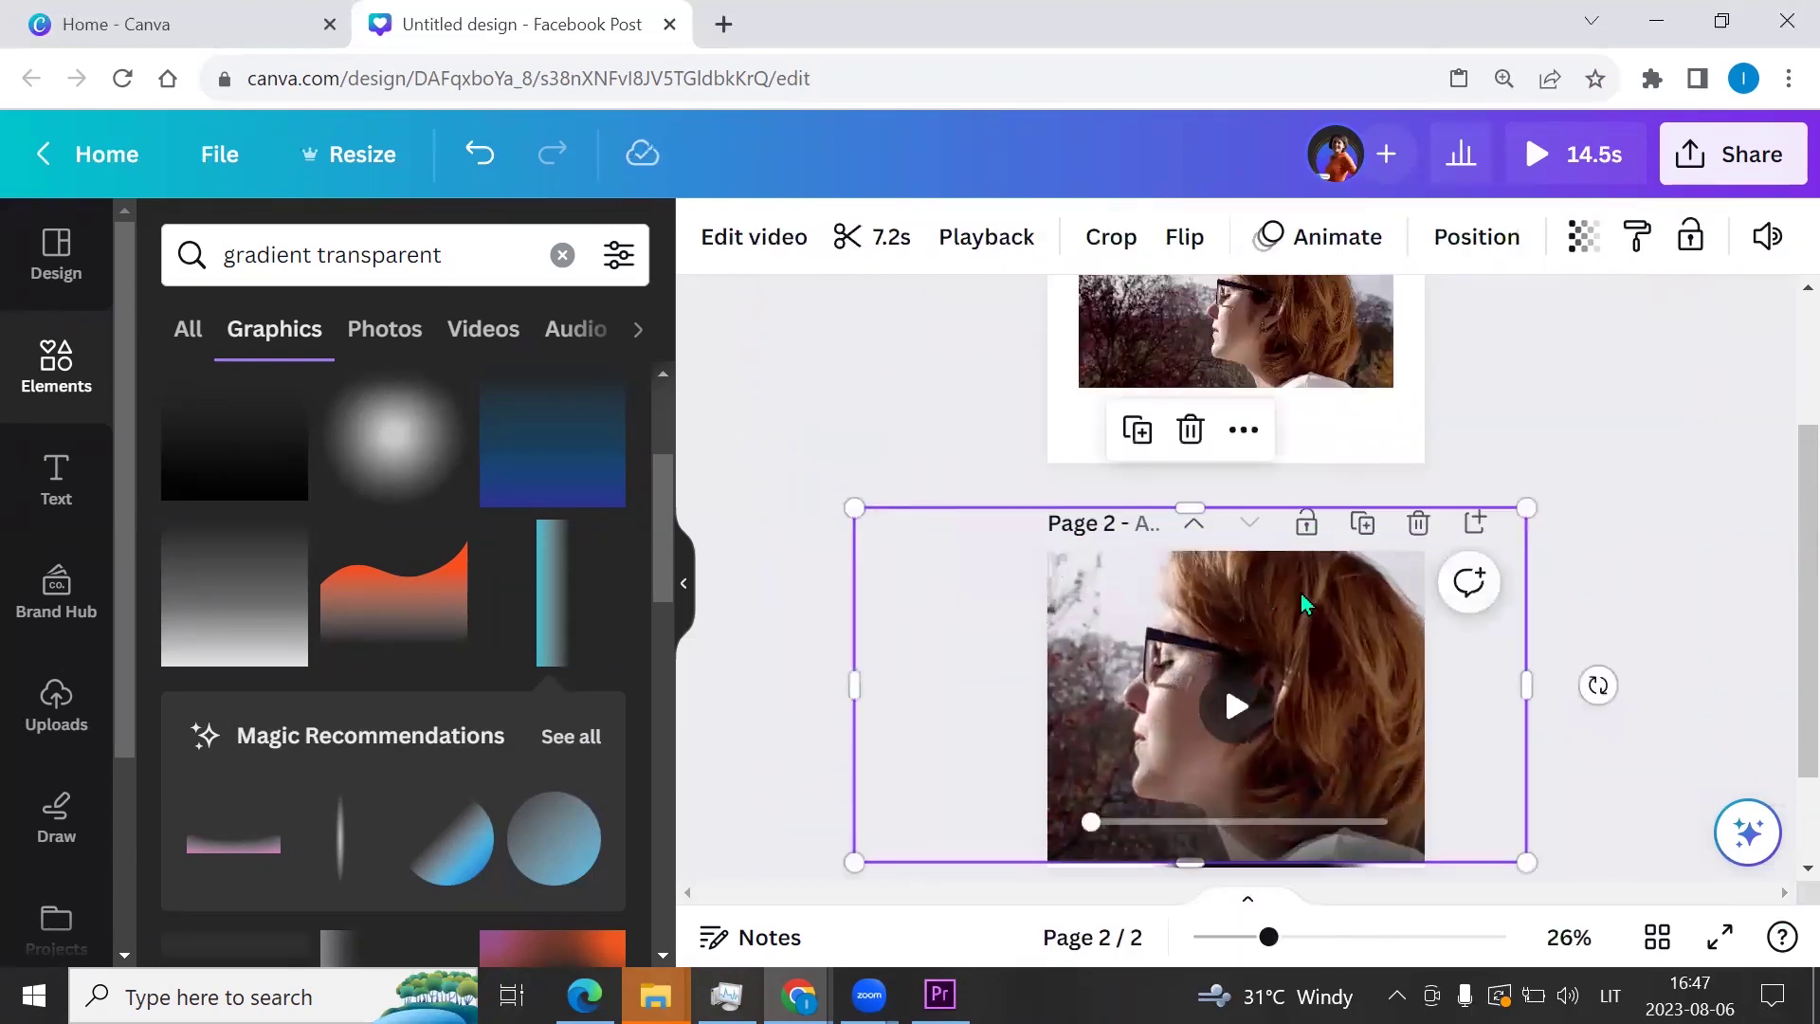
left_click_drag(854, 685, 1044, 691)
left_click_drag(1526, 684, 1417, 702)
scroll(1371, 508, "up", 2)
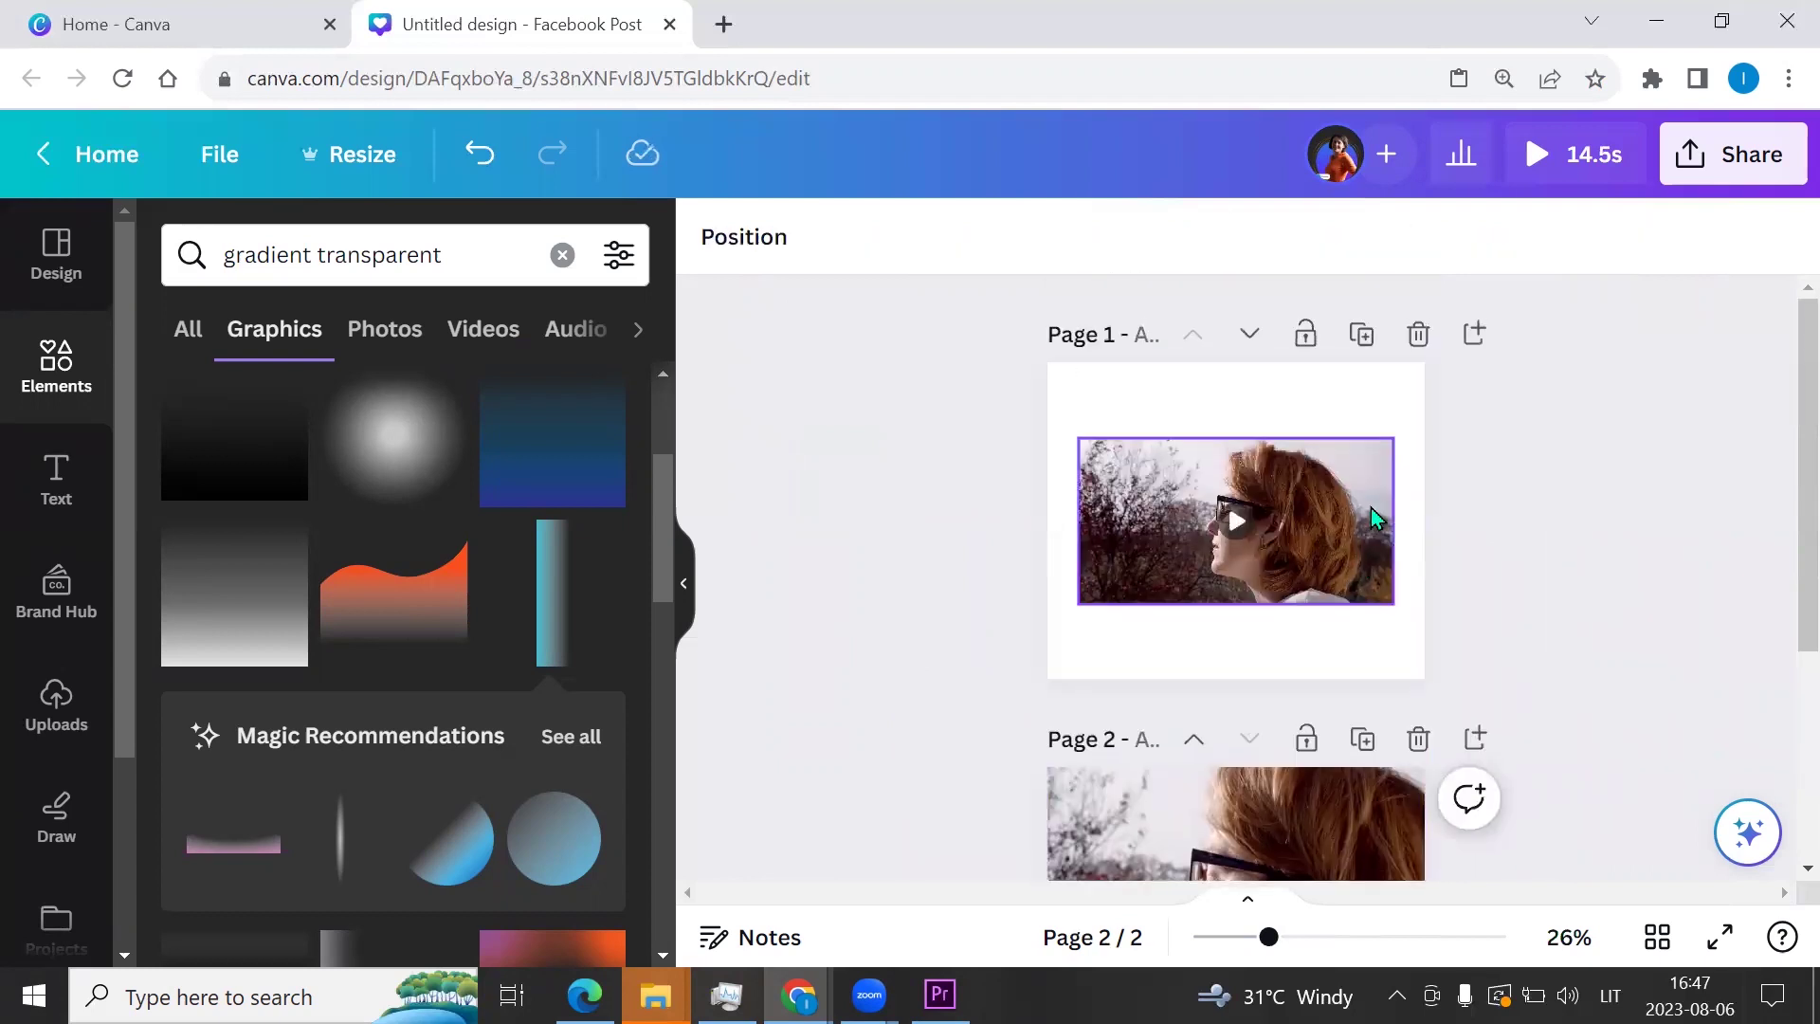
- Delete page 1, set the woman video's transparency to 75, and preview the 7.2s blend
left_click(1418, 333)
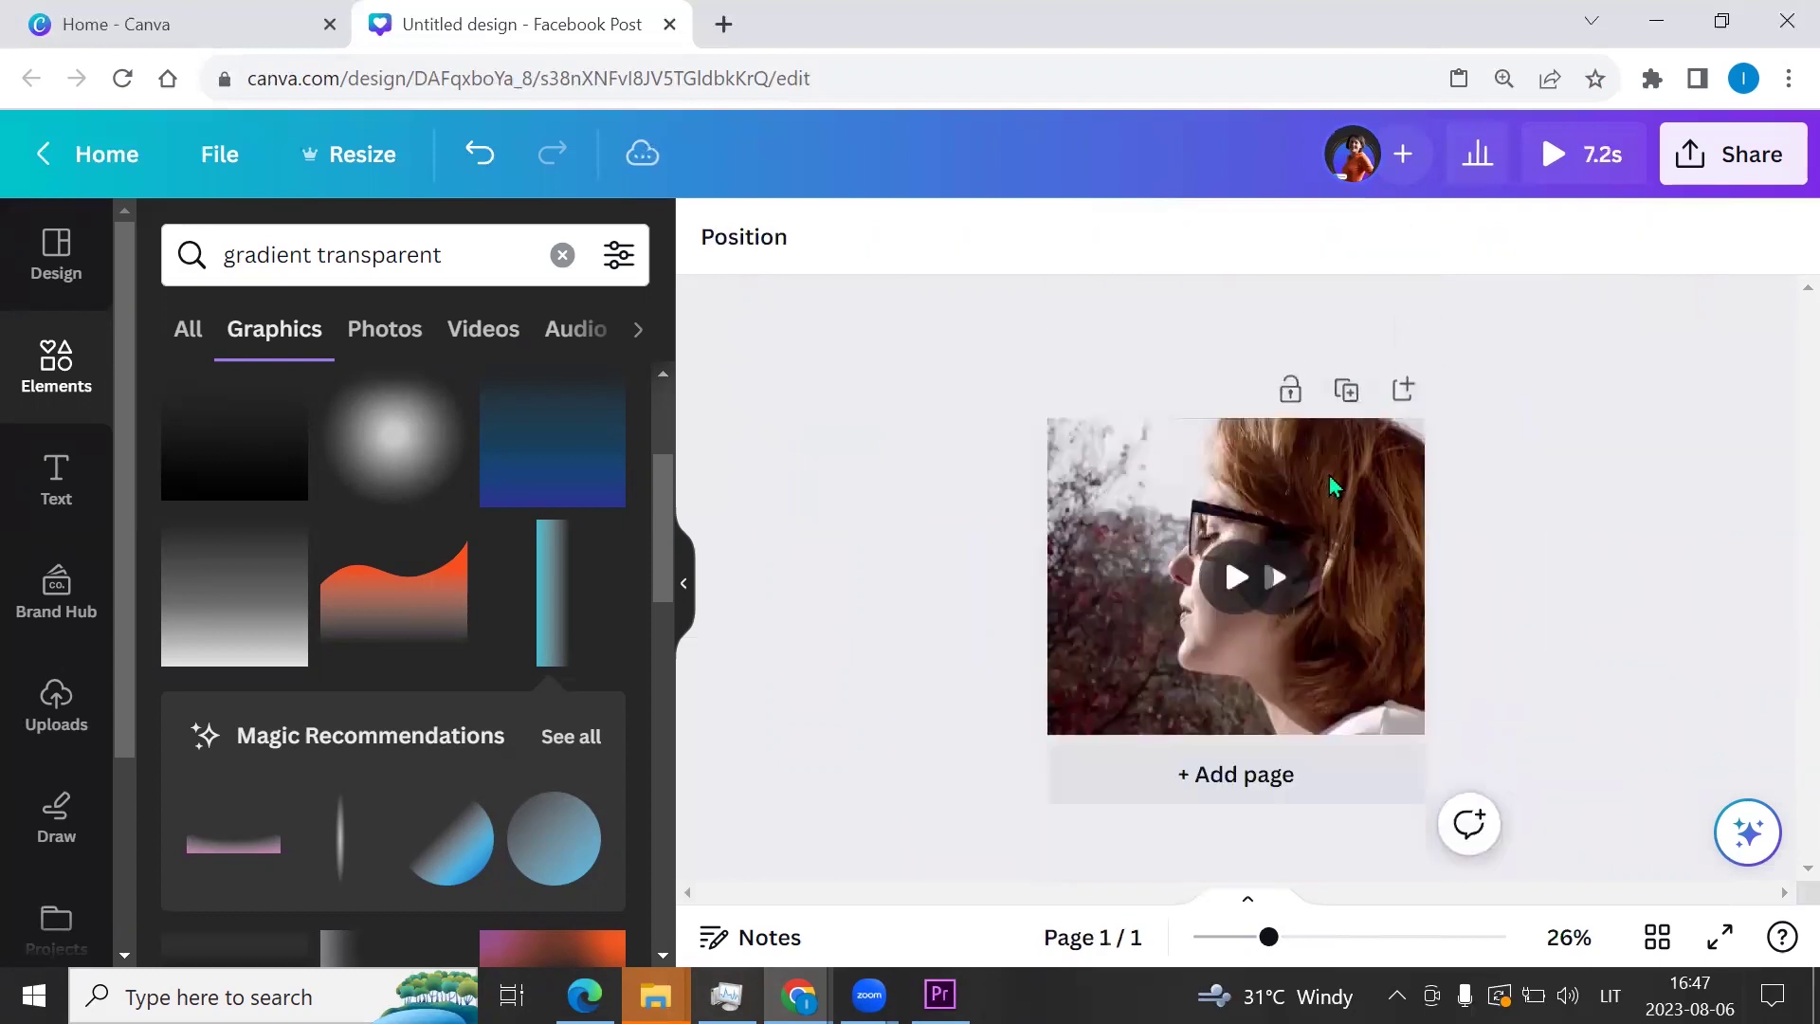
left_click(1331, 937)
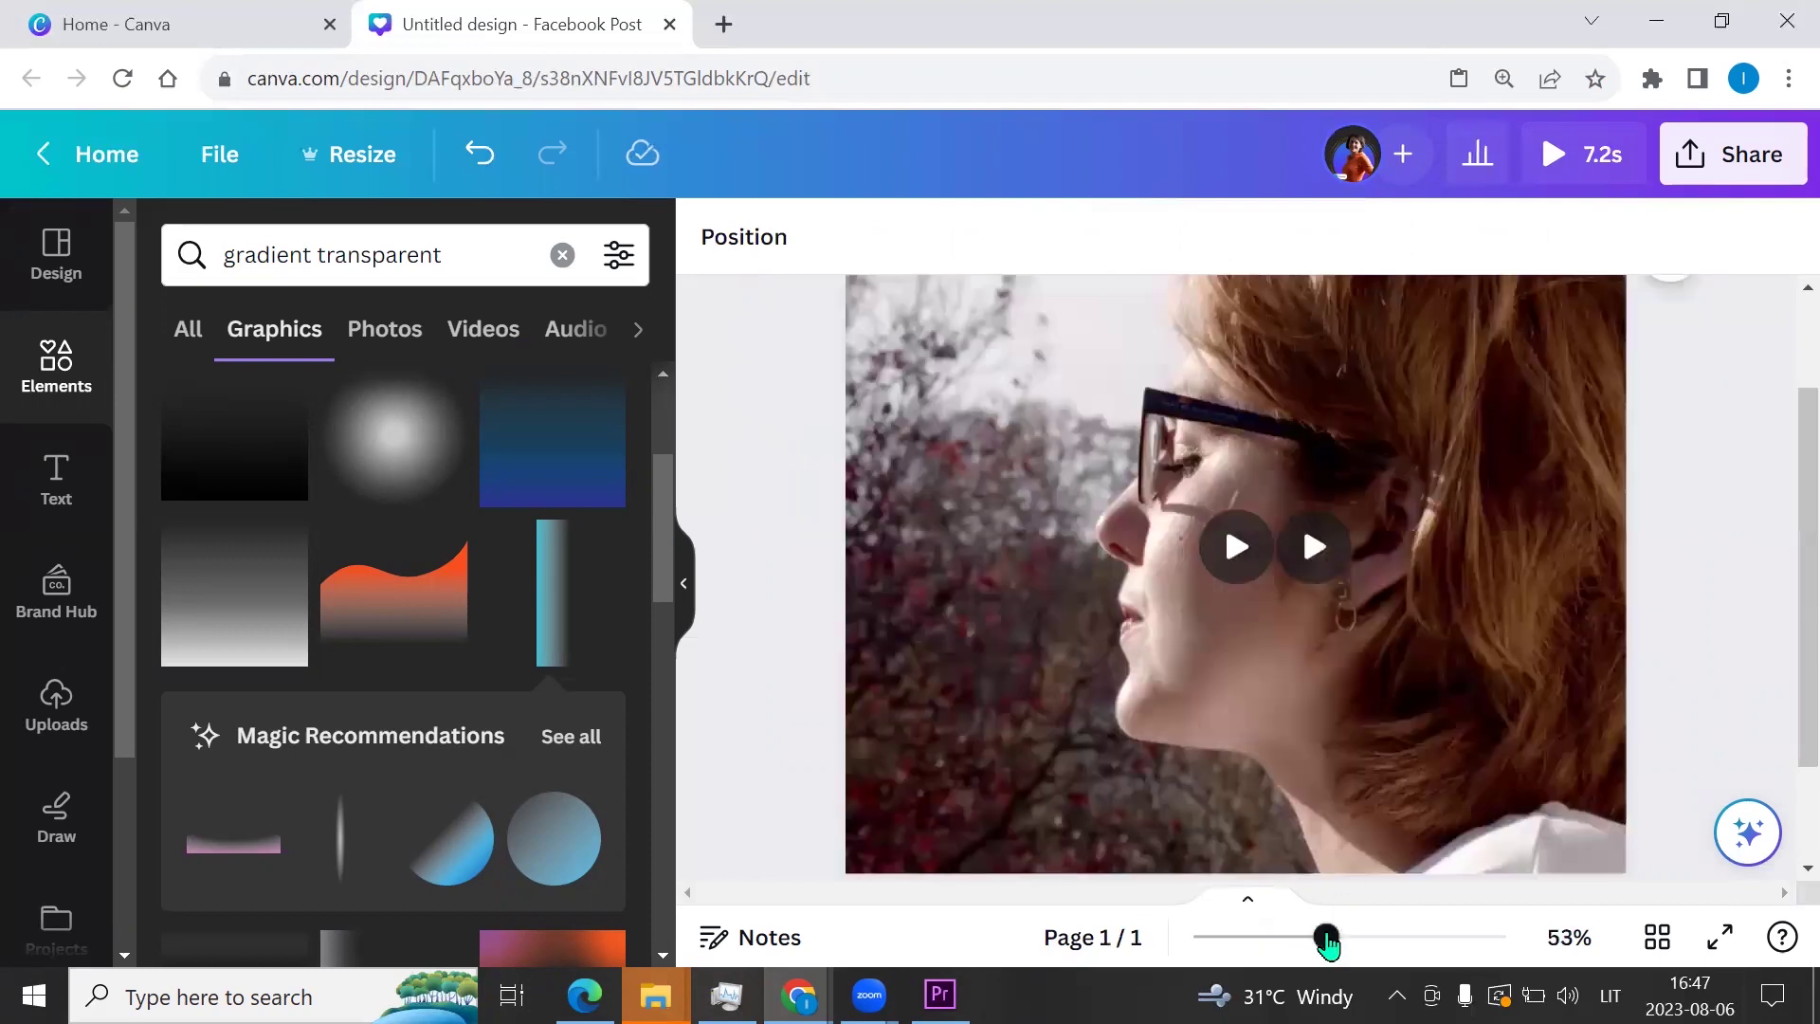
left_click(1143, 708)
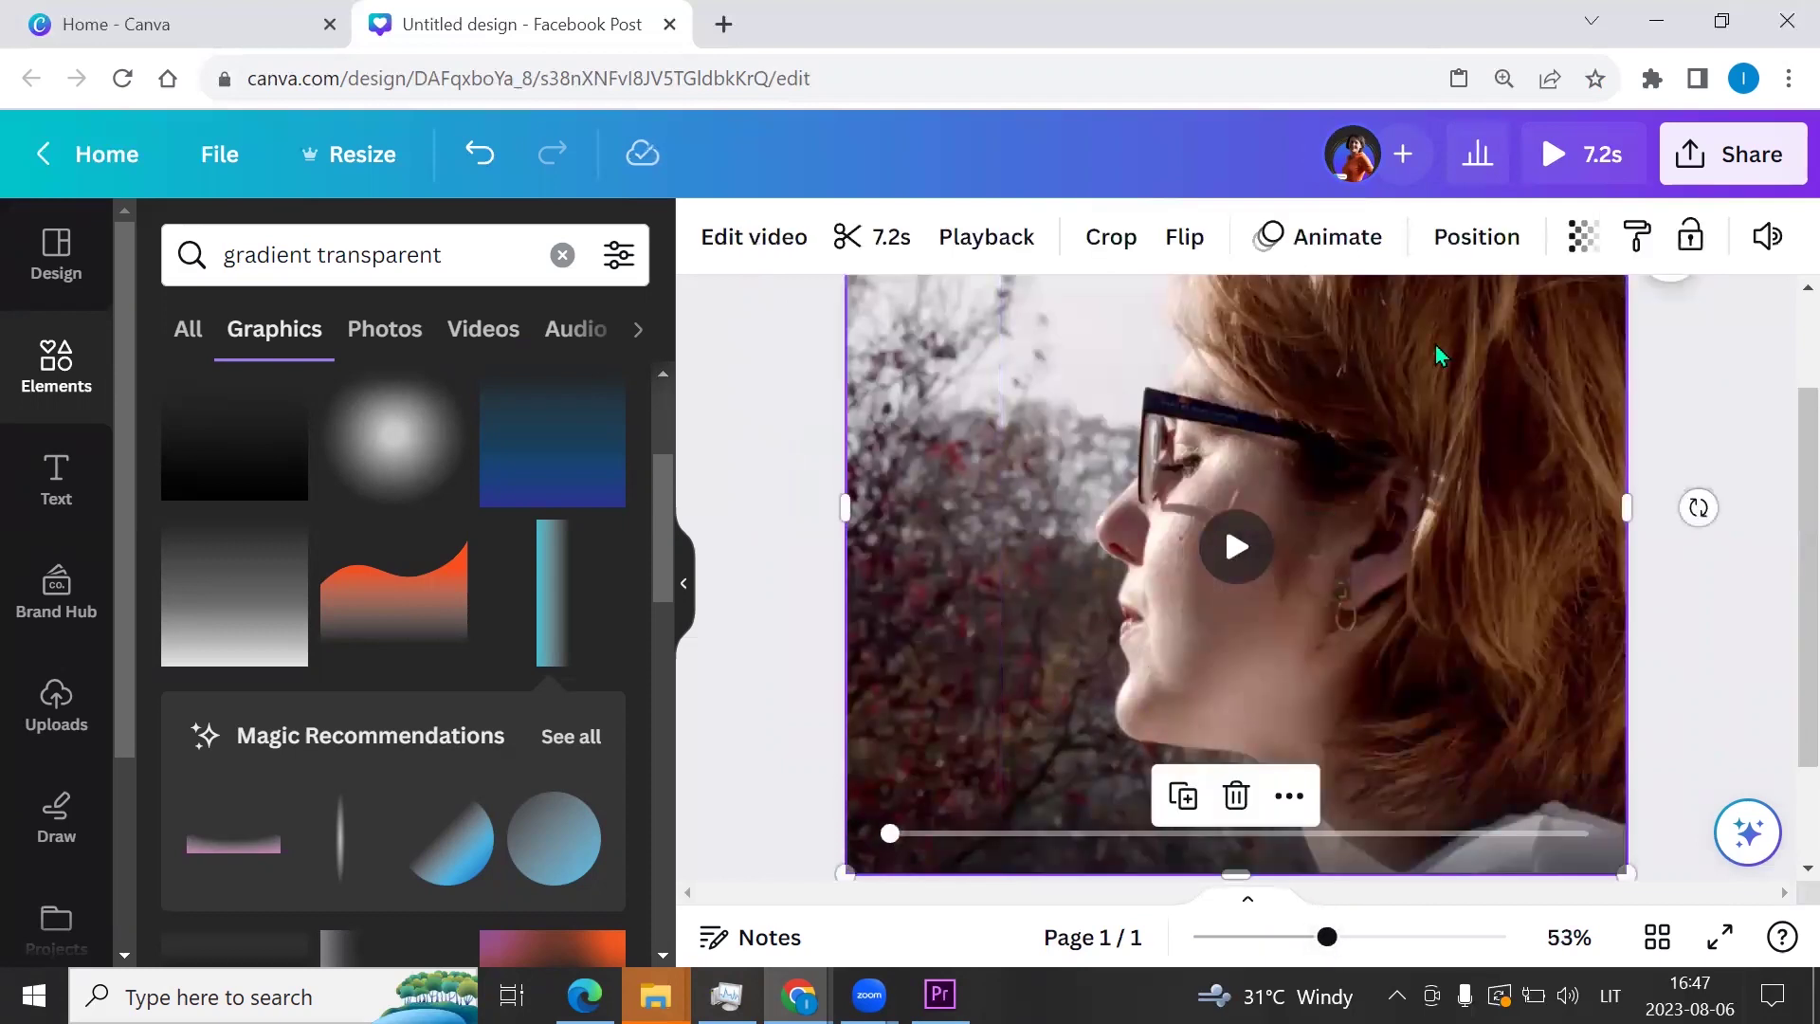
left_click(1578, 245)
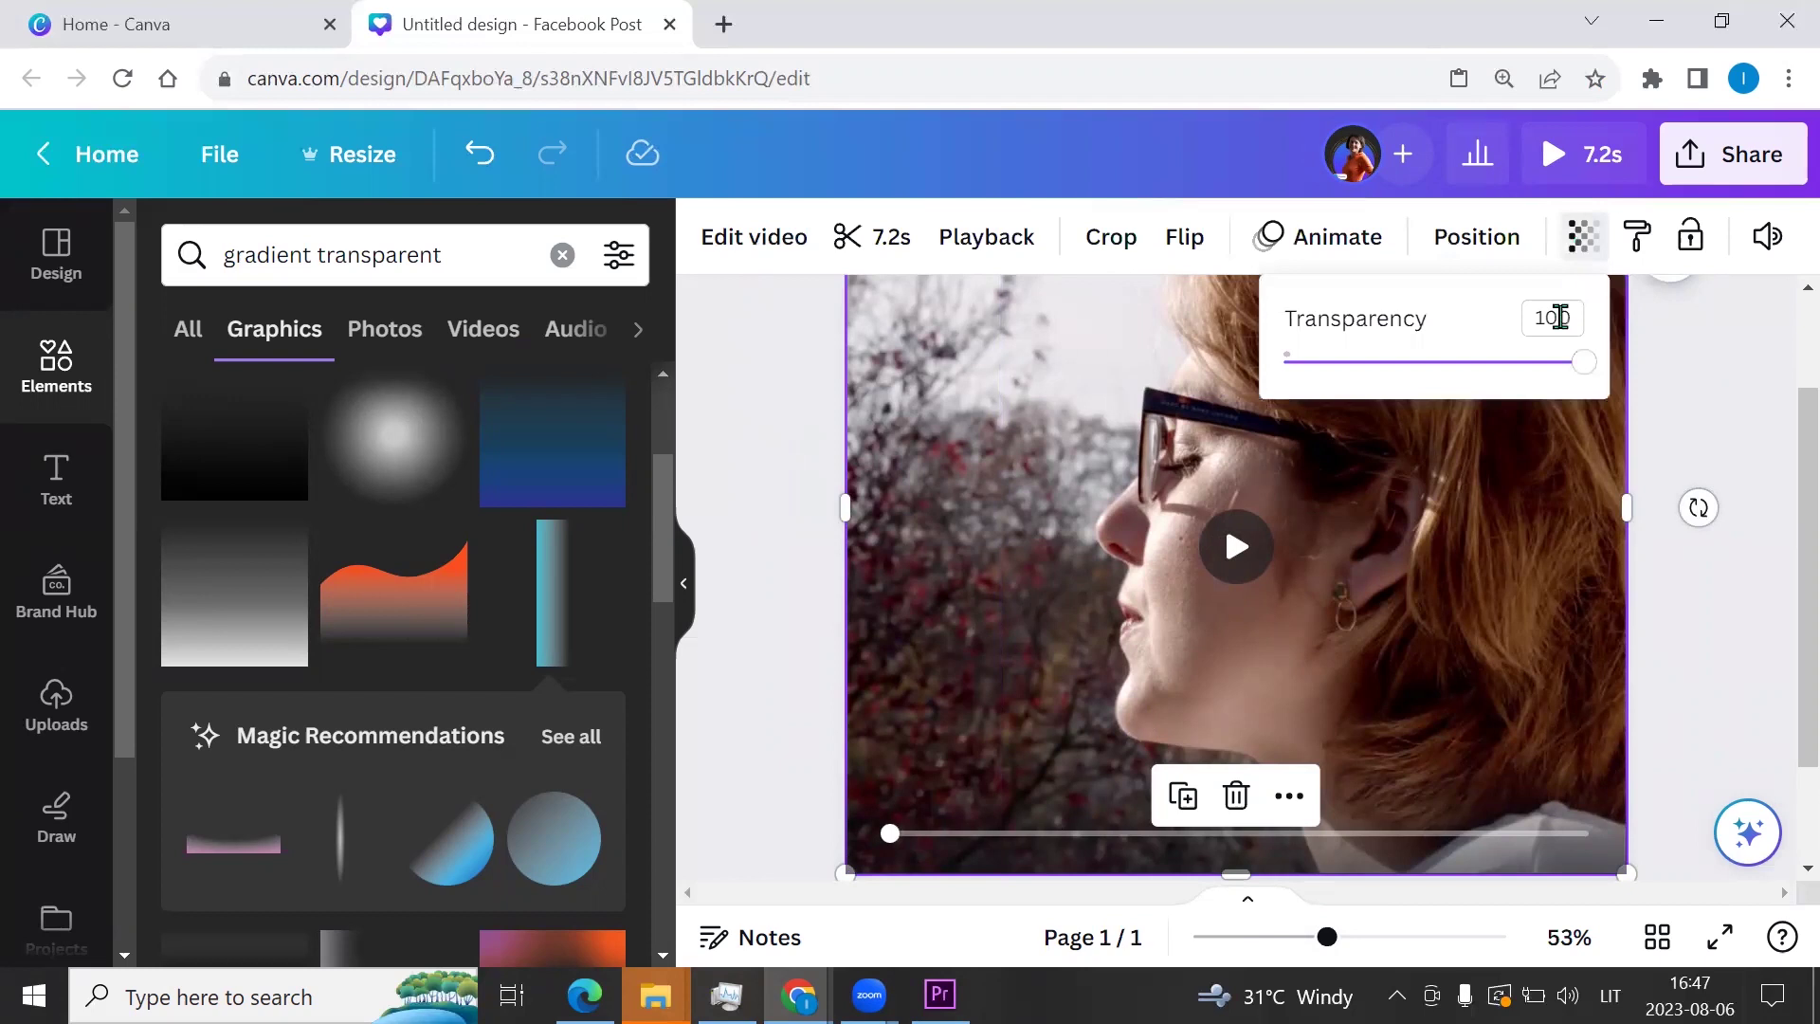
left_click_drag(1582, 370, 1514, 369)
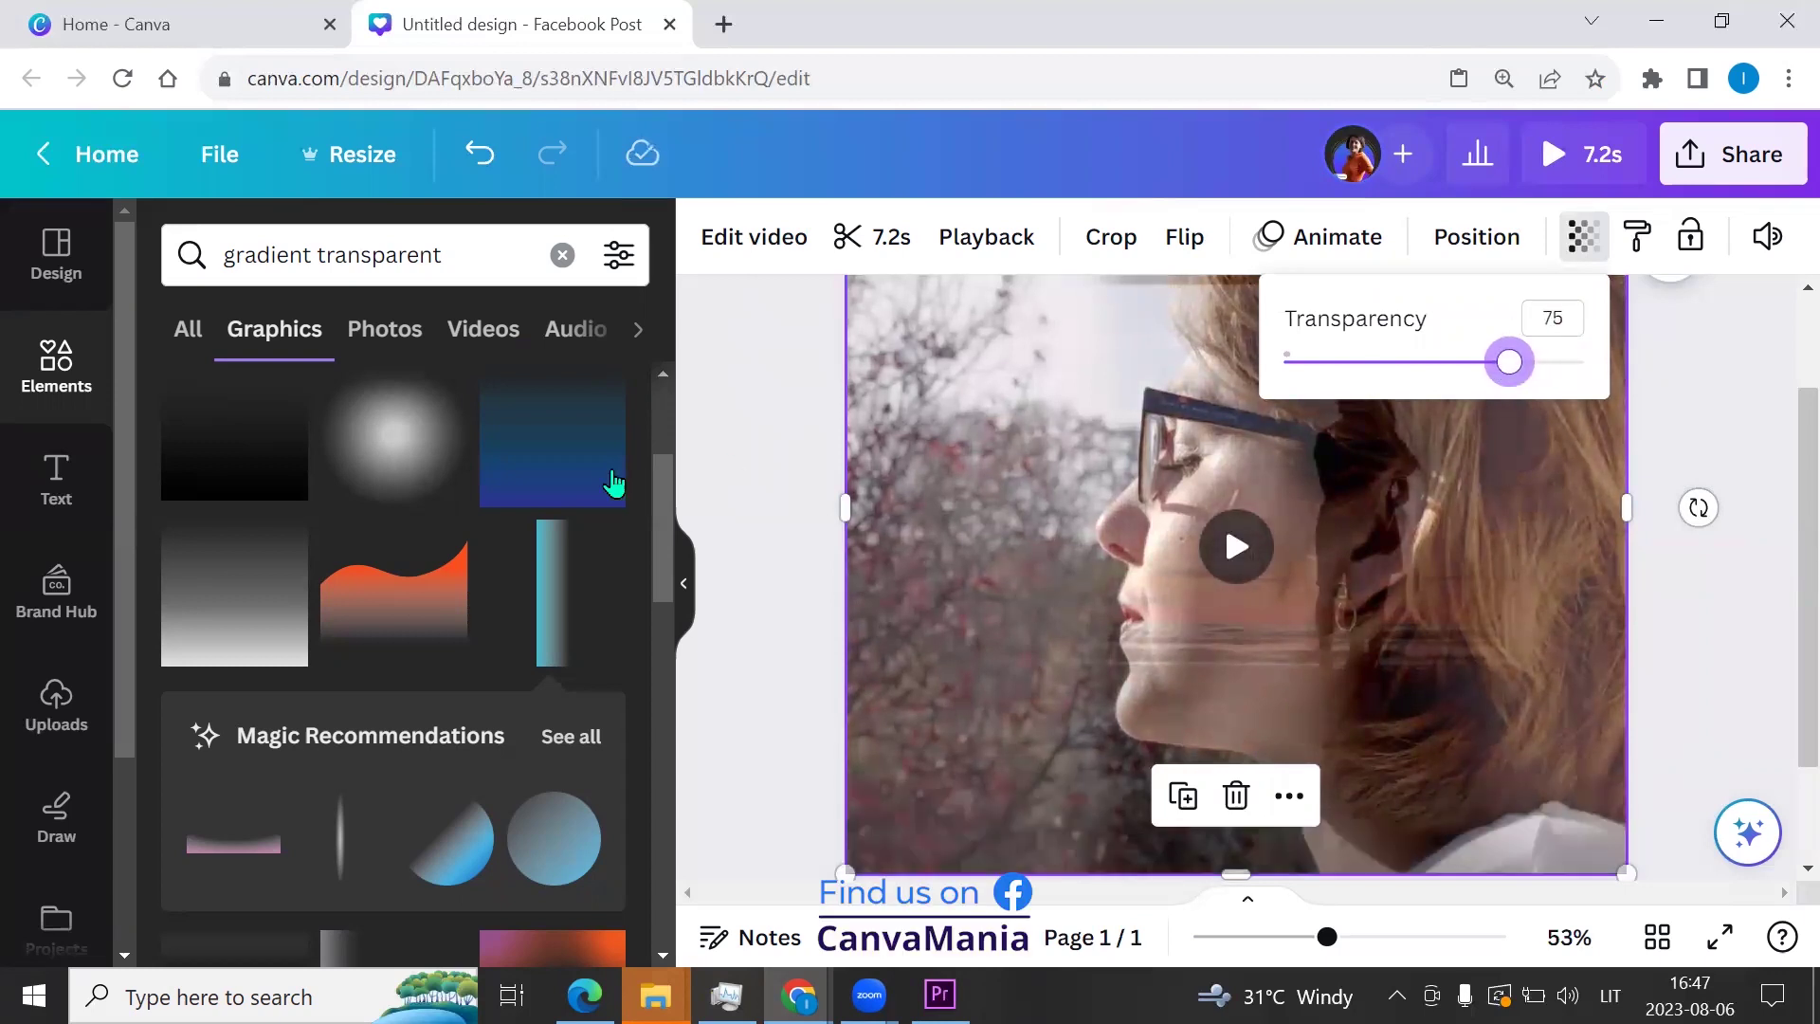
left_click(812, 445)
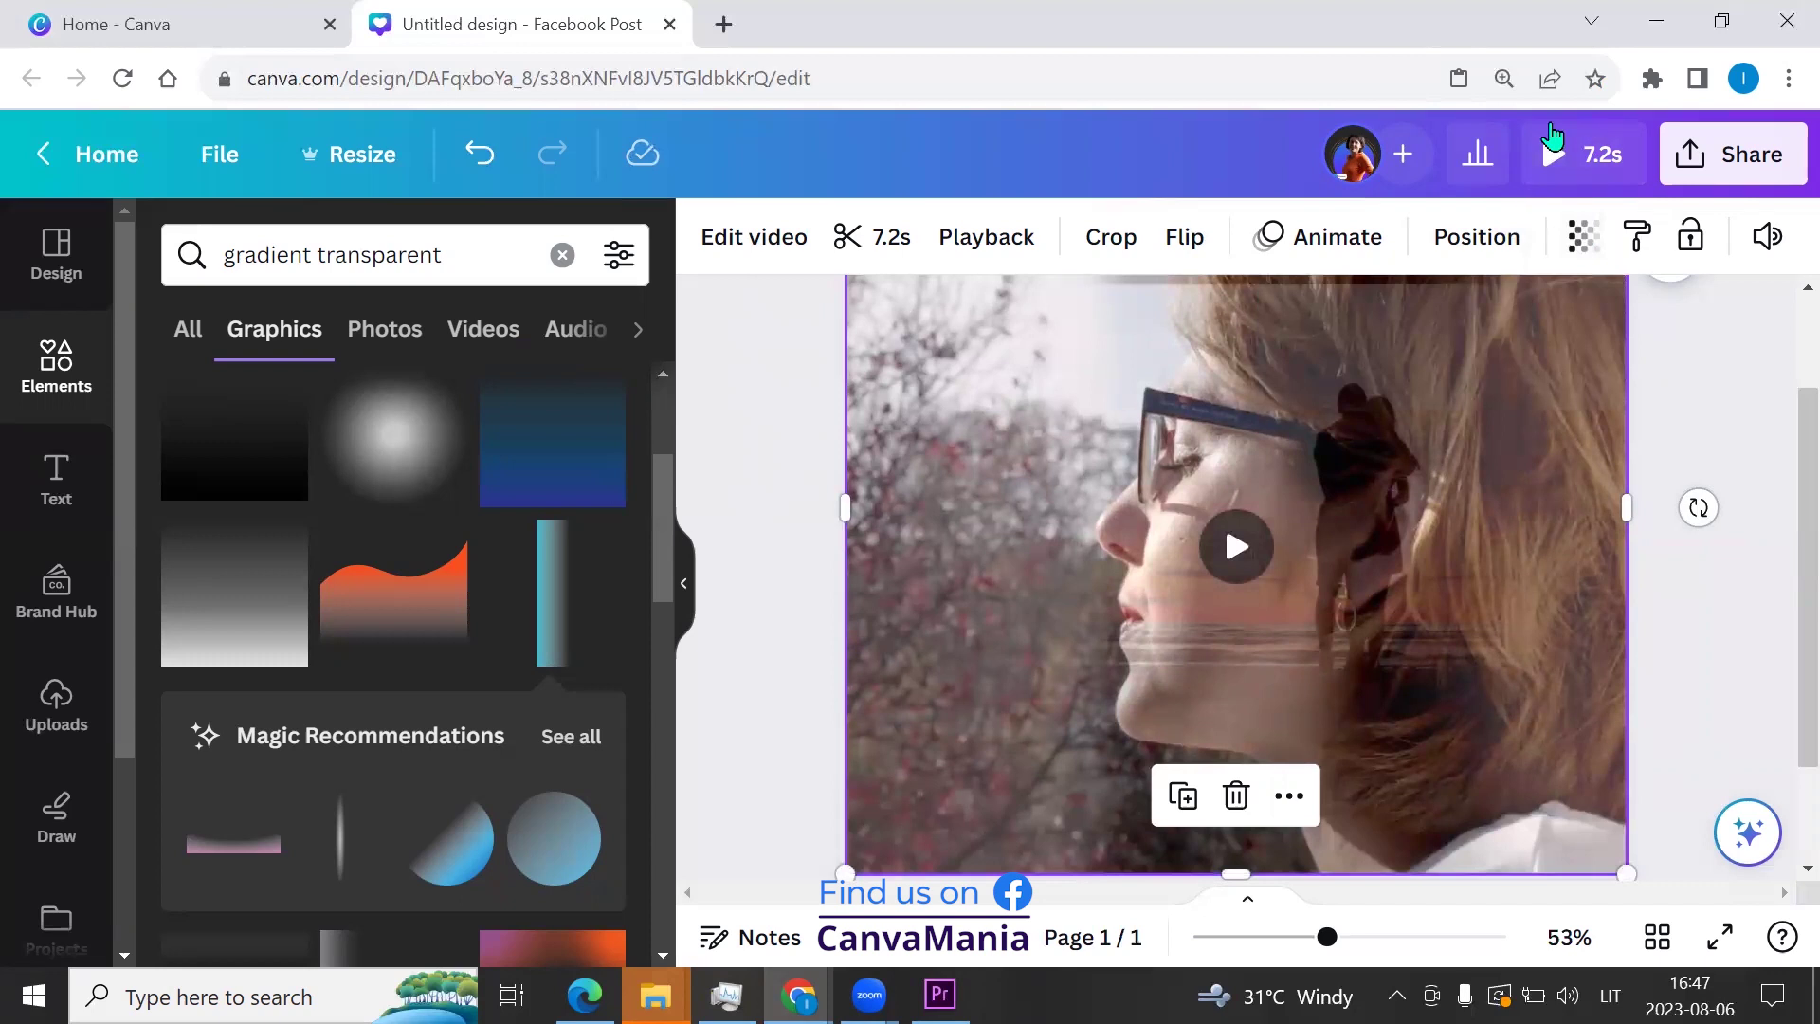
left_click(1554, 157)
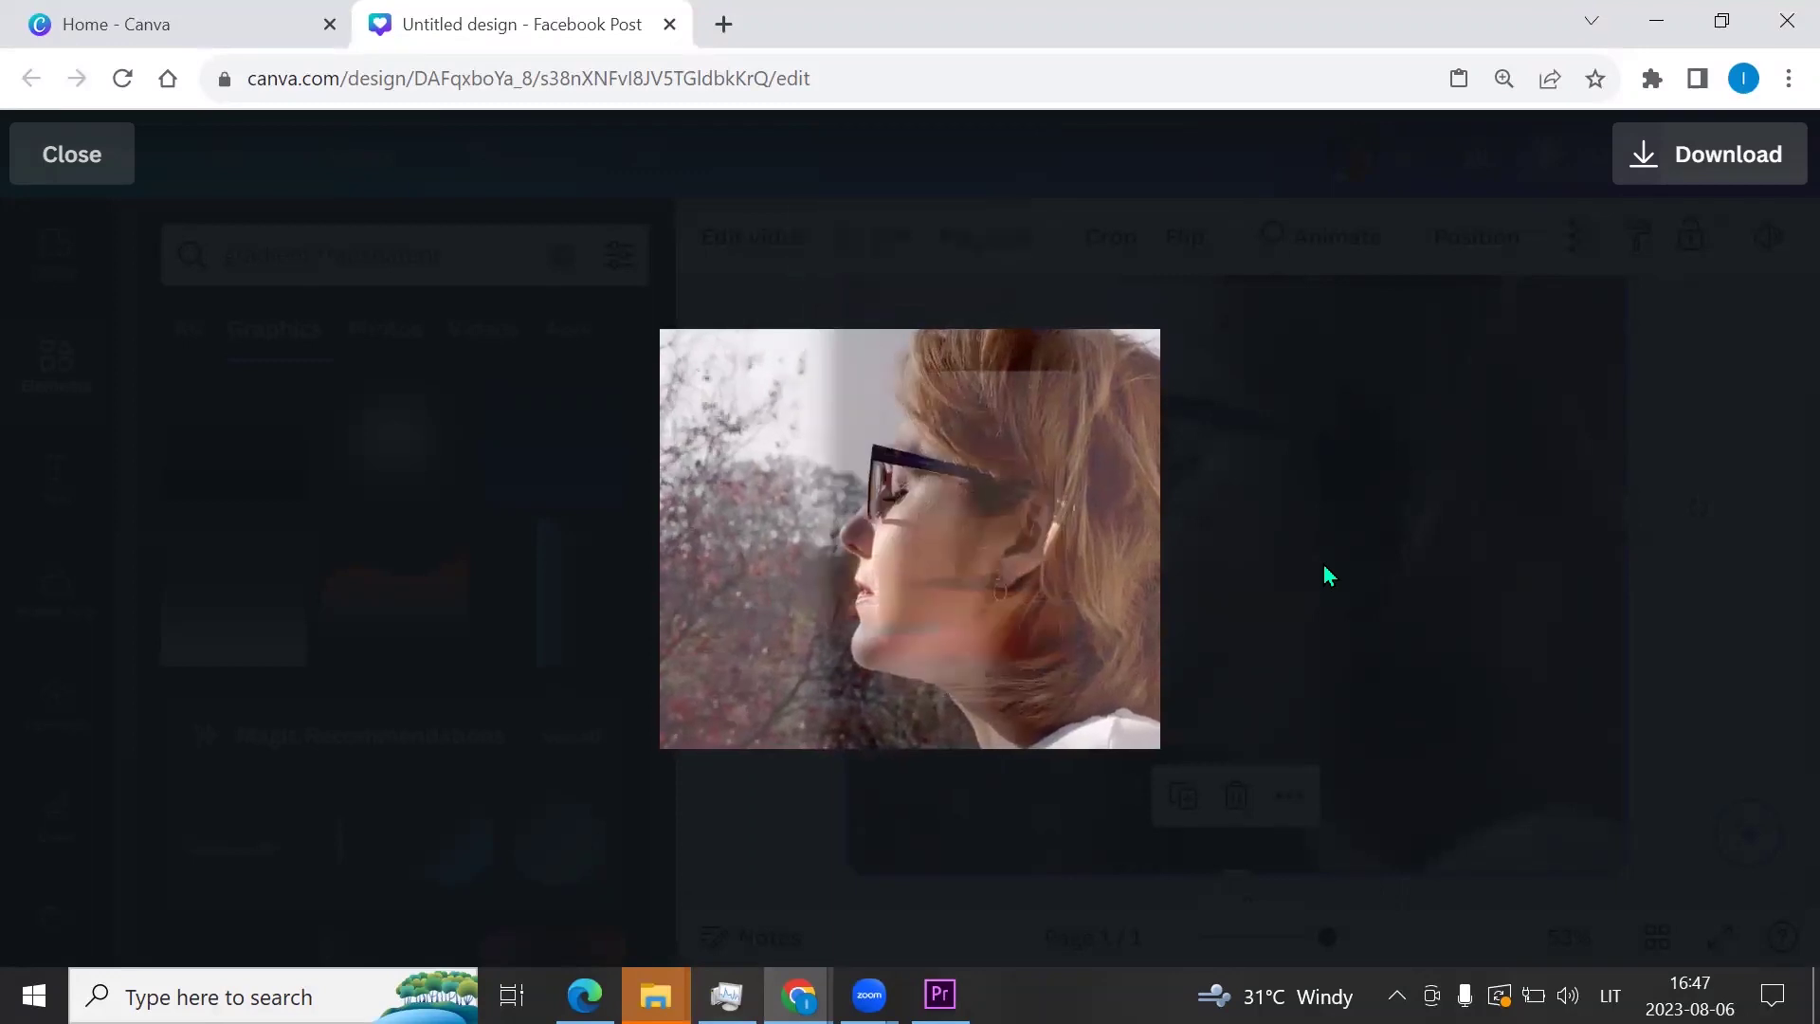
left_click(84, 169)
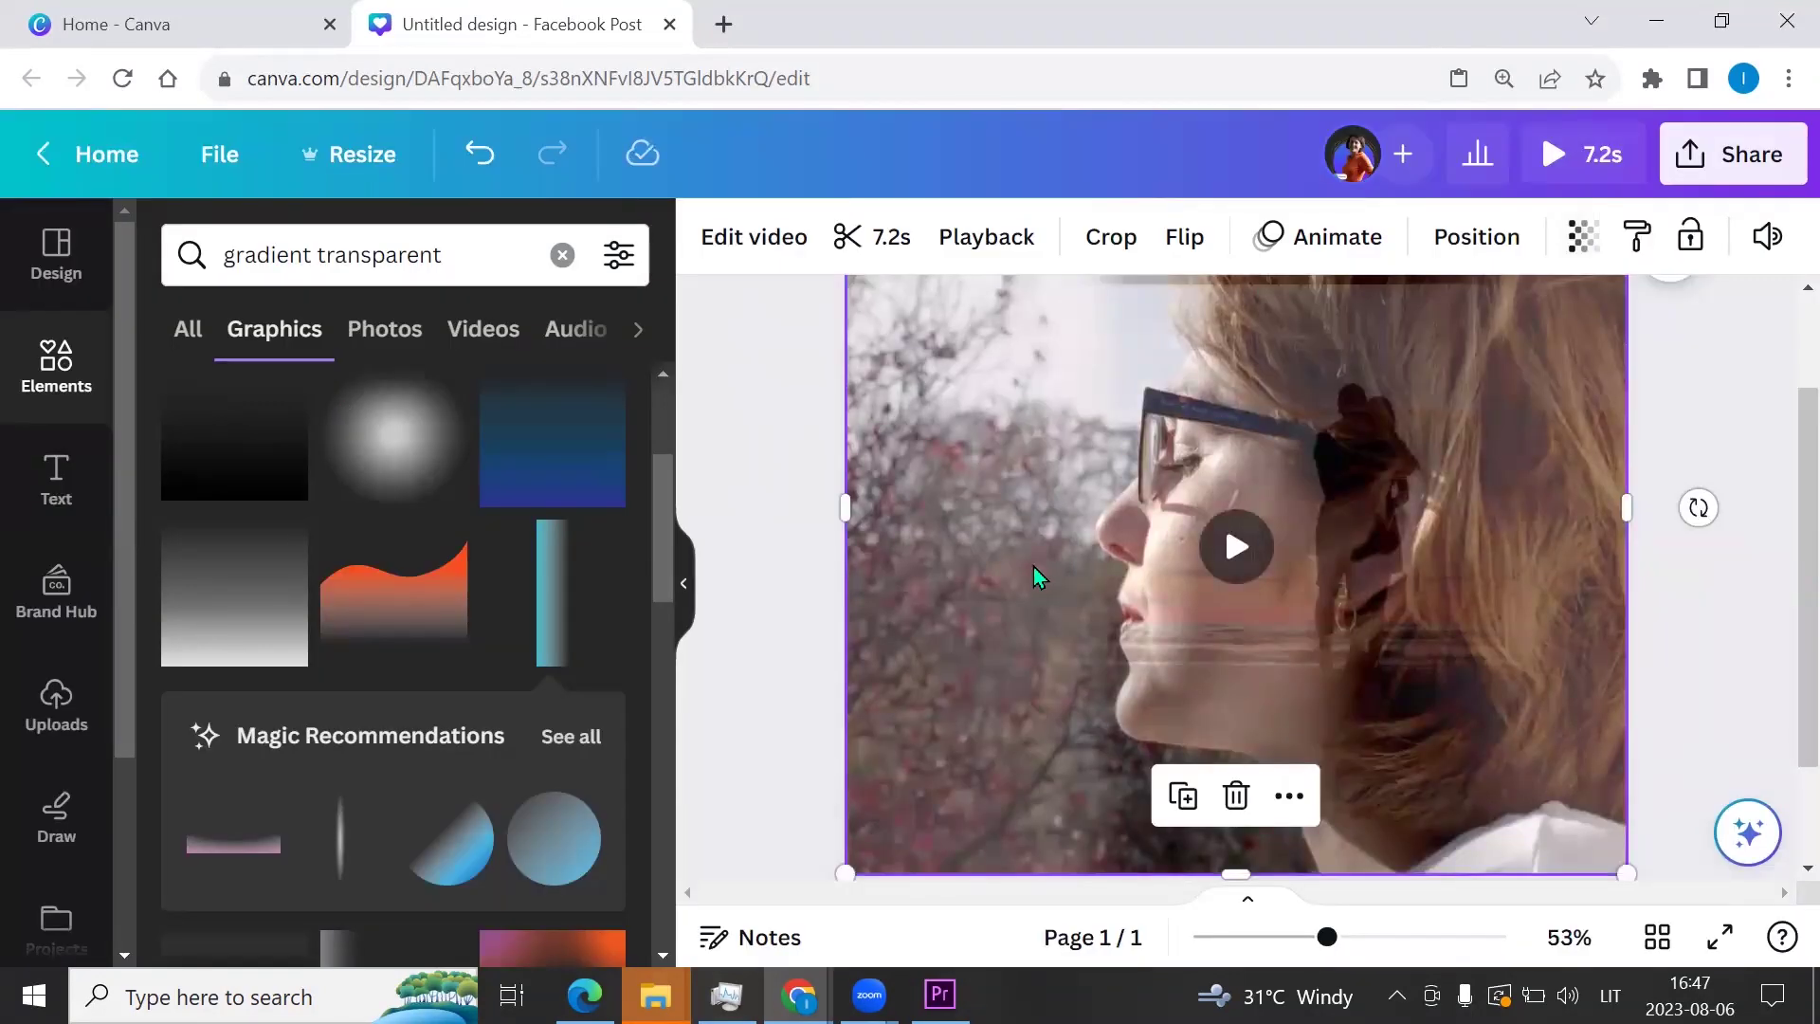
- Narrow the woman video from its left side and shift the selected white gradient strips right
left_click_drag(846, 509, 1280, 521)
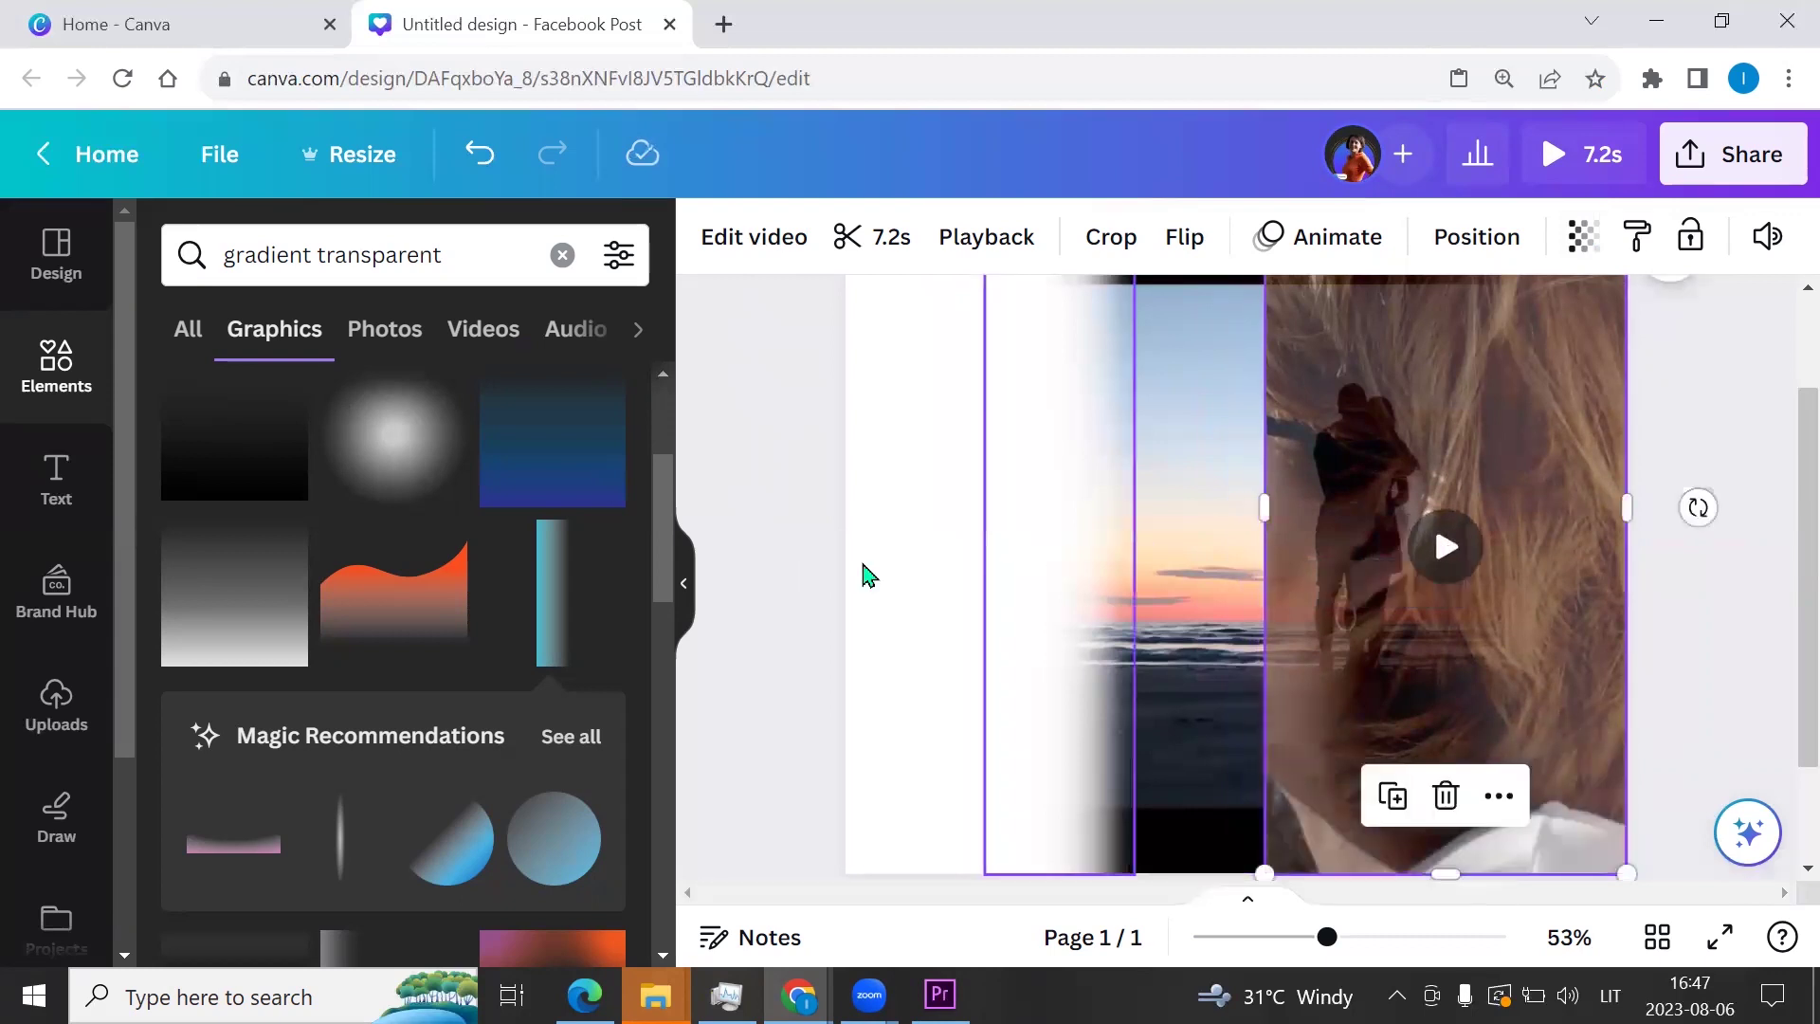
left_click_drag(801, 549, 1040, 580)
left_click_drag(772, 488, 1149, 532)
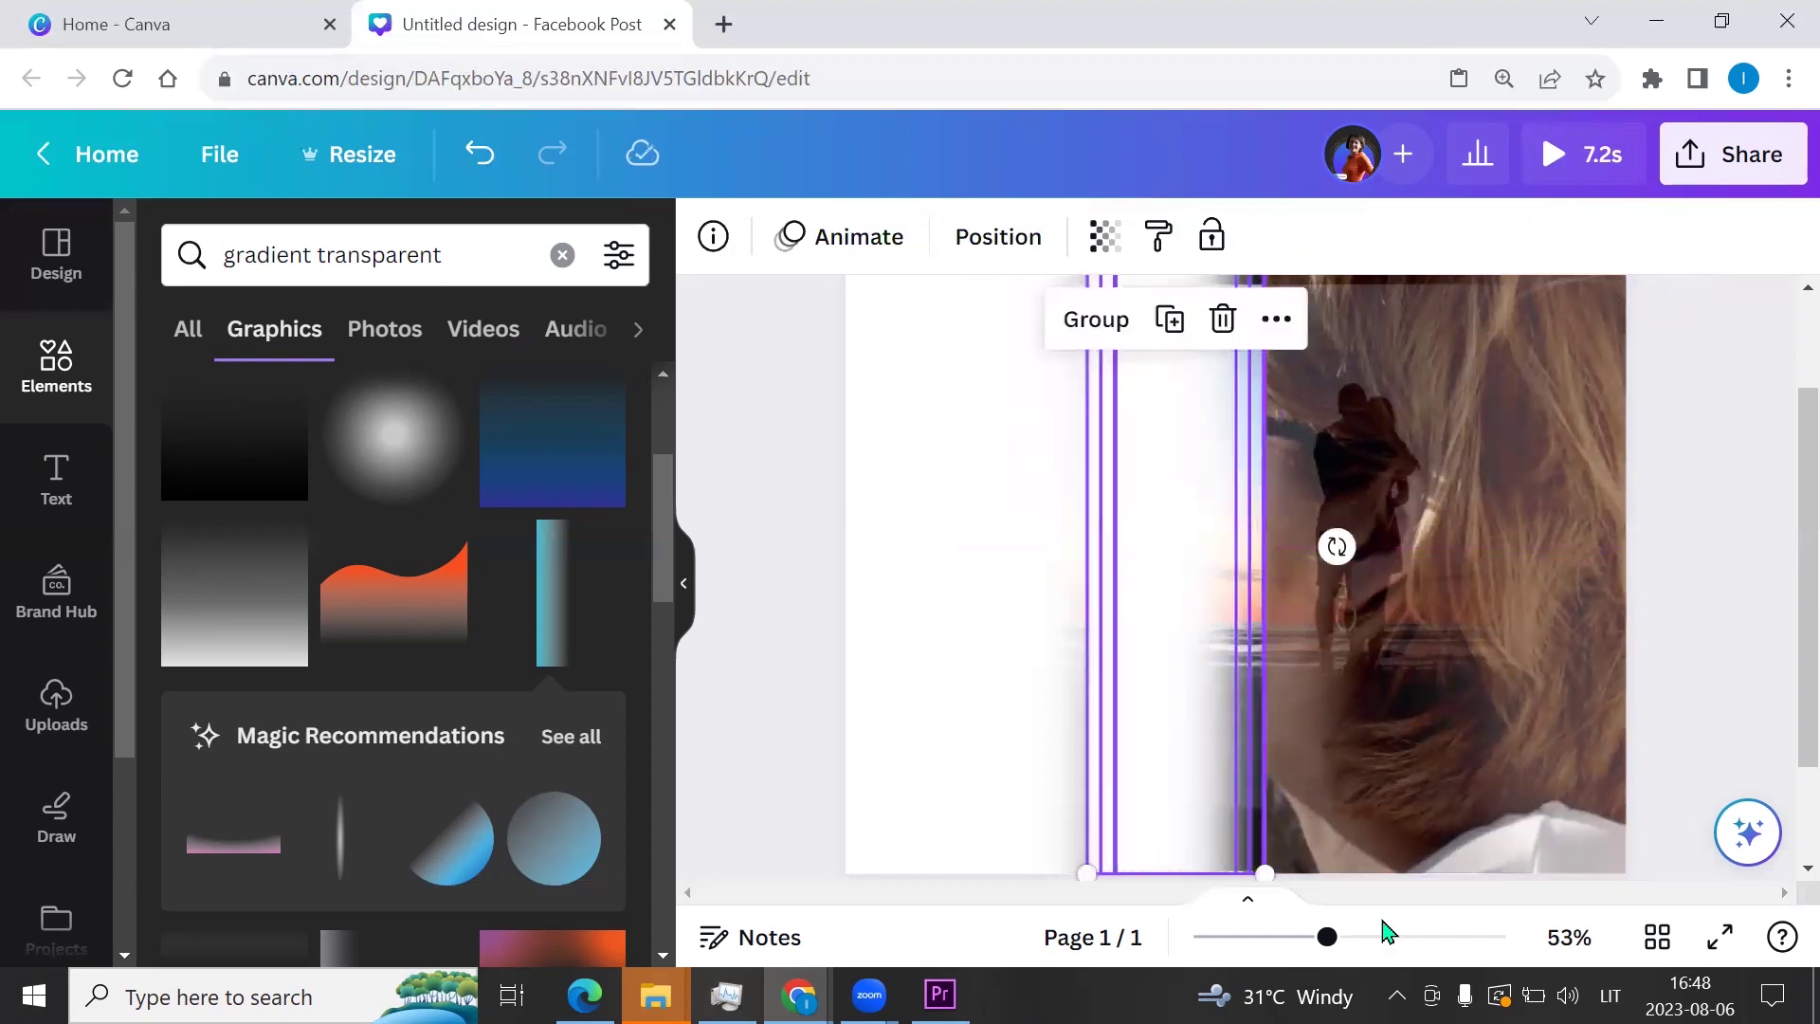
scroll(1186, 593, "down", 5)
left_click_drag(1186, 593, 1198, 581)
- Move the white gradient image left, trim the woman video slightly, and open its Position options
left_click(1268, 638)
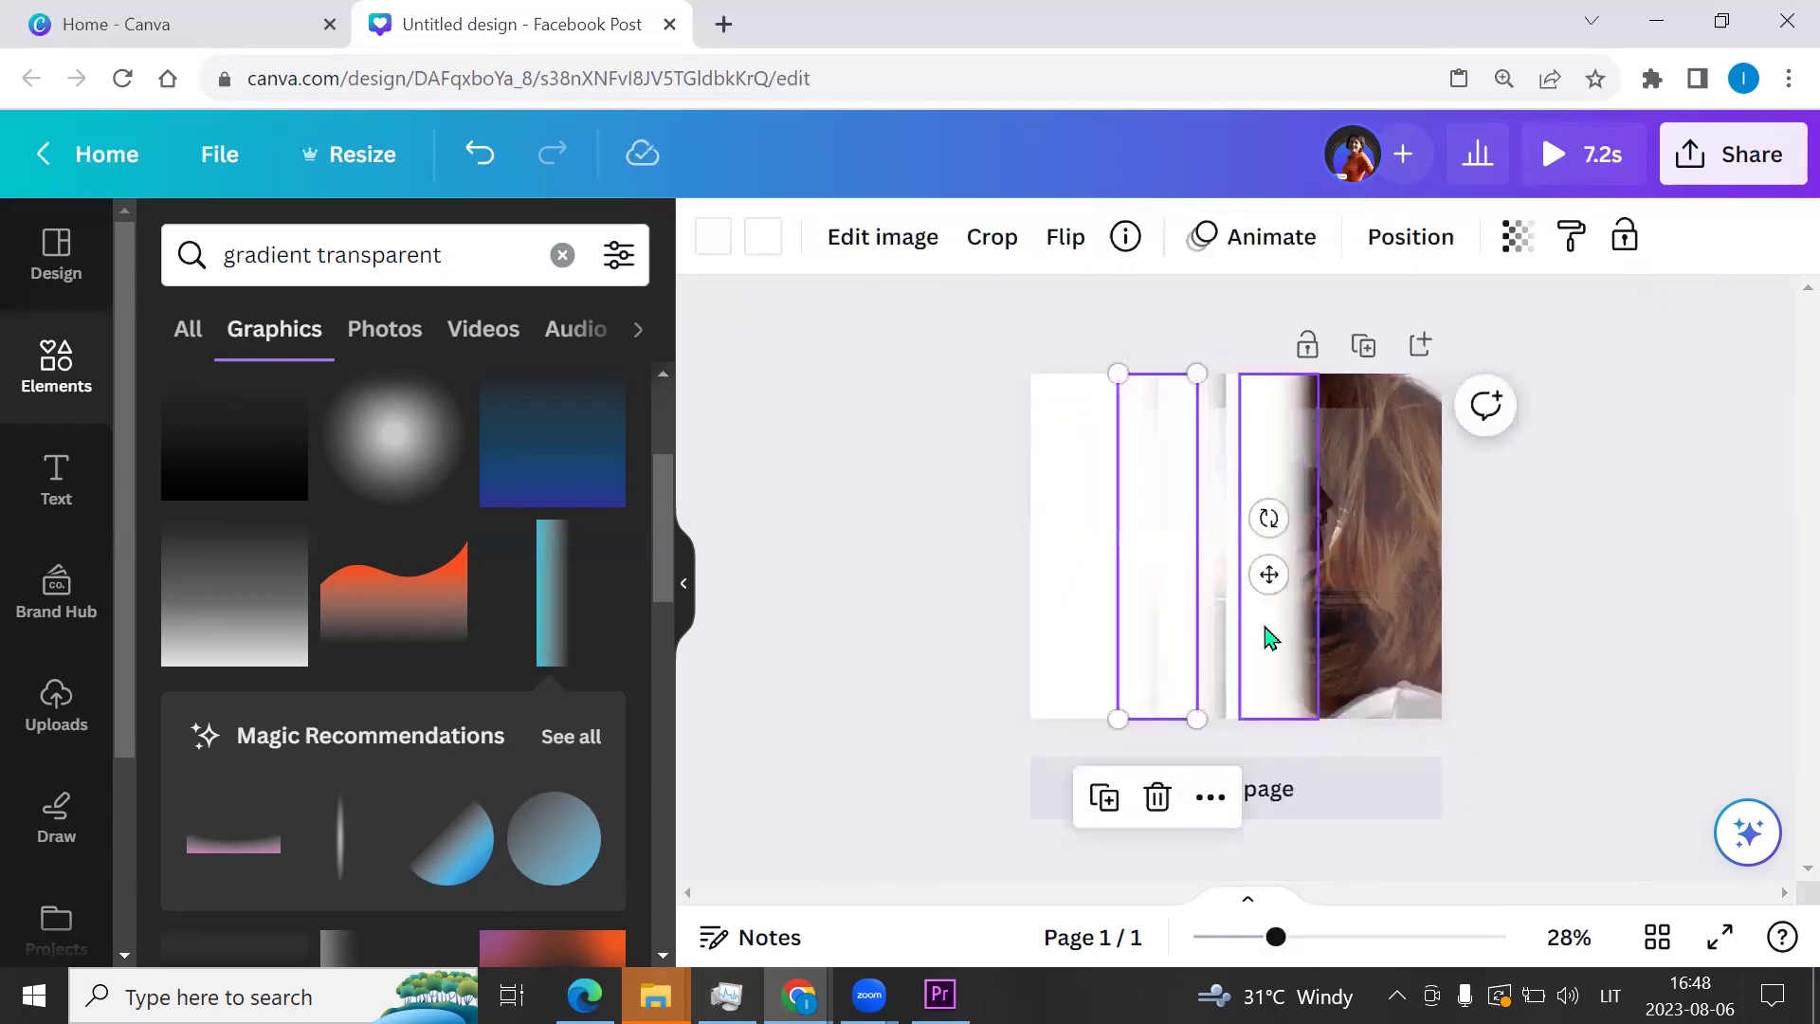
left_click_drag(1260, 663, 1169, 674)
left_click(1254, 539)
left_click_drag(1253, 540, 1267, 540)
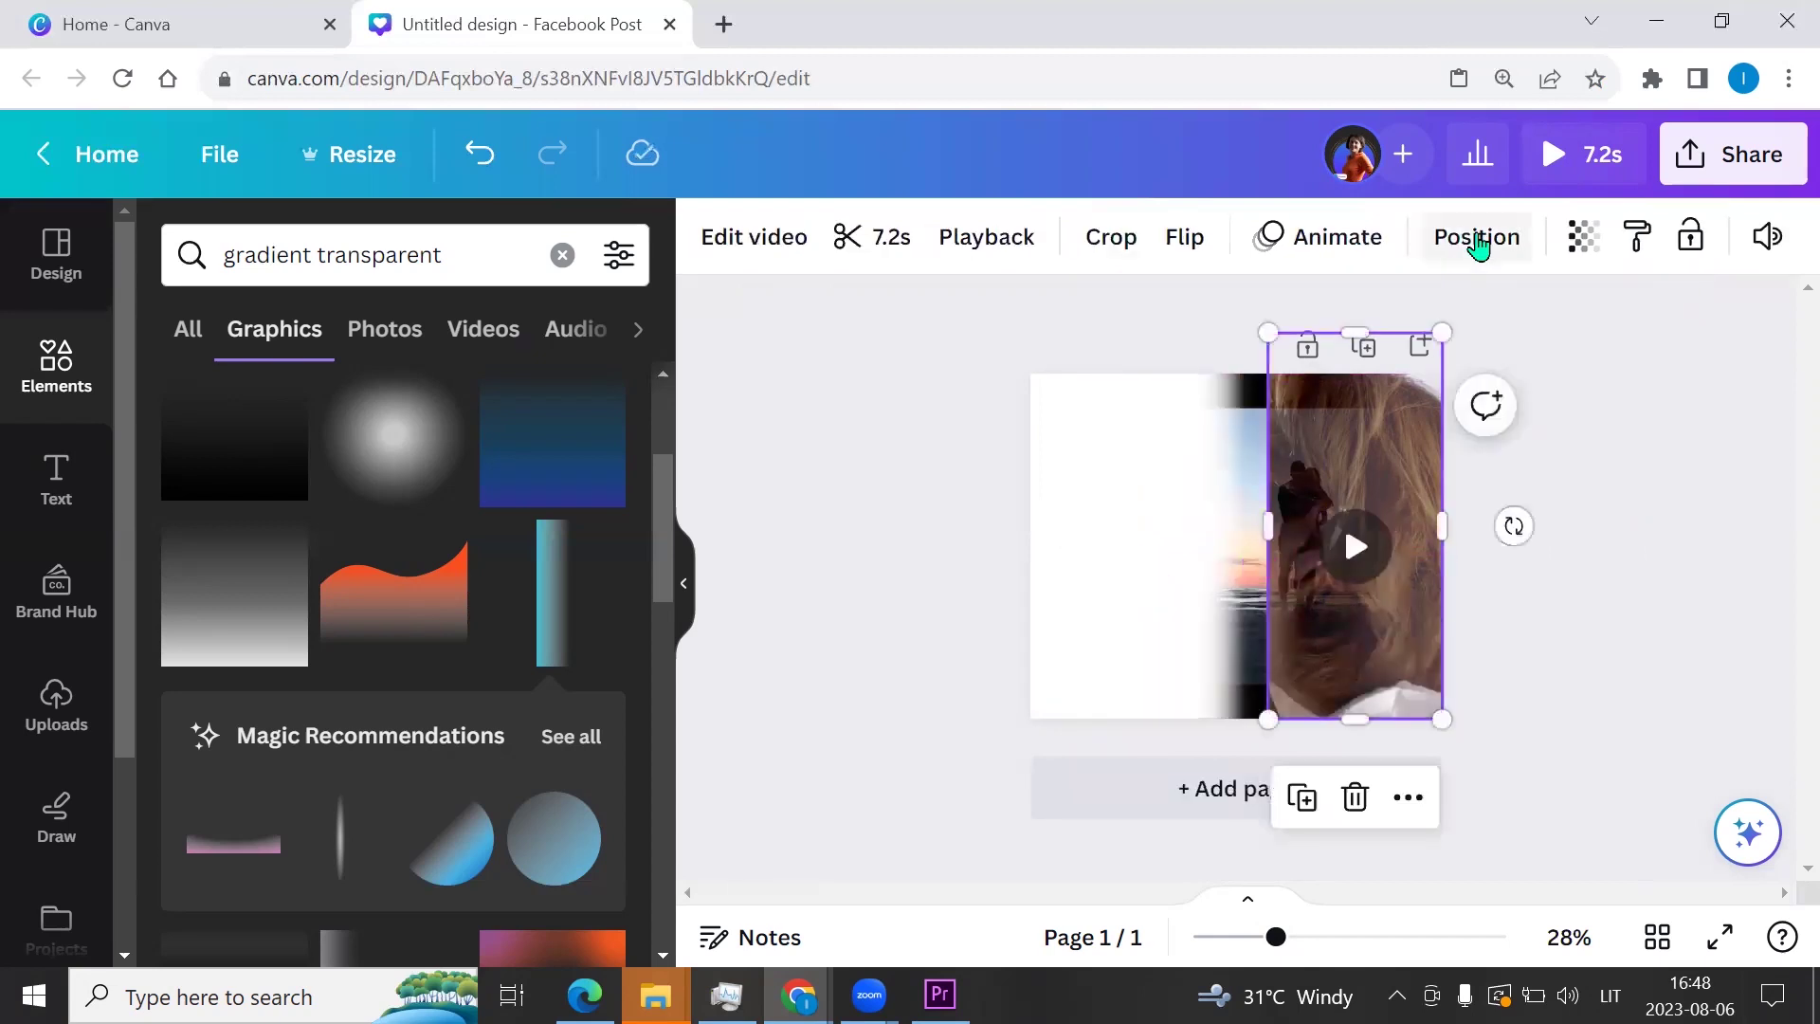
left_click(1477, 244)
- Bring the woman video's layer to the top, widen it to the page's left edge, and preview
left_click(530, 240)
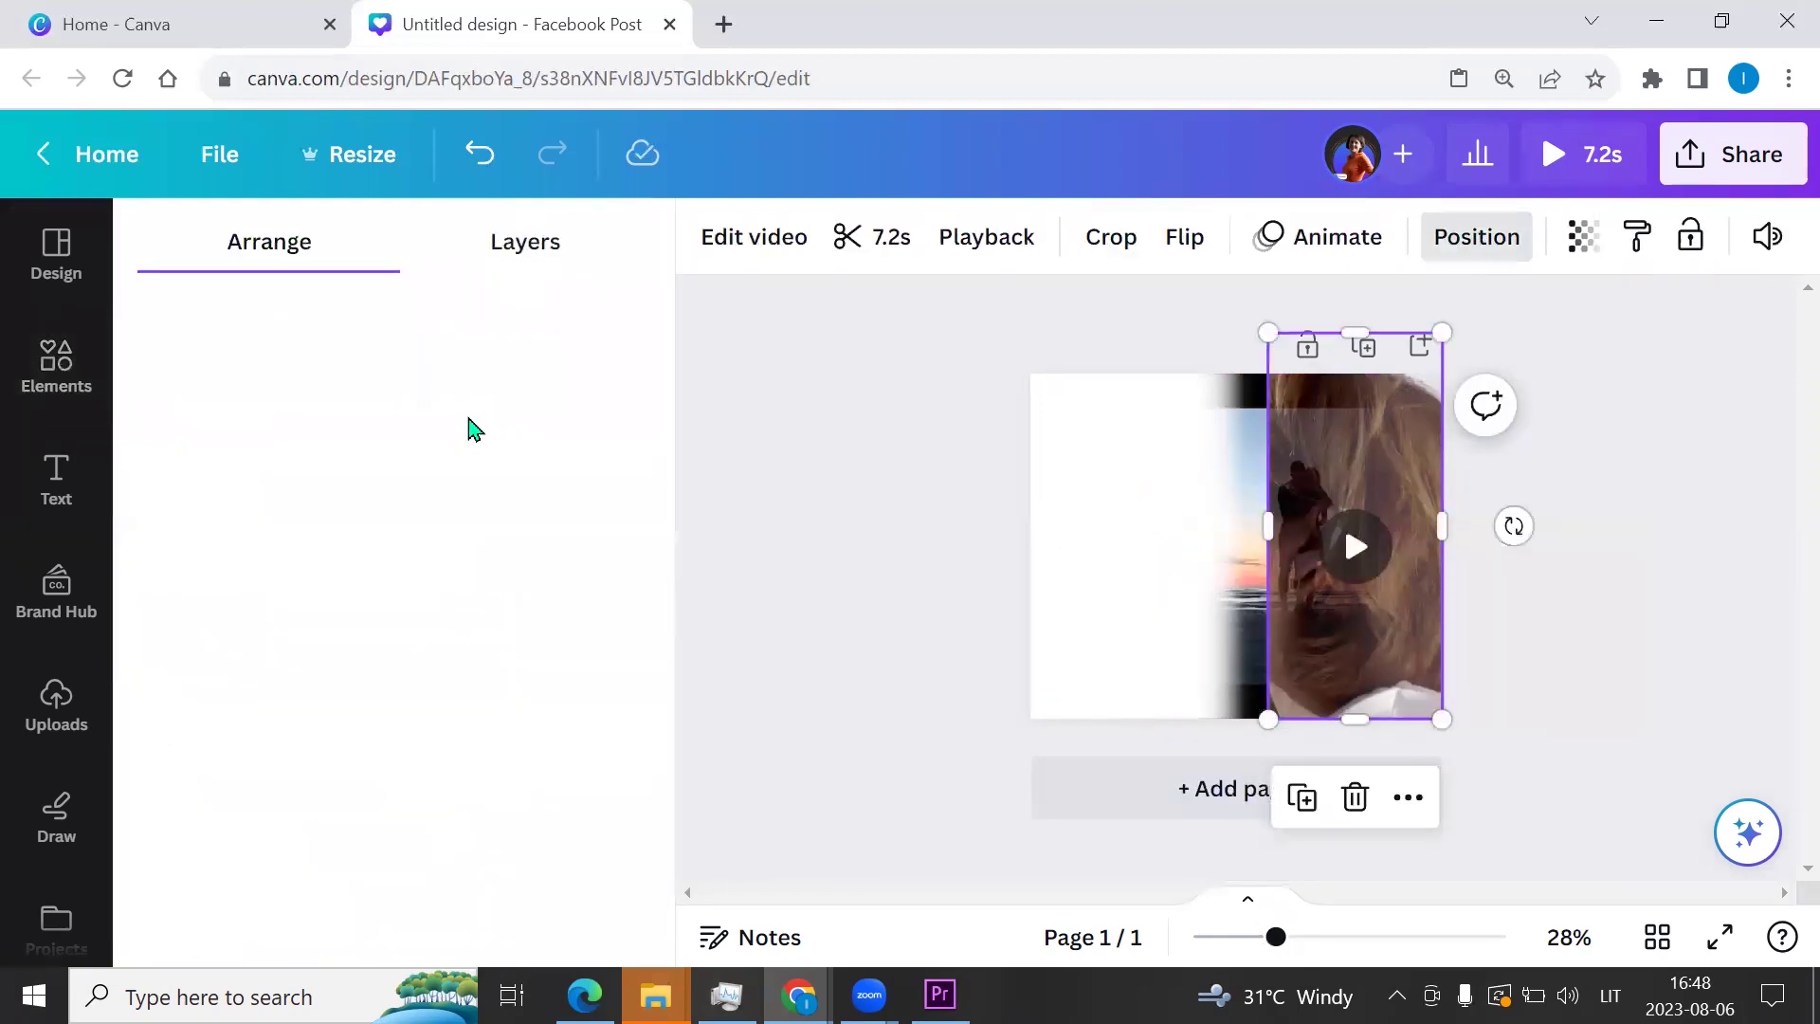
scroll(334, 735, "up", 10)
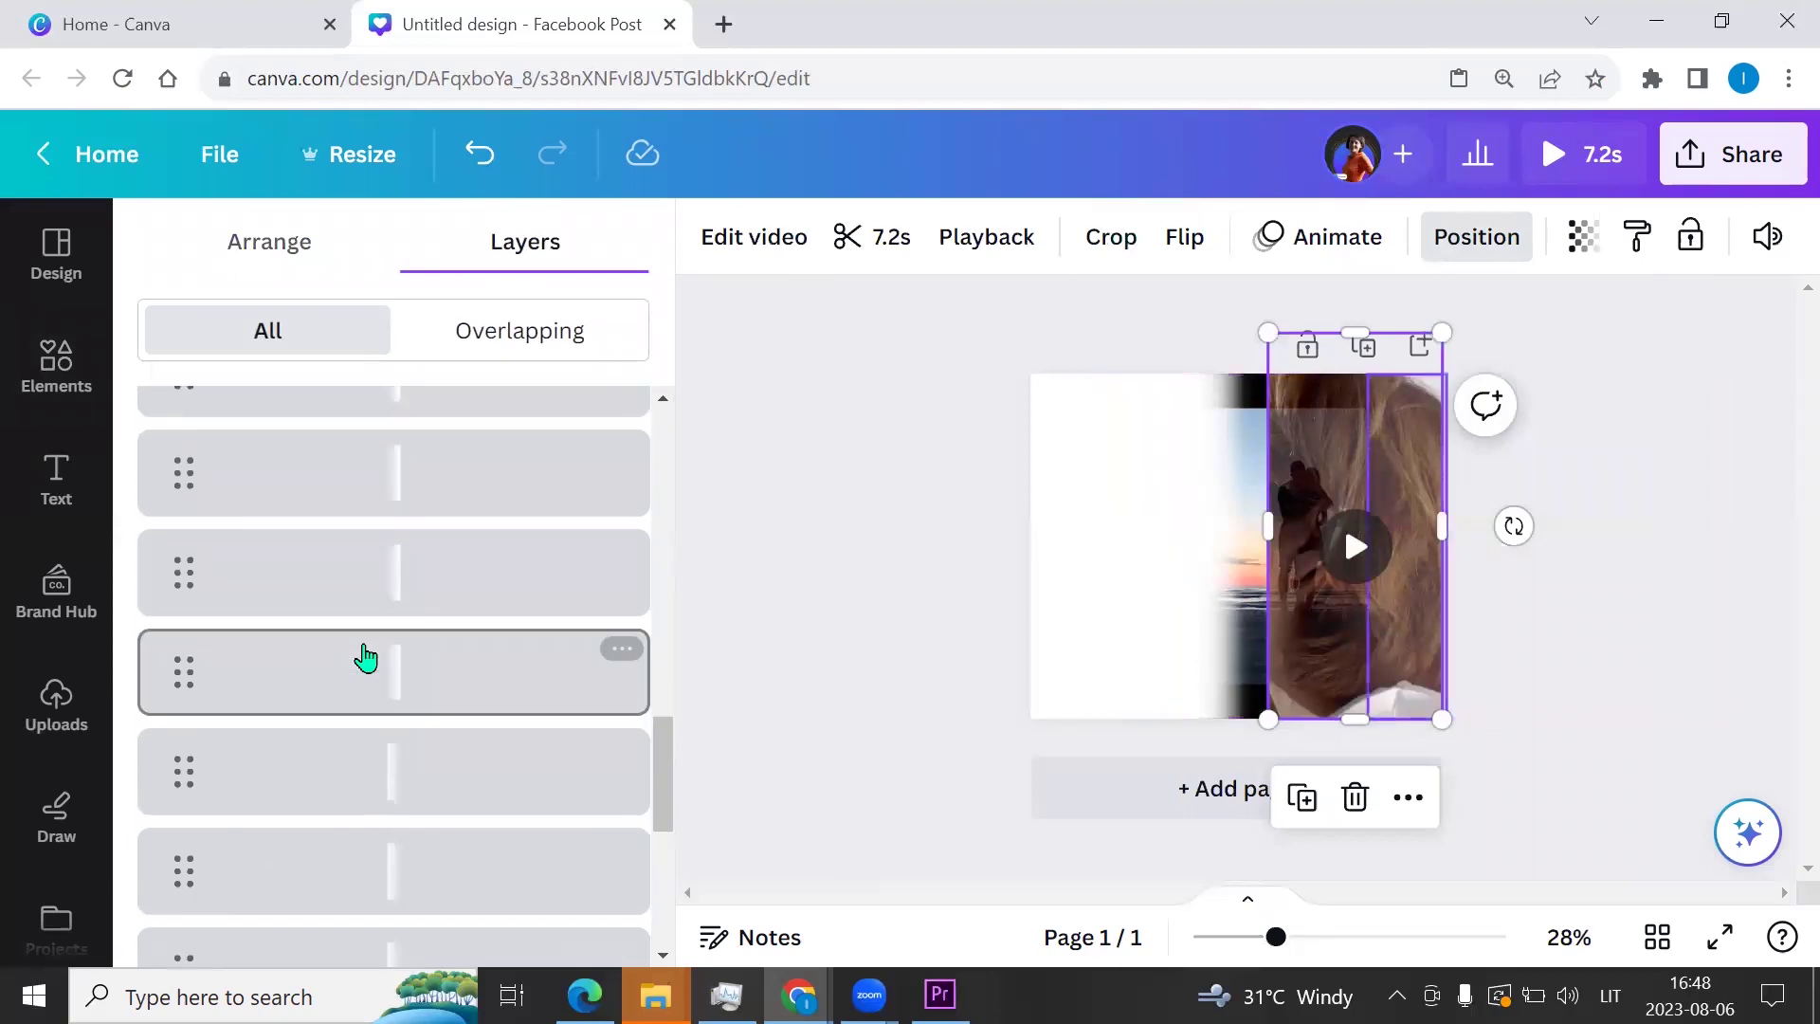
scroll(330, 817, "down", 3)
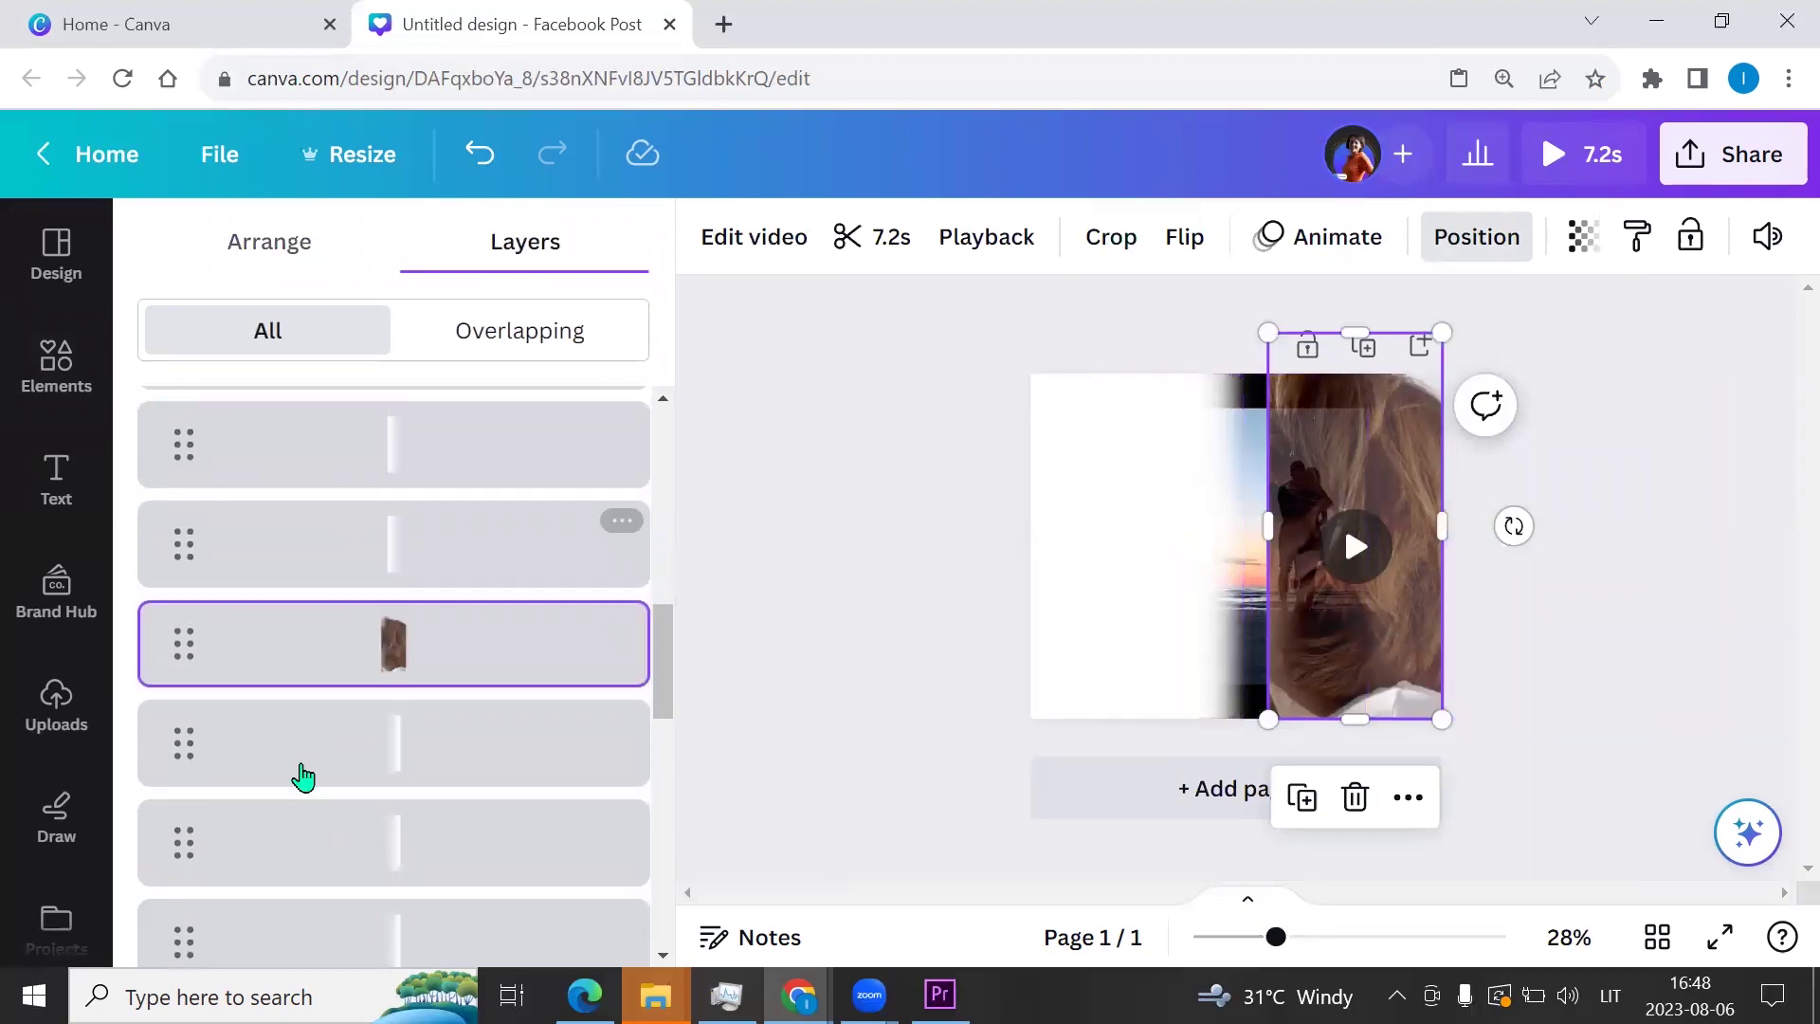
left_click_drag(272, 668, 304, 411)
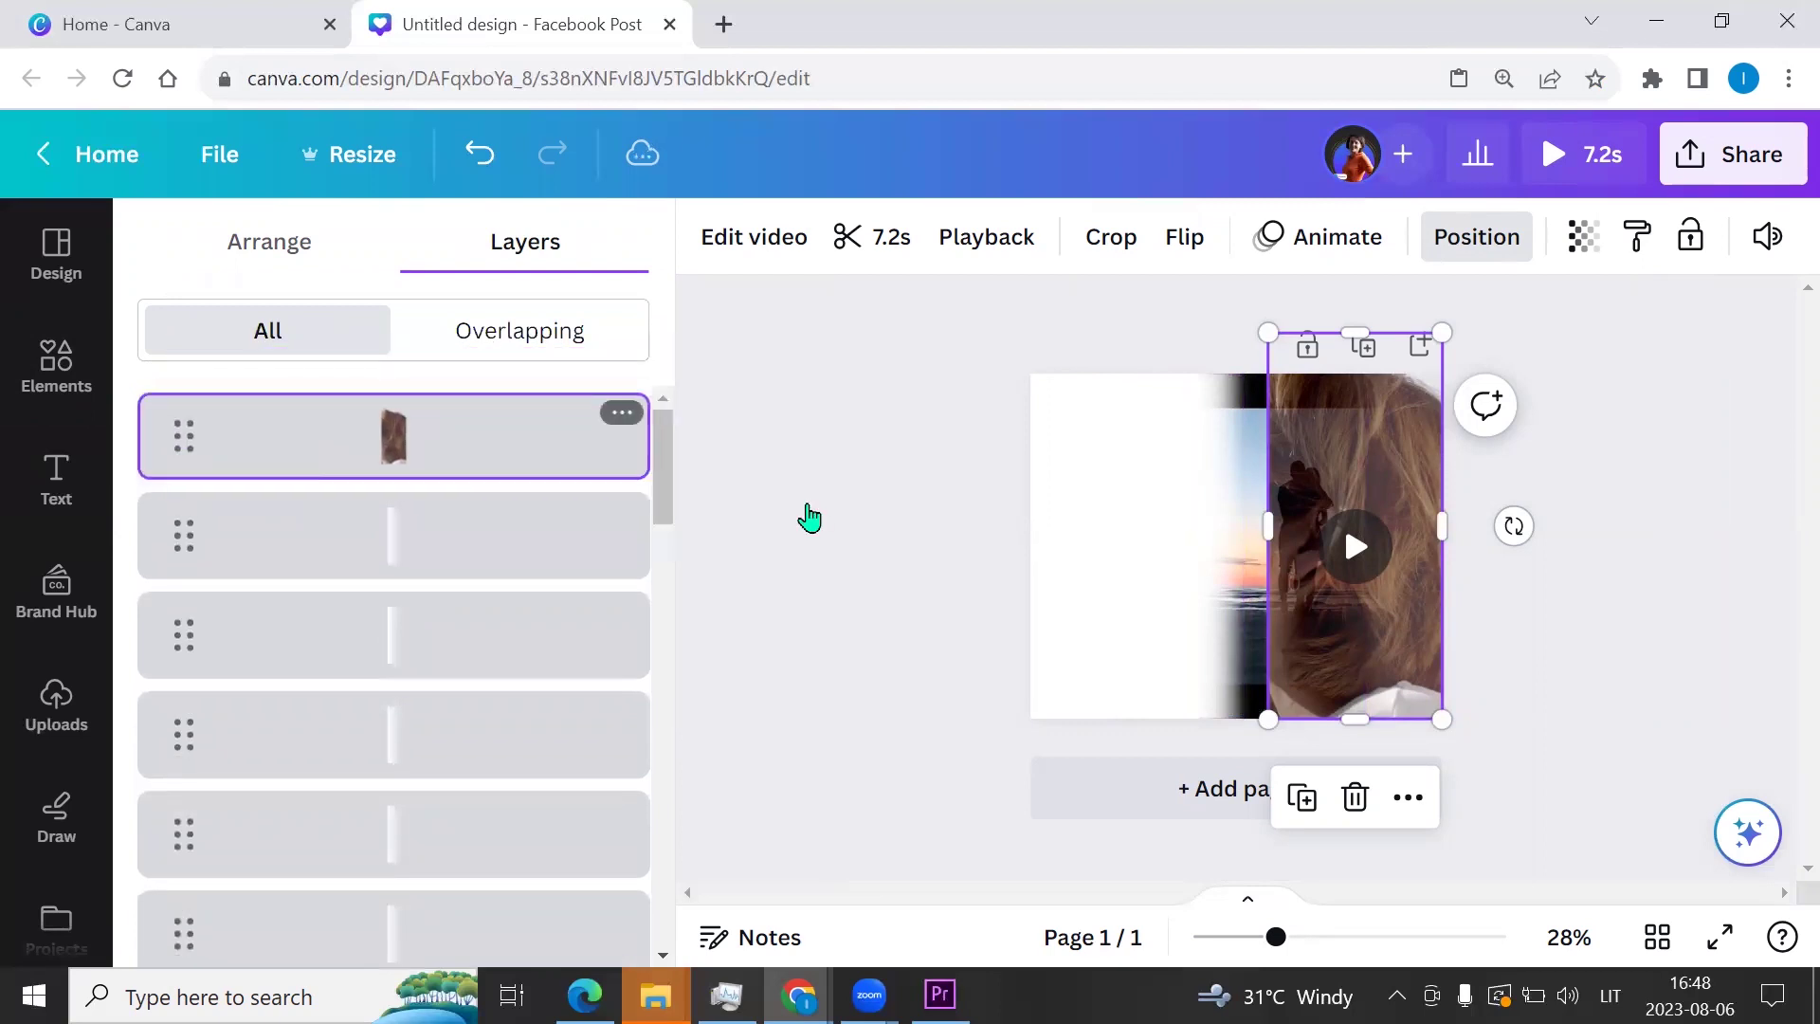
left_click_drag(1134, 548, 1031, 549)
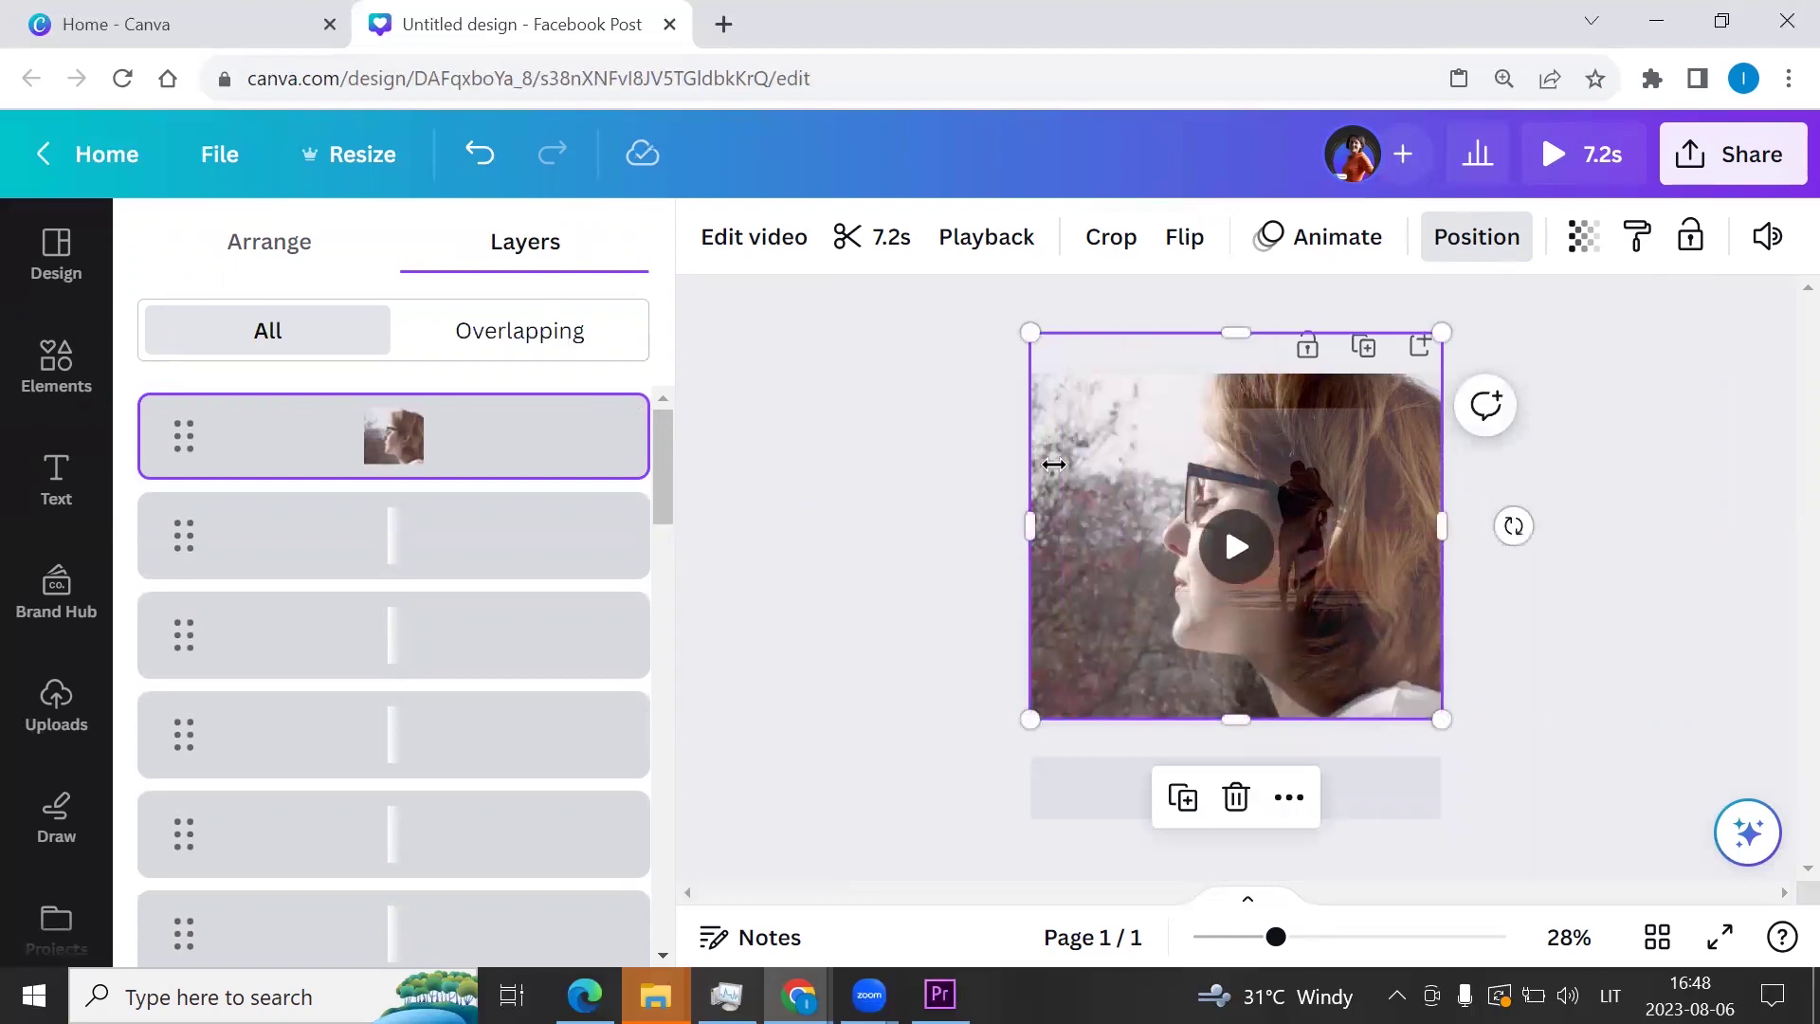
left_click(1580, 158)
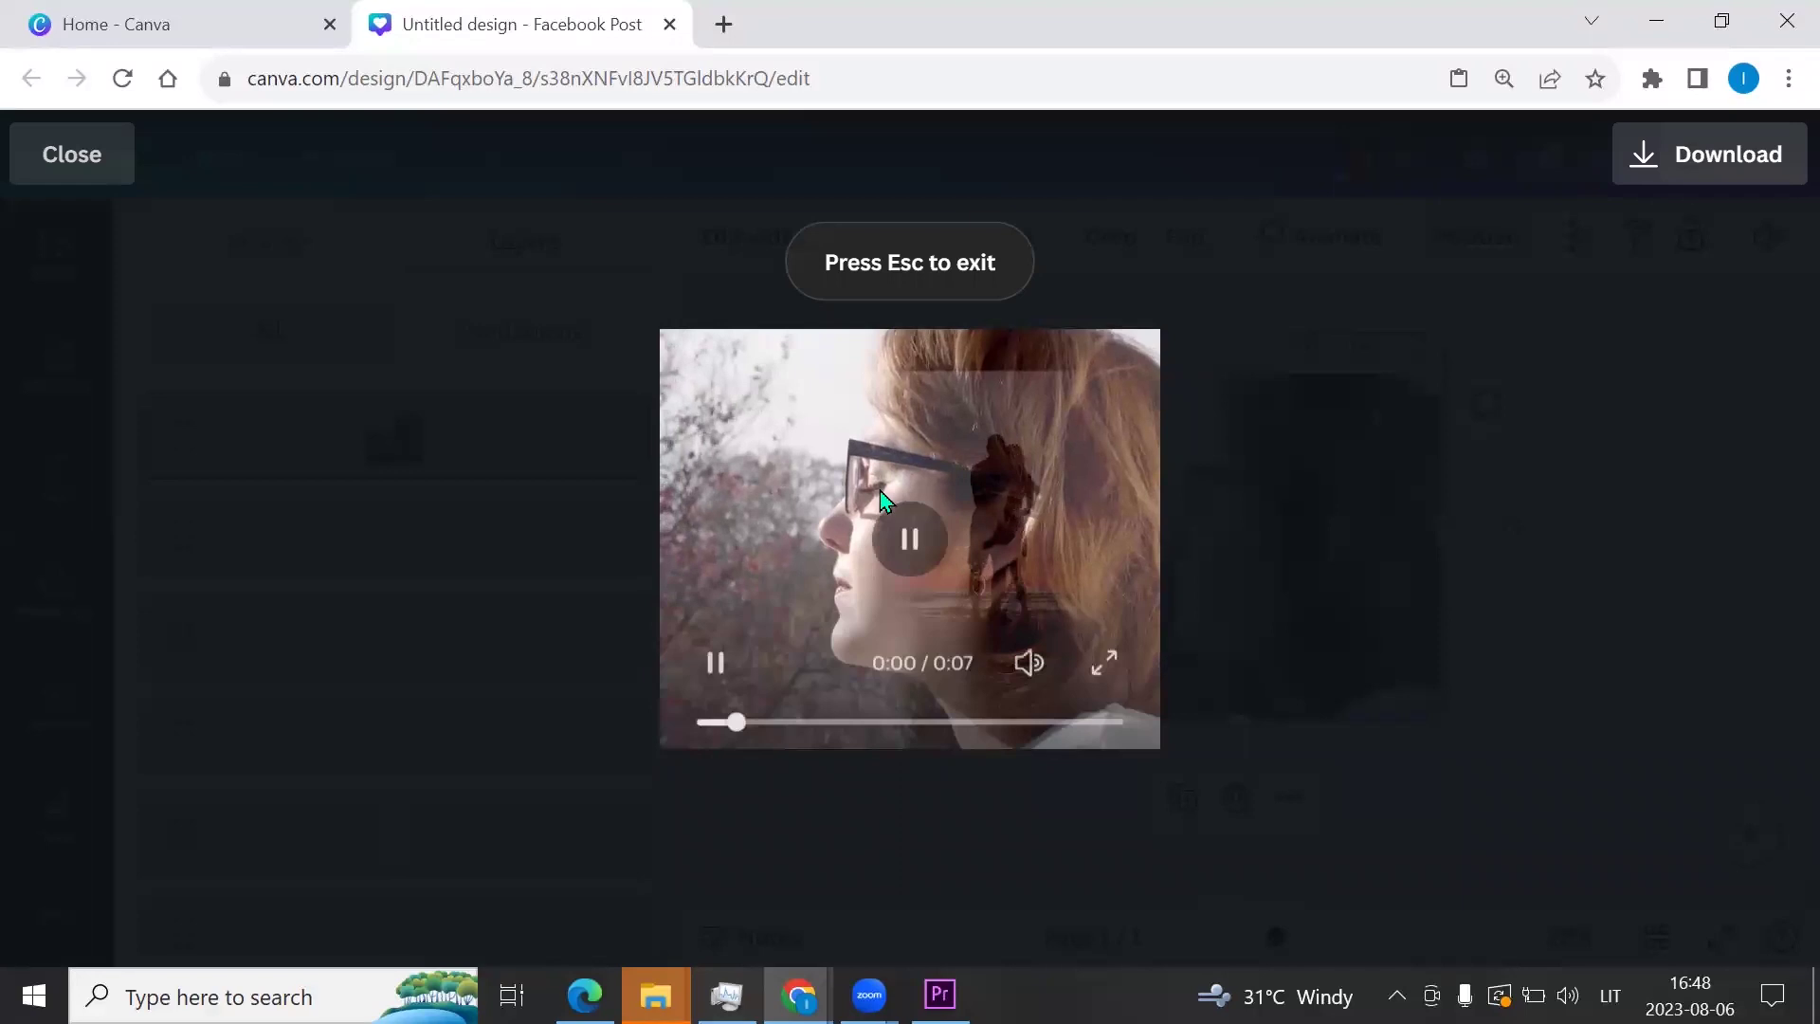
left_click(88, 175)
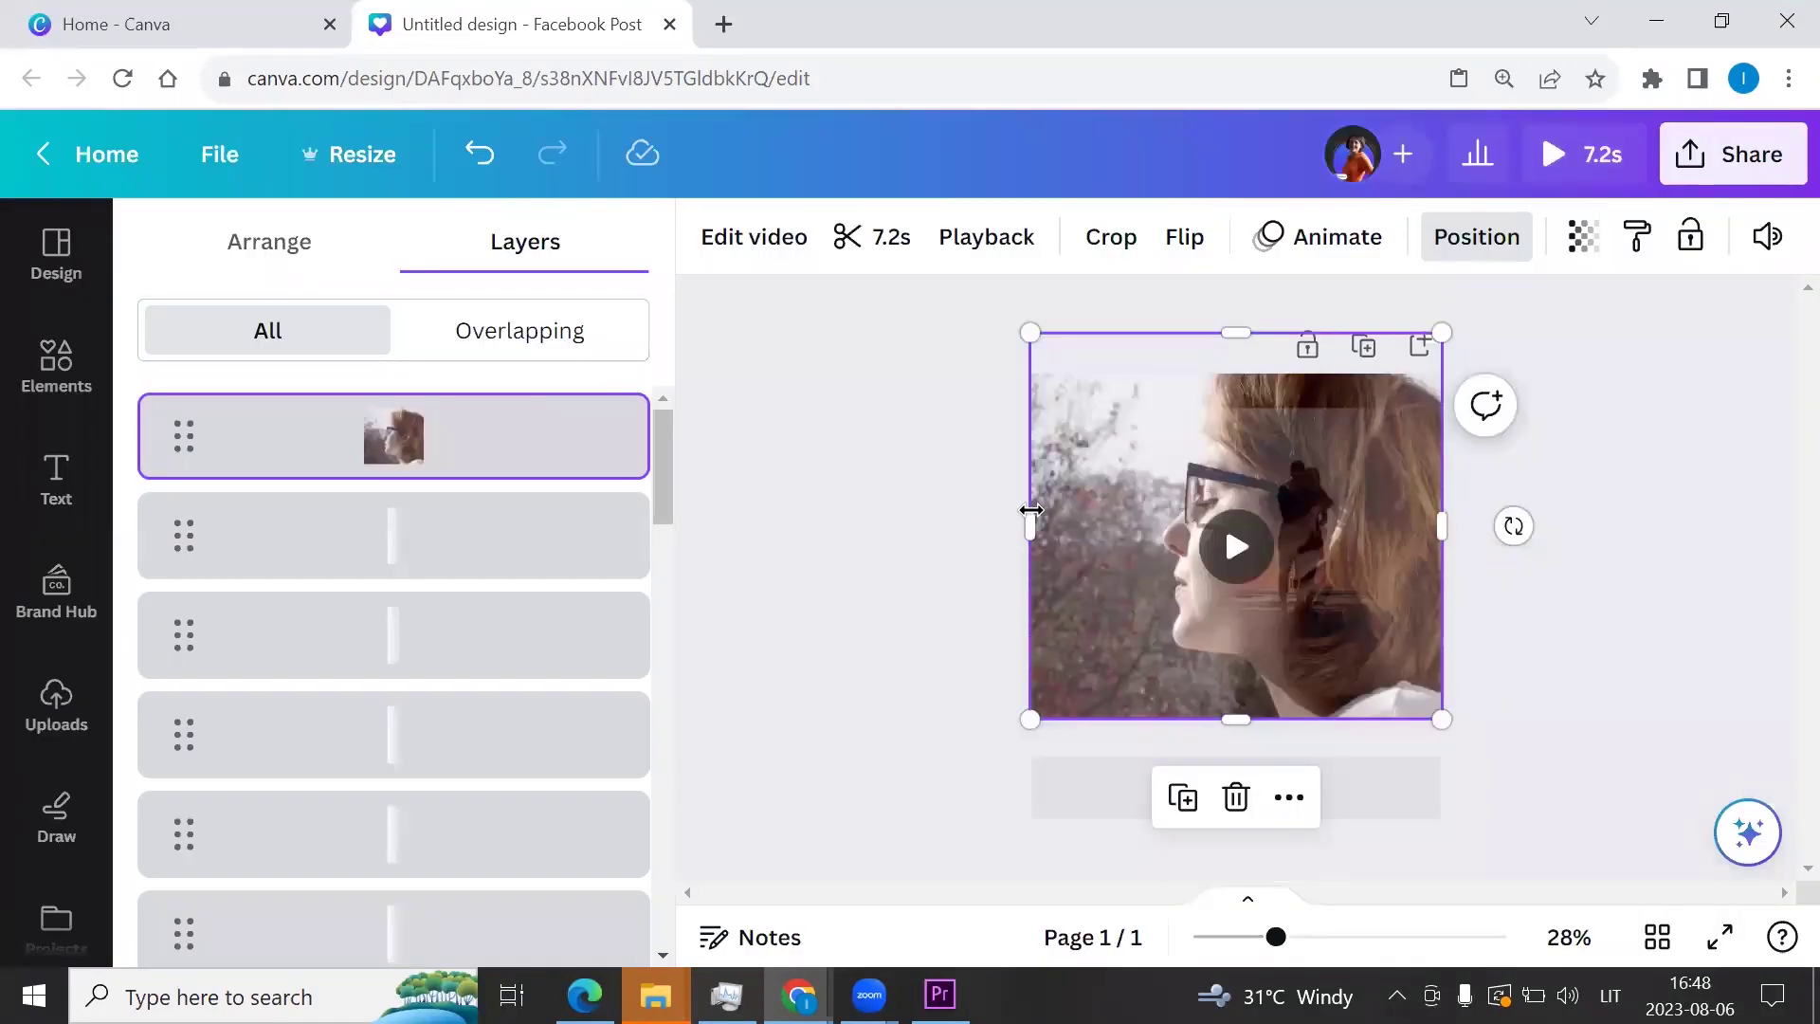
- Reveal the sunset couple video, then enlarge it and shift it to the right
left_click_drag(1445, 528, 1150, 524)
left_click(1322, 493)
left_click_drag(1322, 493, 1308, 615)
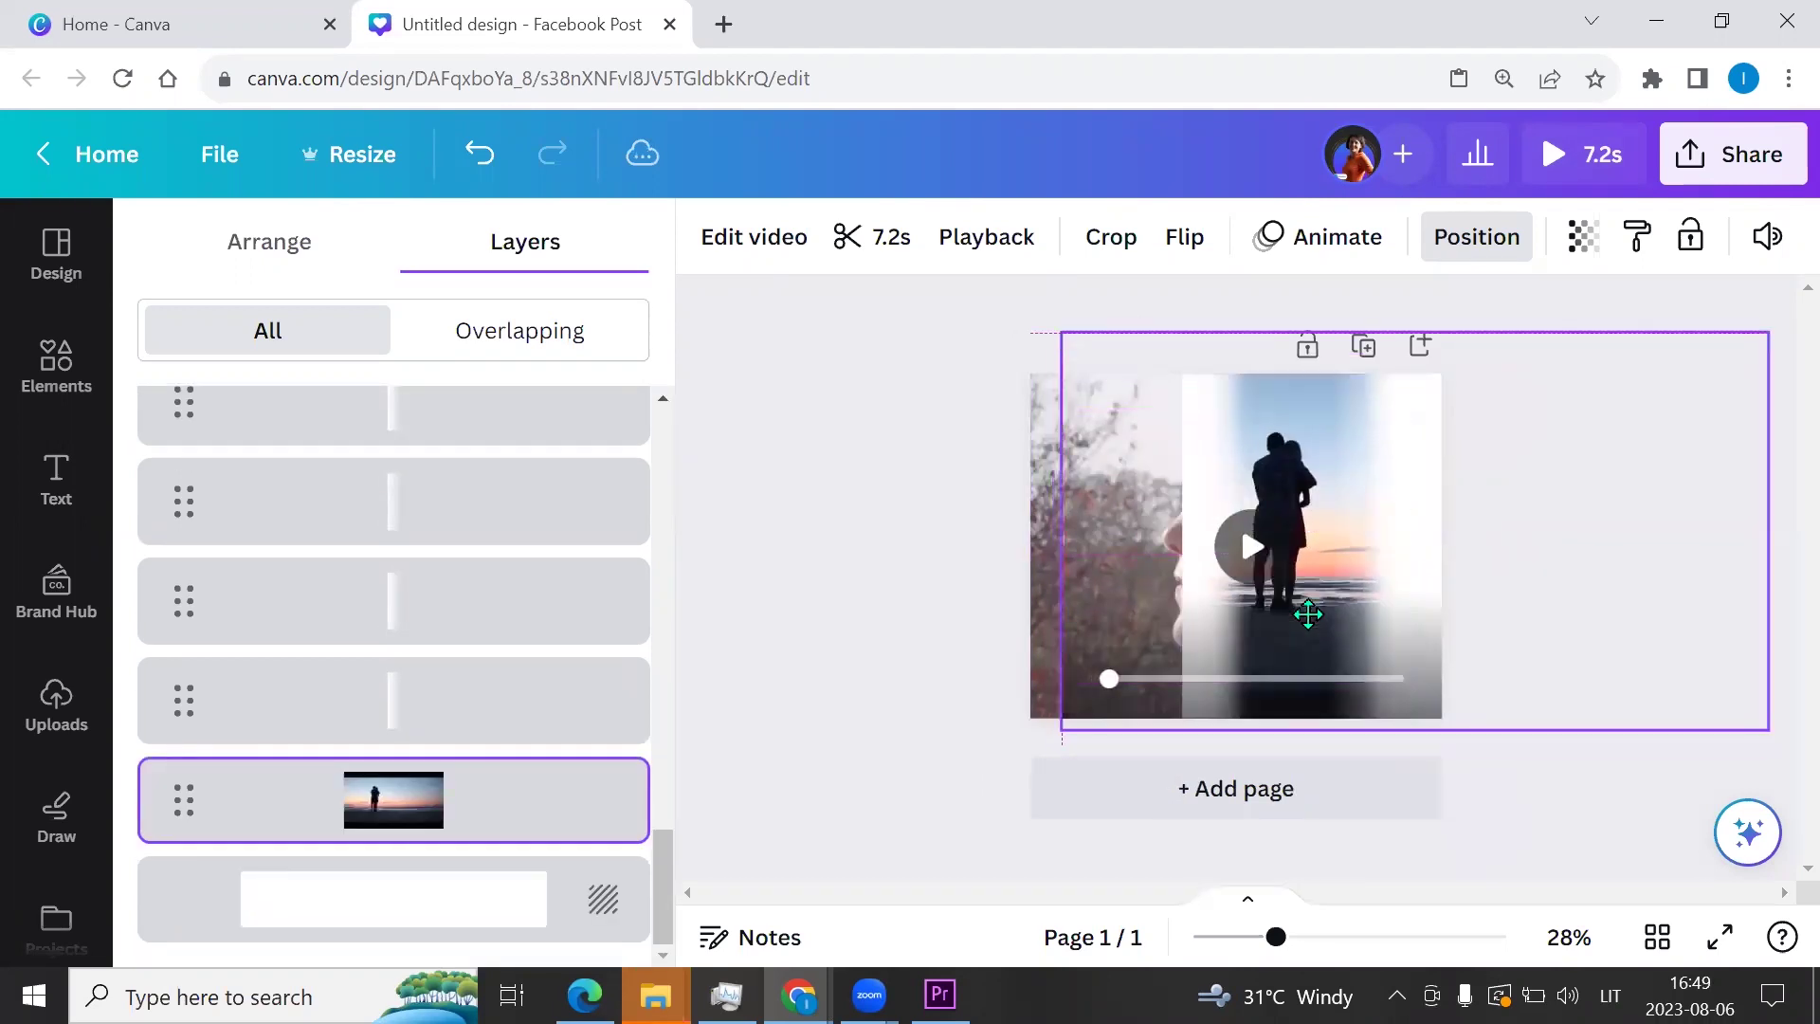
left_click_drag(1064, 731, 999, 766)
left_click_drag(1304, 596, 1371, 590)
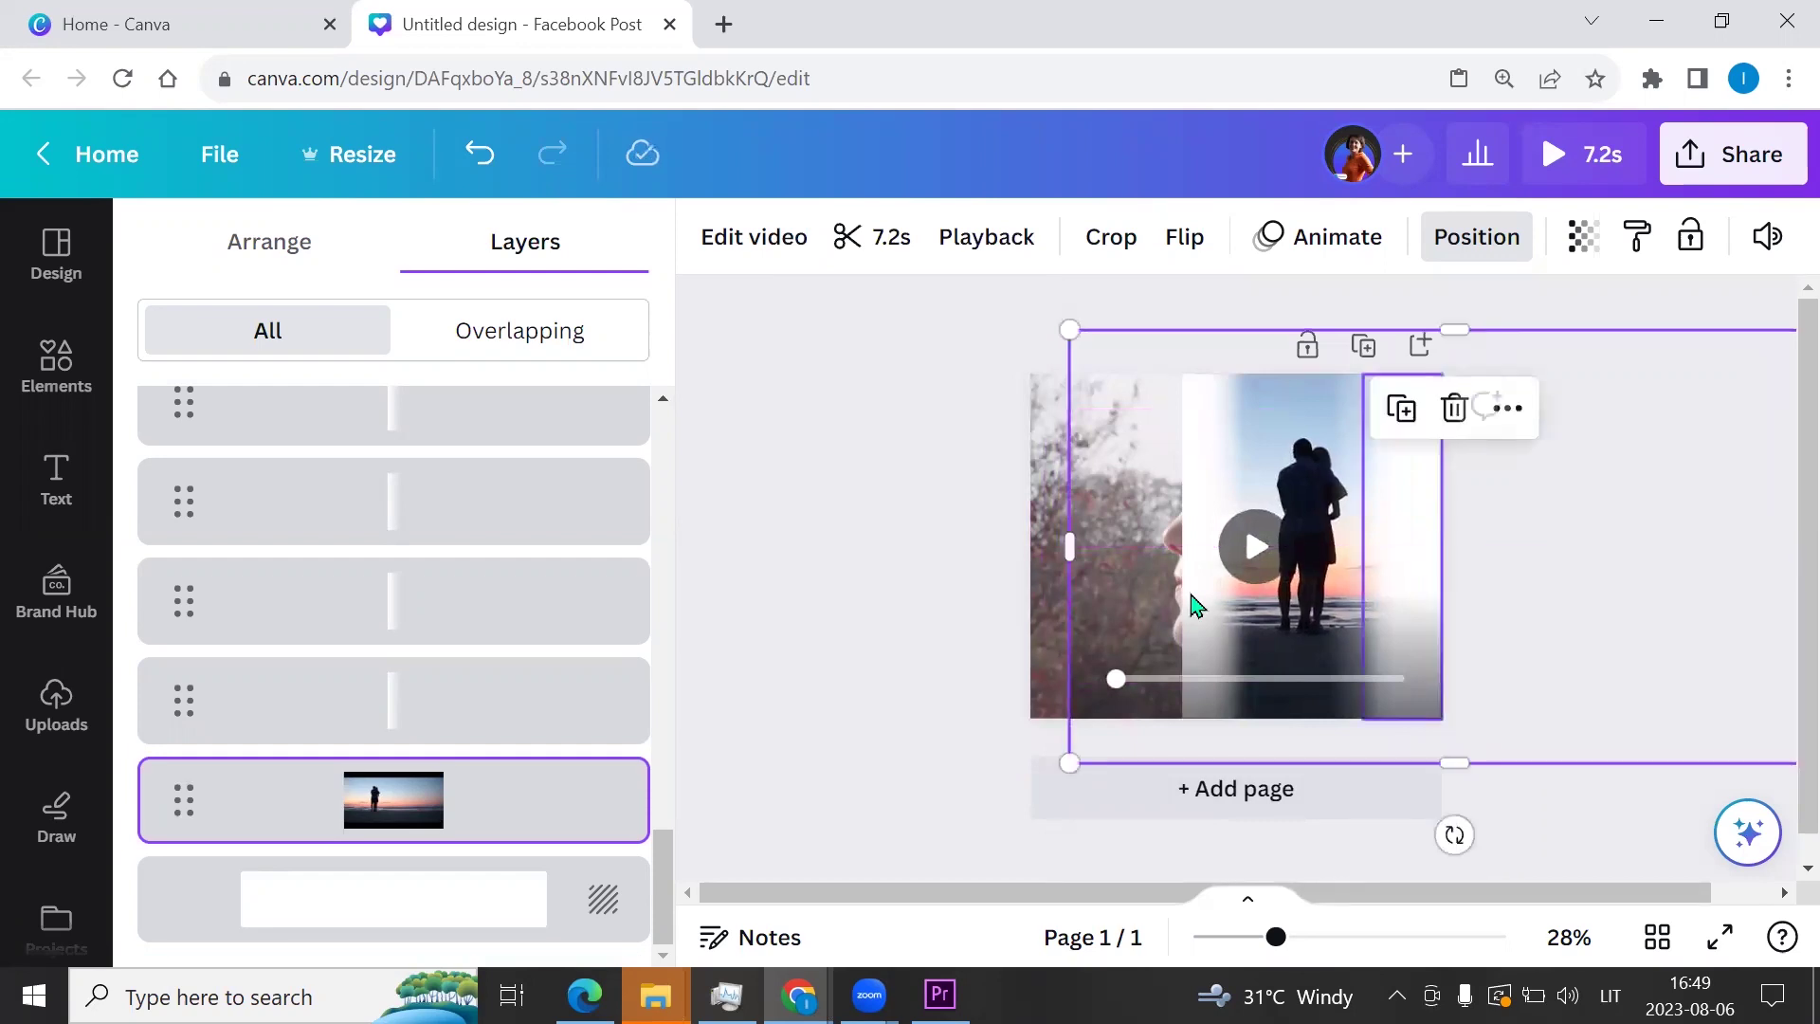
- Widen the woman video back over the couple video and preview the blend full screen
left_click(1038, 628)
left_click_drag(1182, 526, 1451, 556)
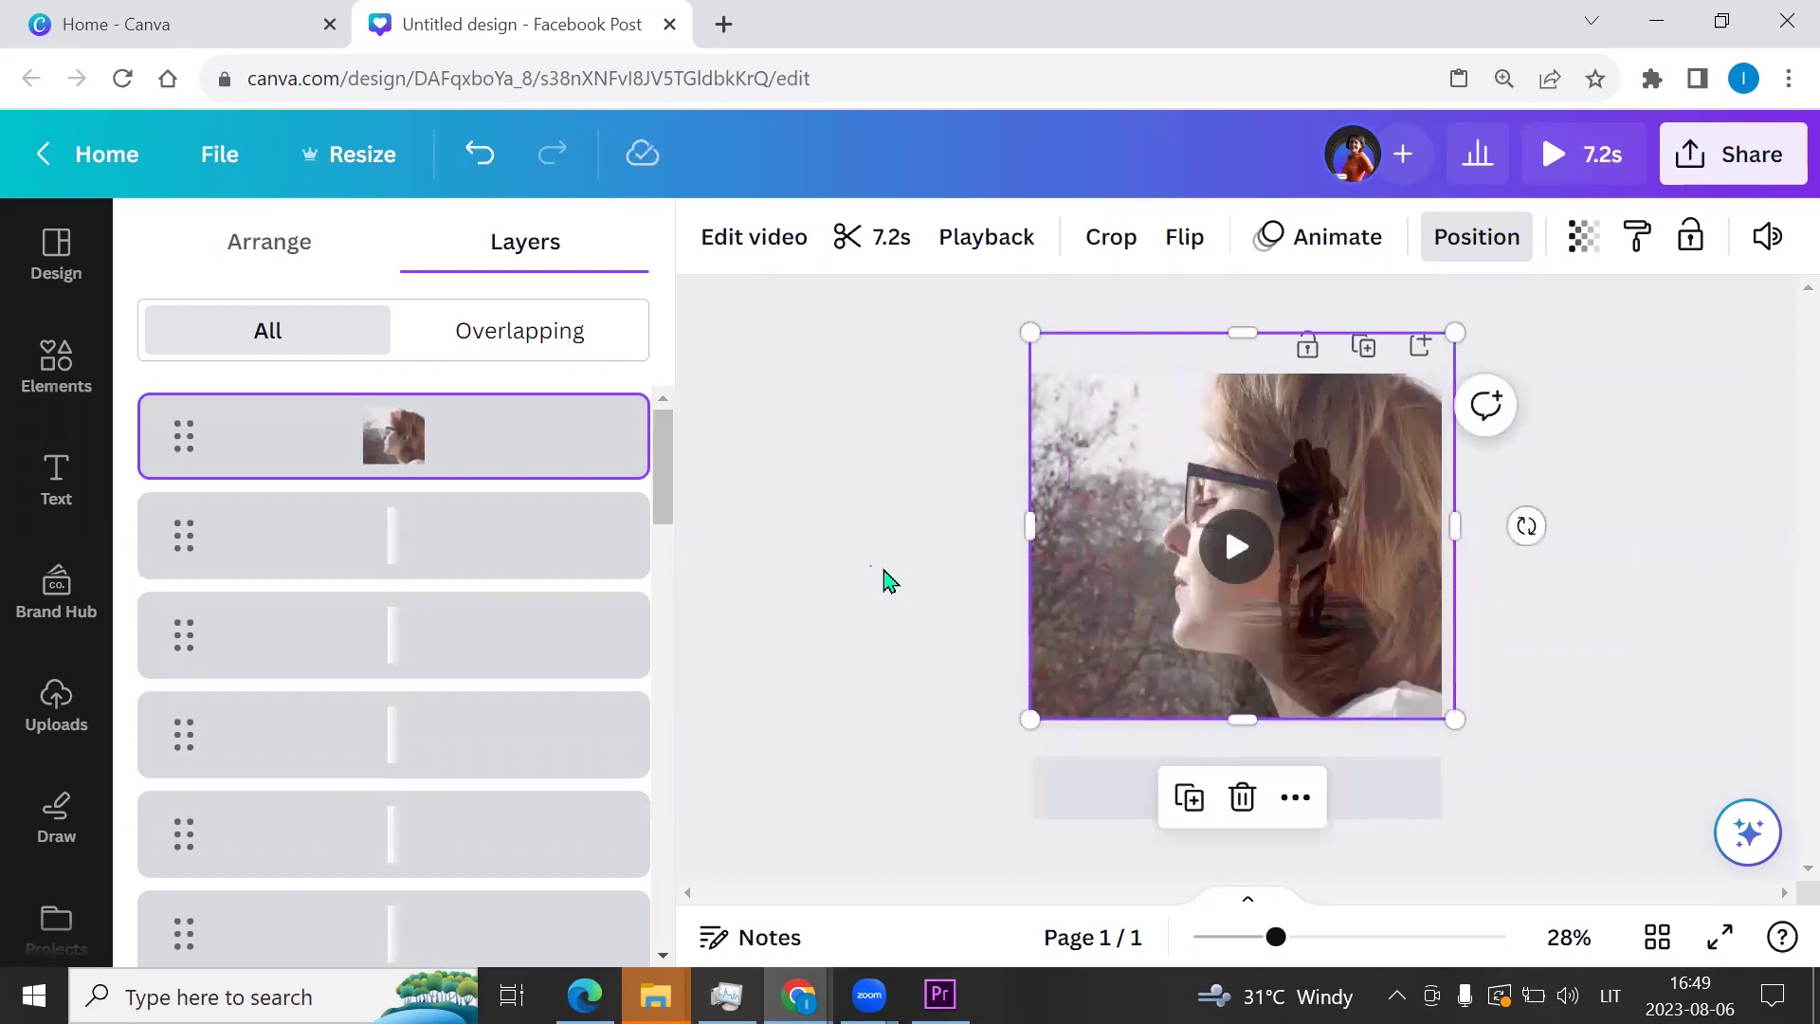
left_click(1476, 236)
left_click(1552, 159)
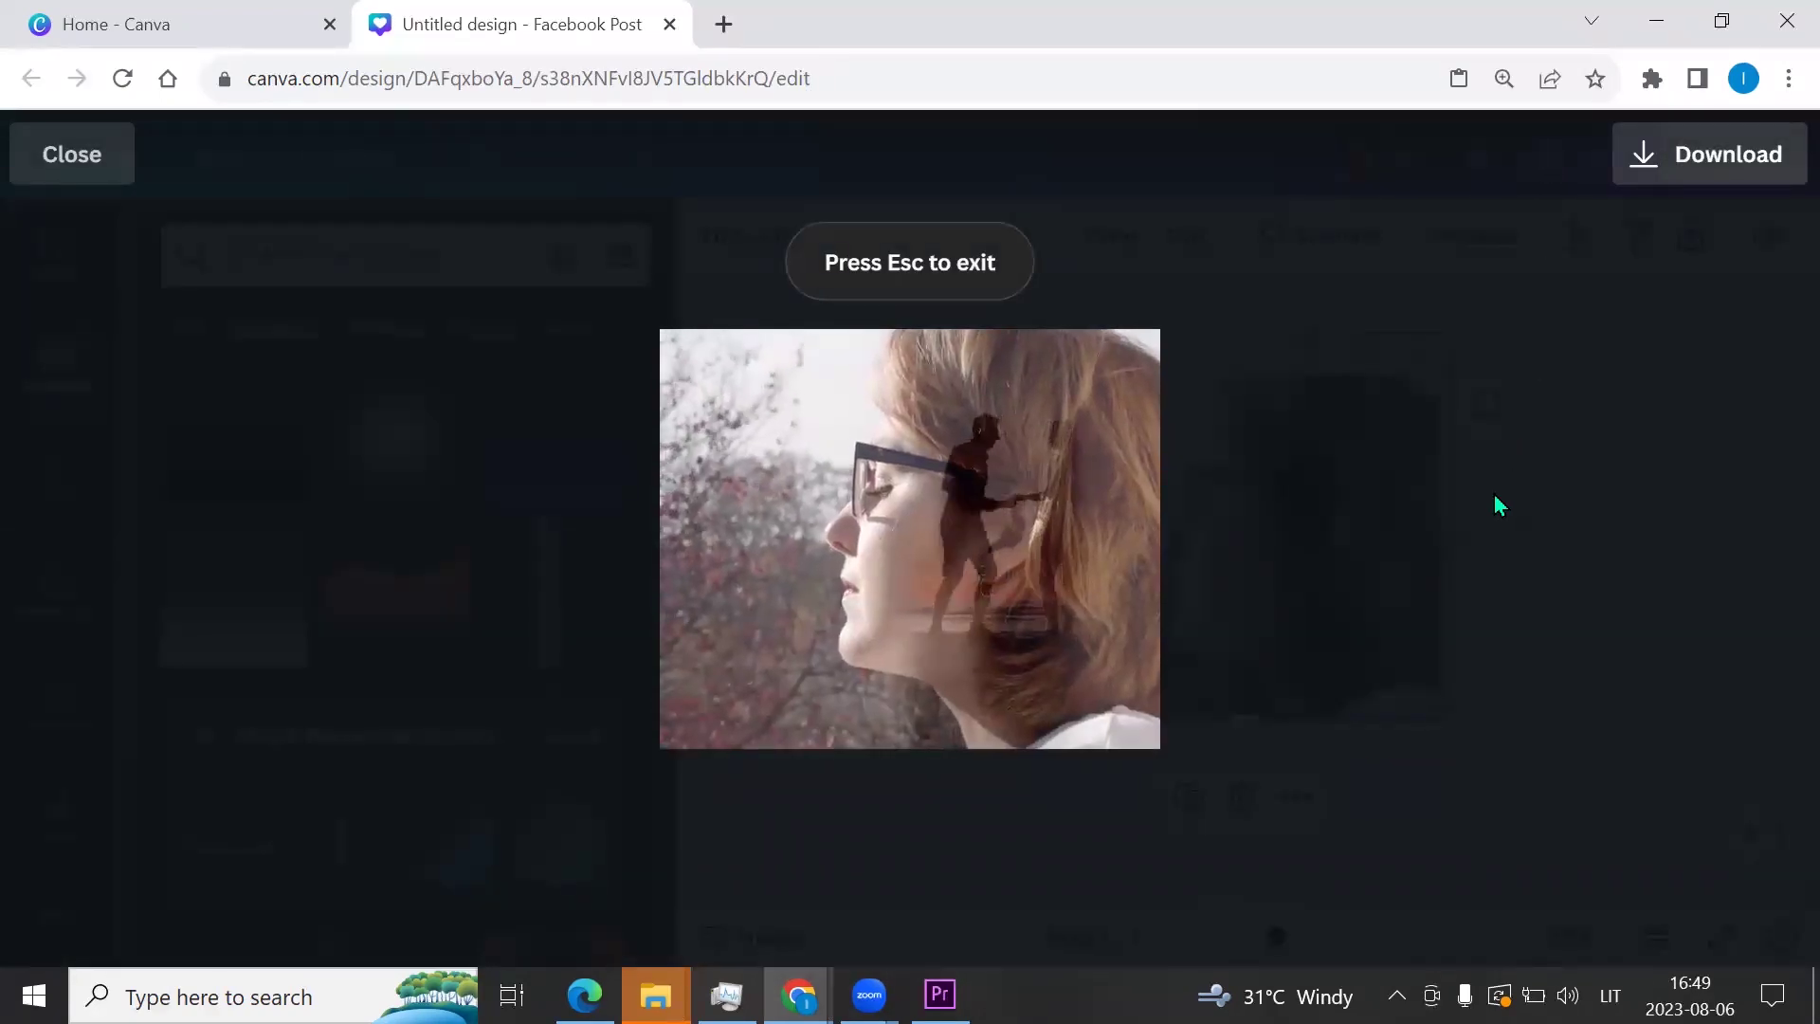
left_click(87, 162)
- Download the design through Share > Download as a 940 × 788 px MP4 Video
left_click(872, 471)
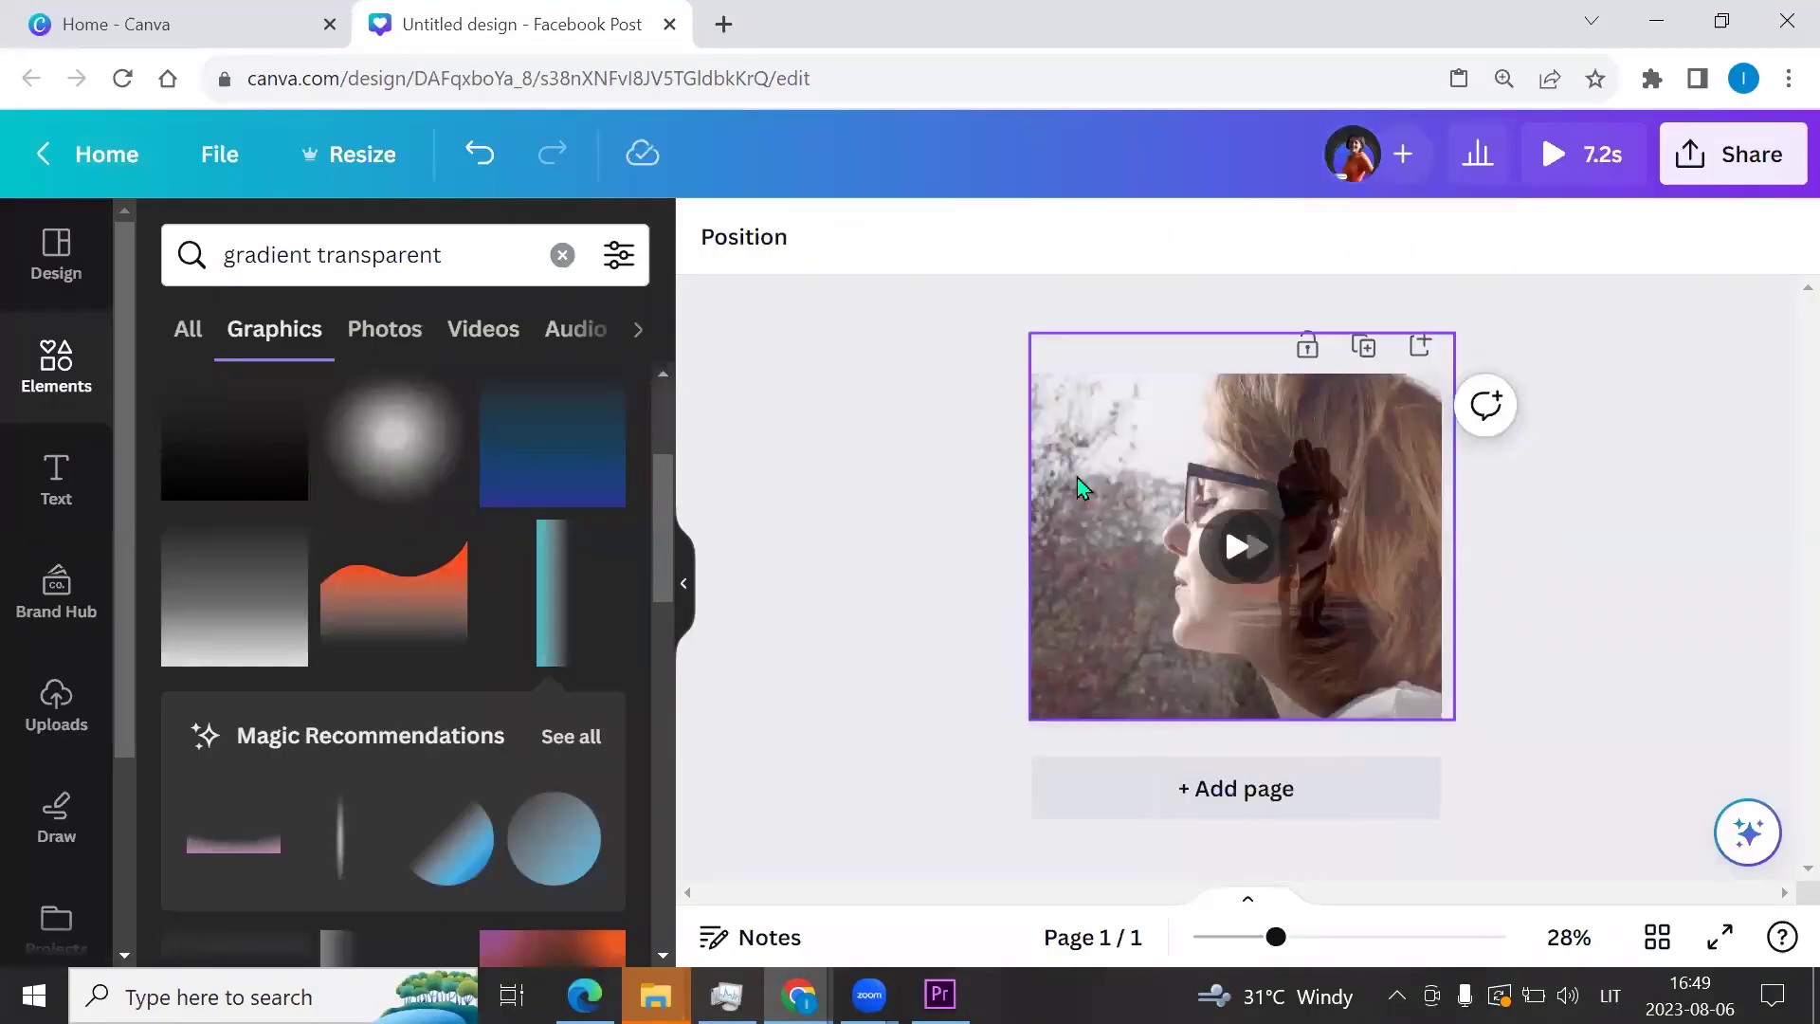
left_click(1690, 173)
scroll(1470, 512, "down", 3)
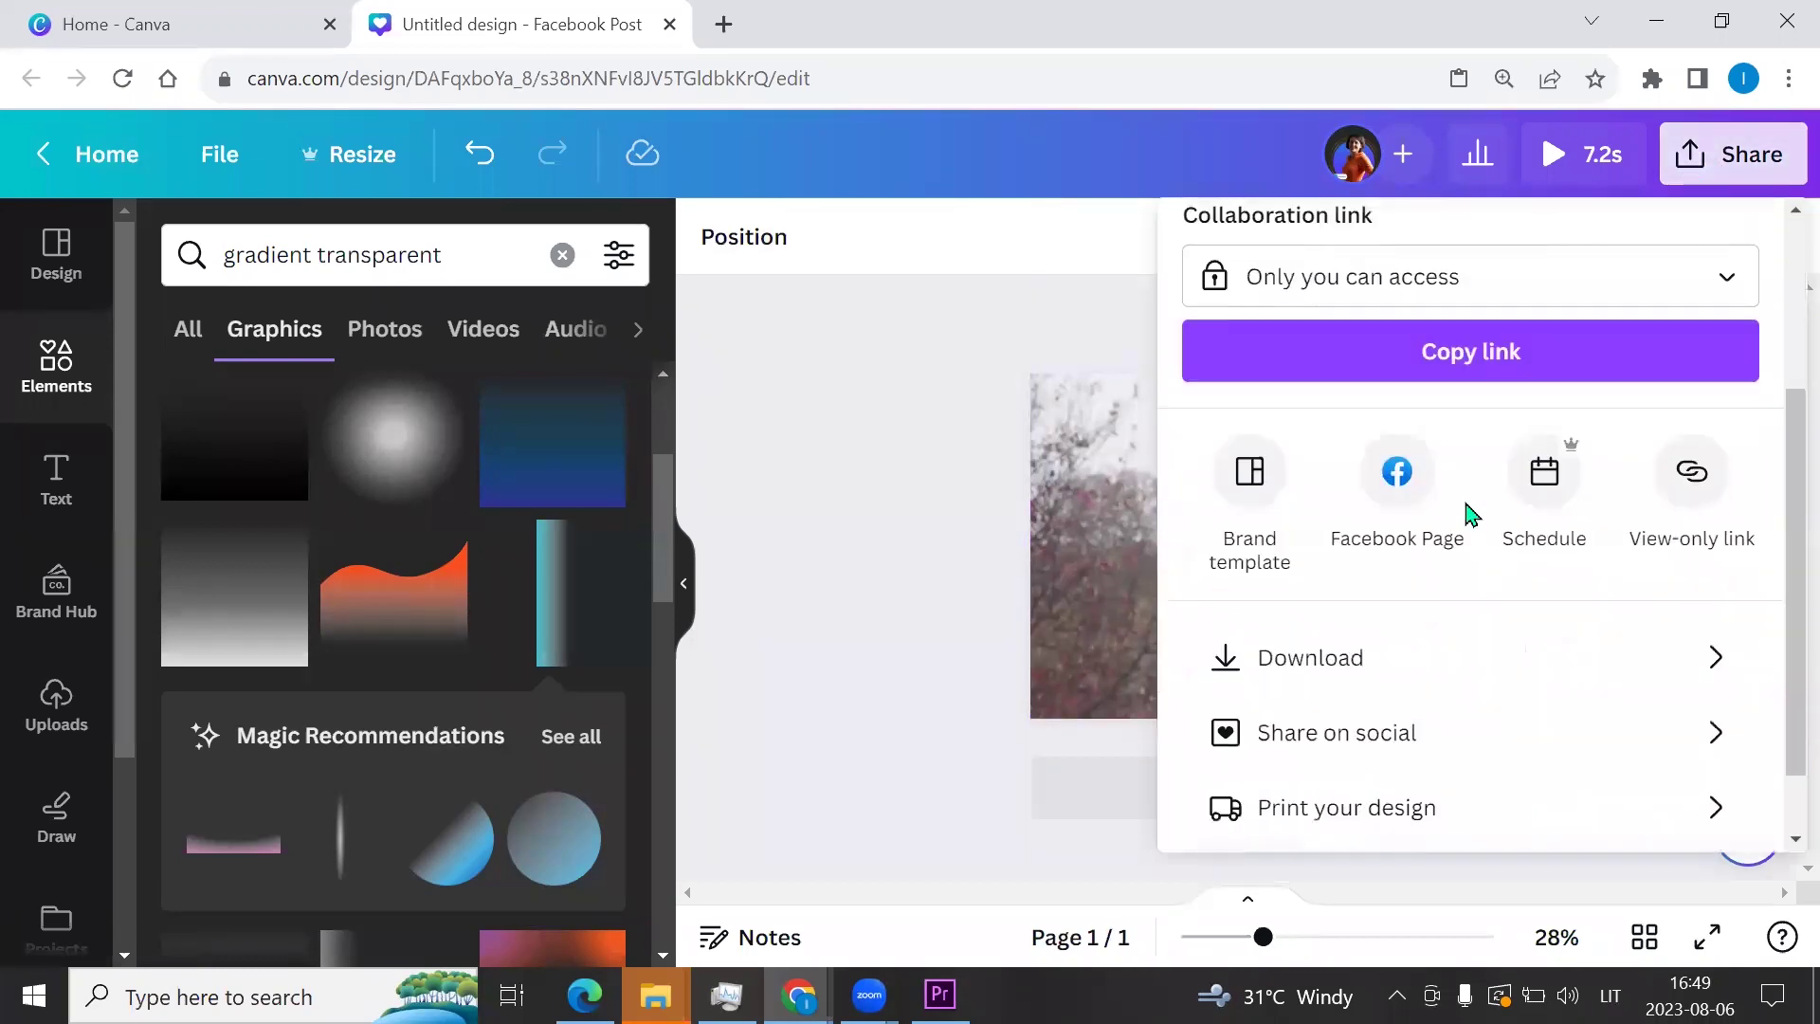
left_click(1328, 667)
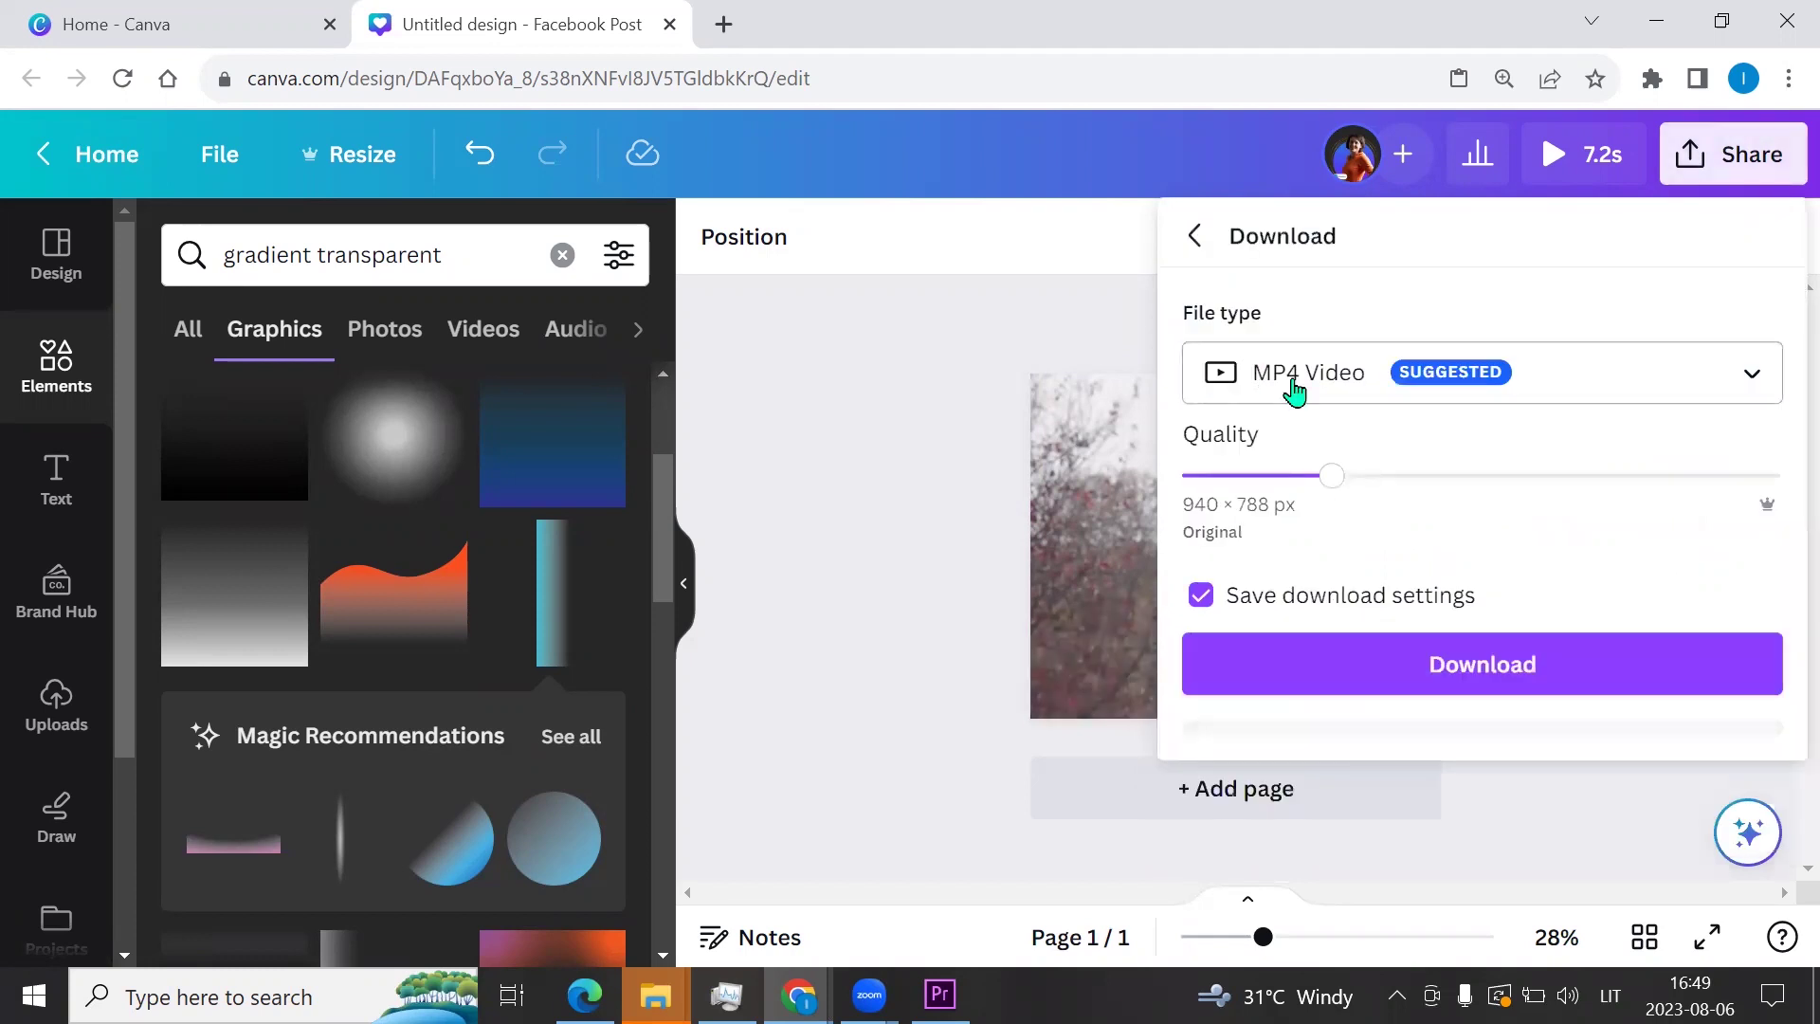
left_click(1452, 653)
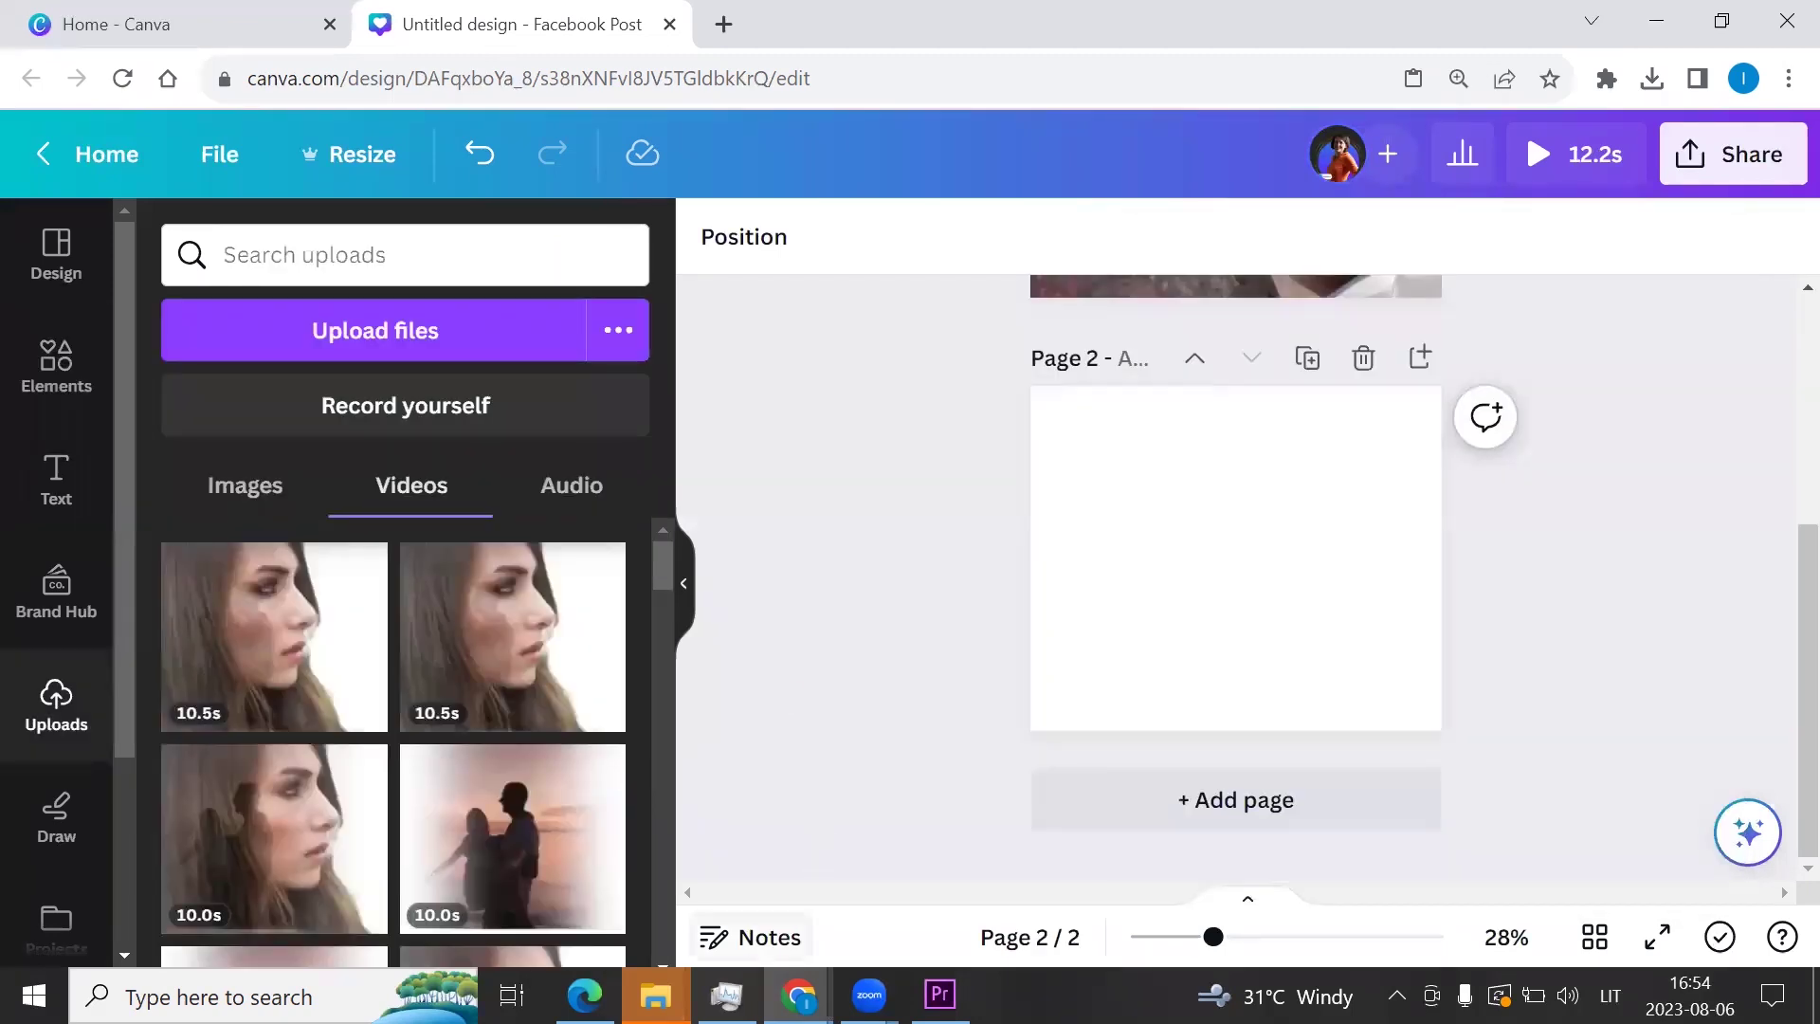
- Drag Untitled design (5).mp4 from the Downloads folder into Canva's Uploads panel
mouse_move(656, 996)
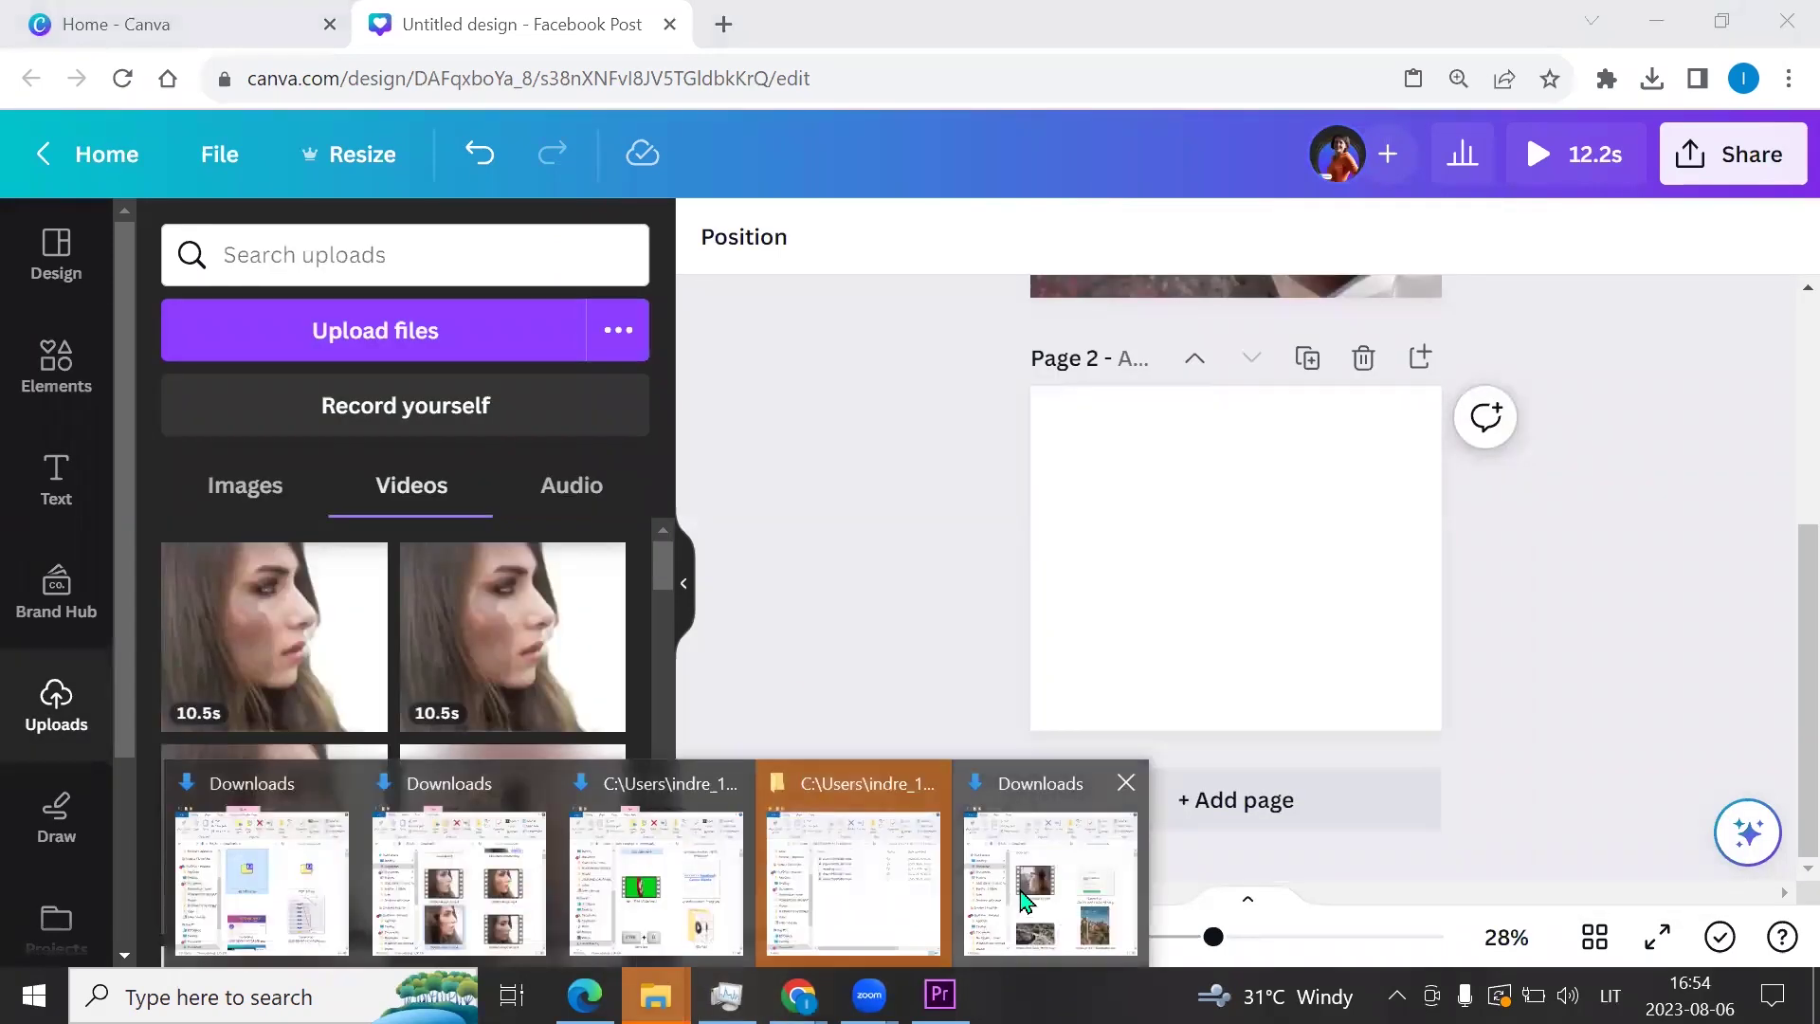
left_click(998, 908)
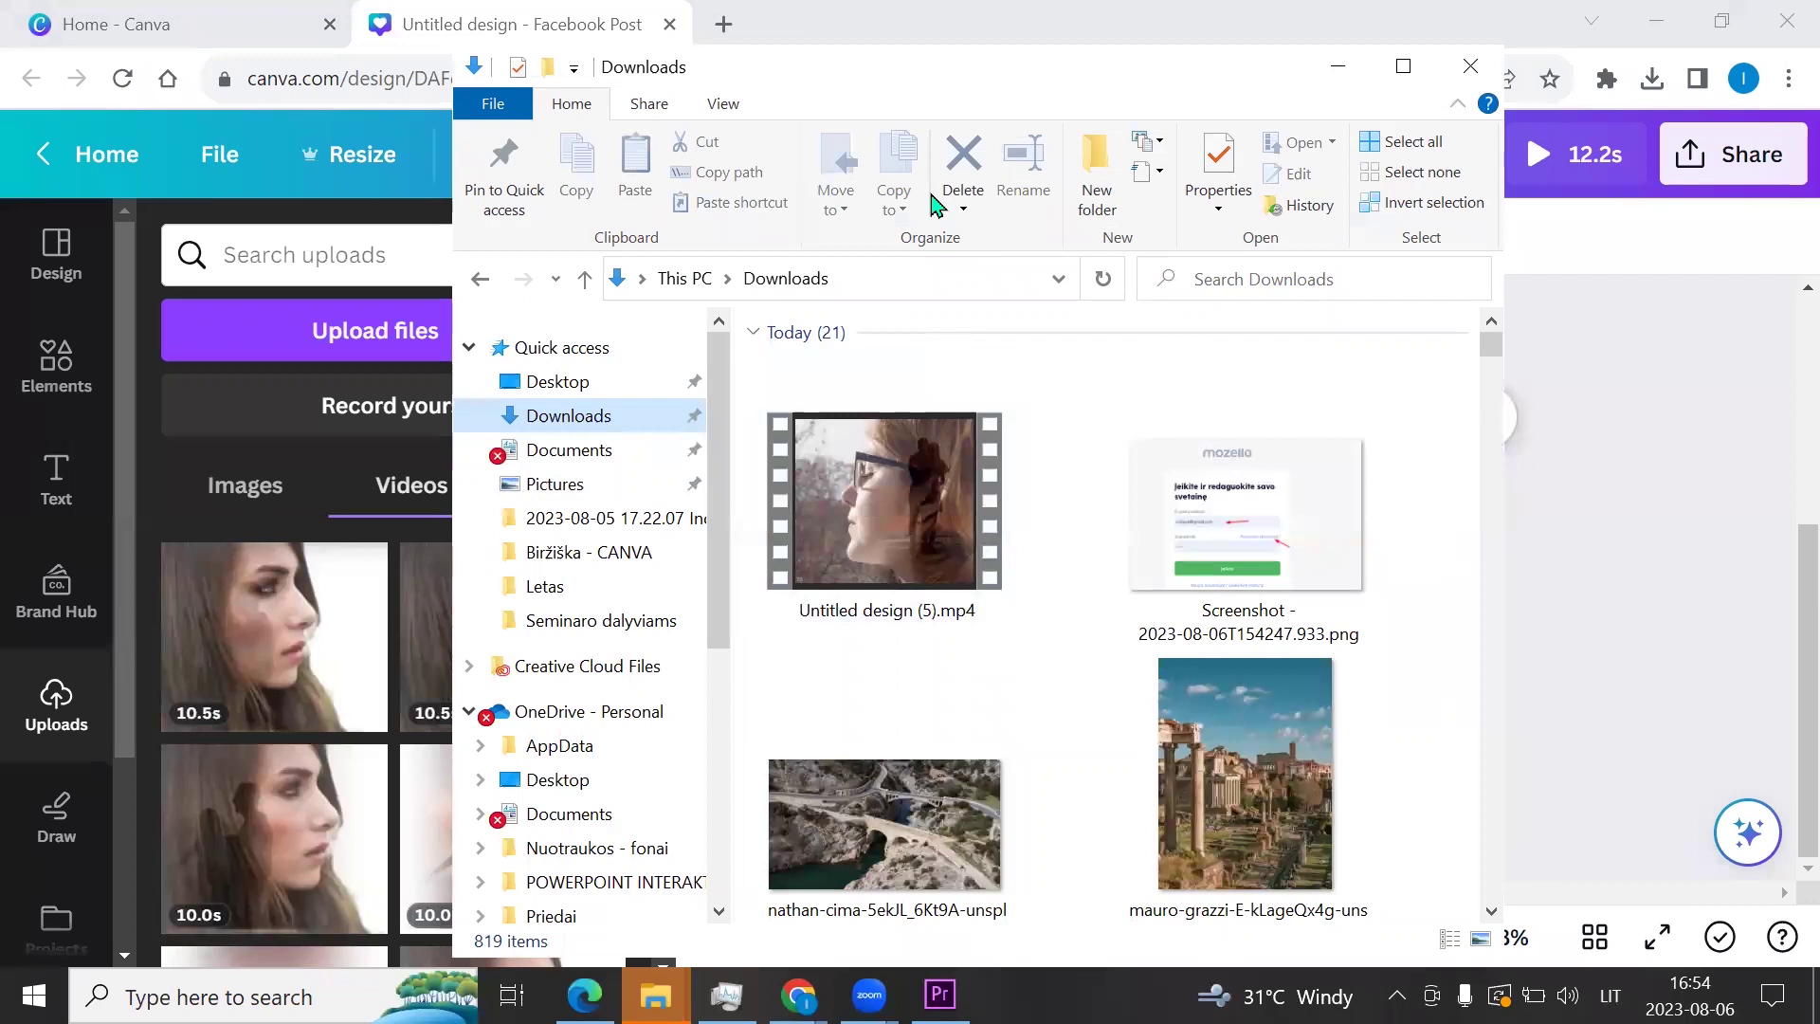
left_click_drag(937, 66, 1375, 143)
left_click_drag(1313, 559, 332, 507)
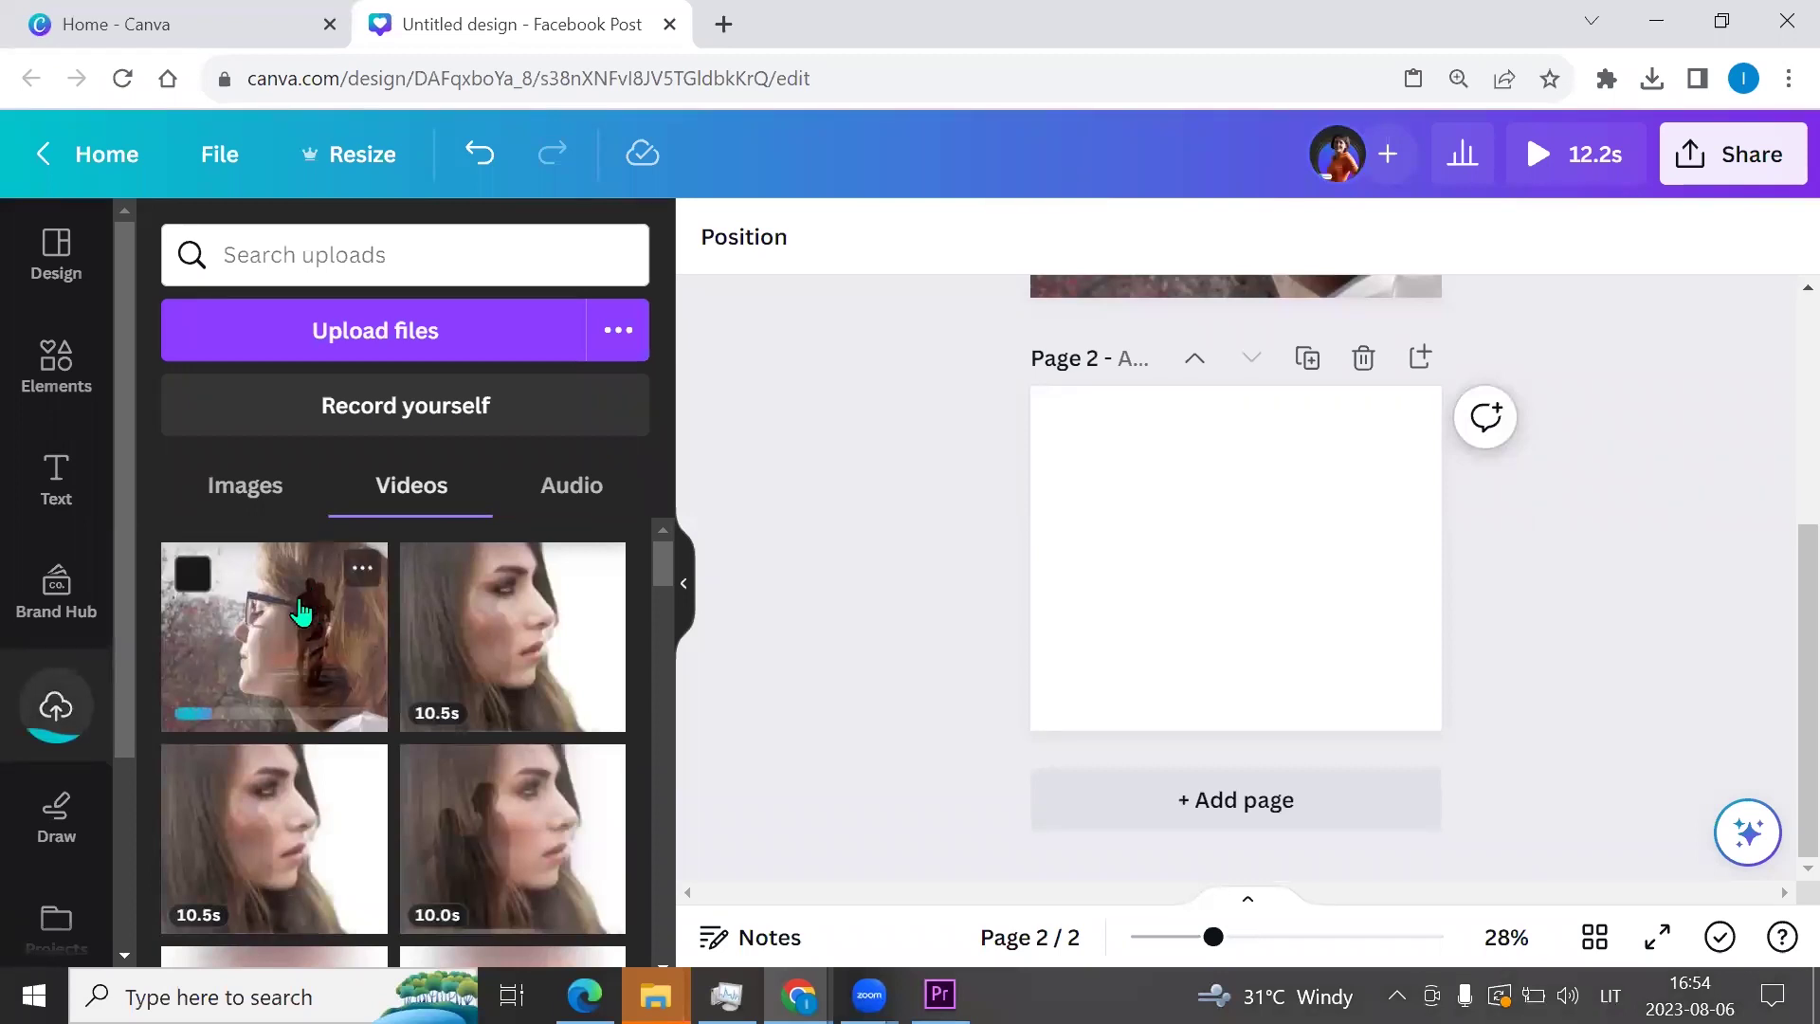
- Add the uploaded MP4 to Page 2, stretch it to fill the page, and delete Page 1
left_click(280, 637)
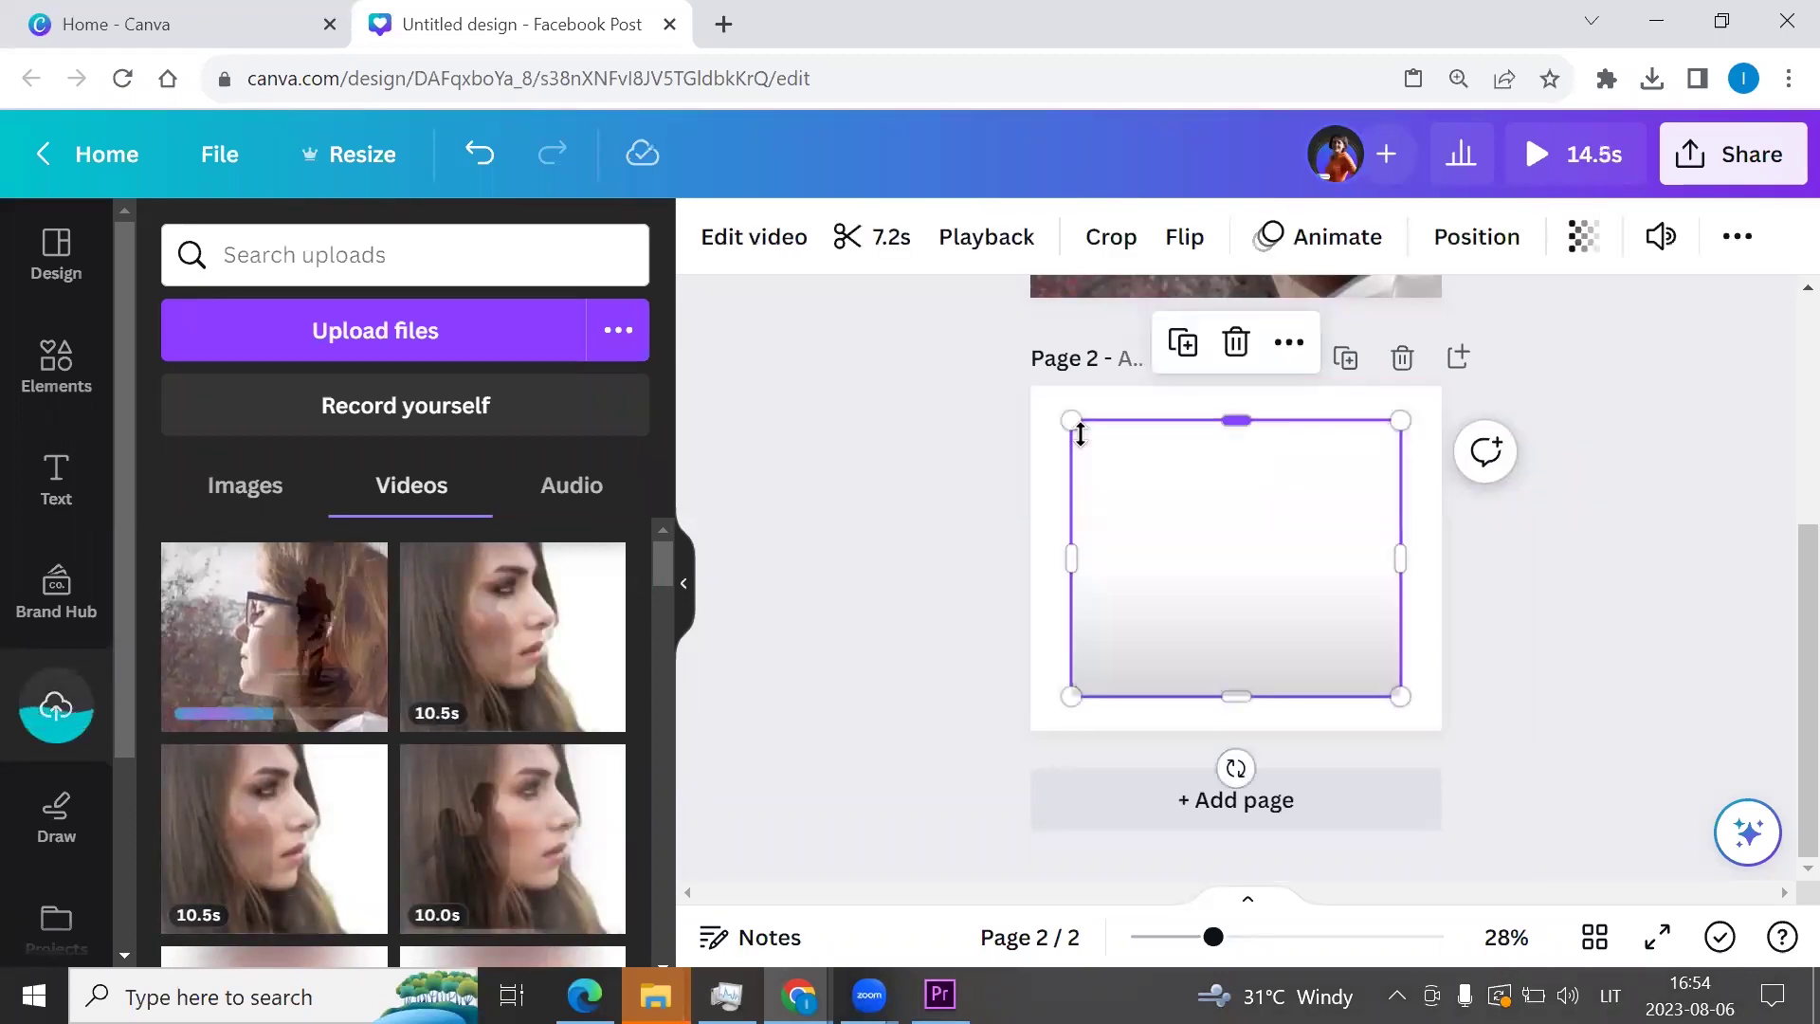
left_click_drag(1029, 393, 1030, 386)
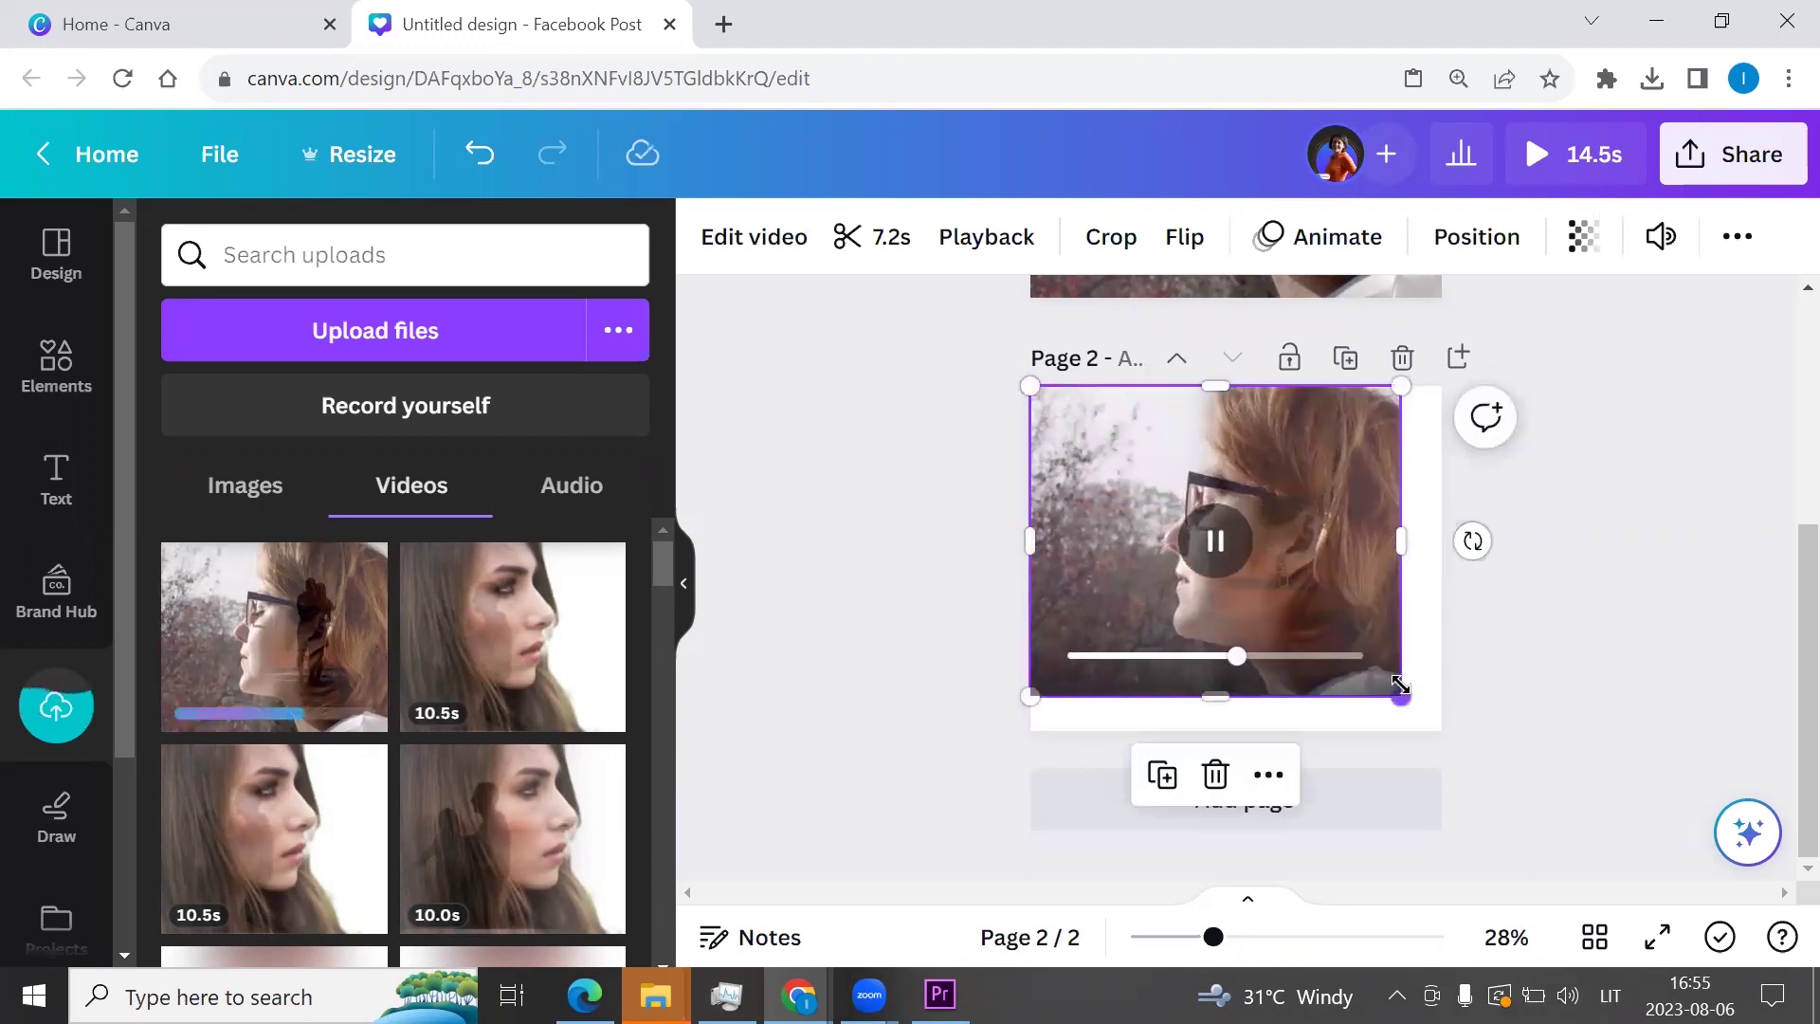
left_click_drag(1401, 697, 1442, 736)
scroll(1355, 491, "up", 4)
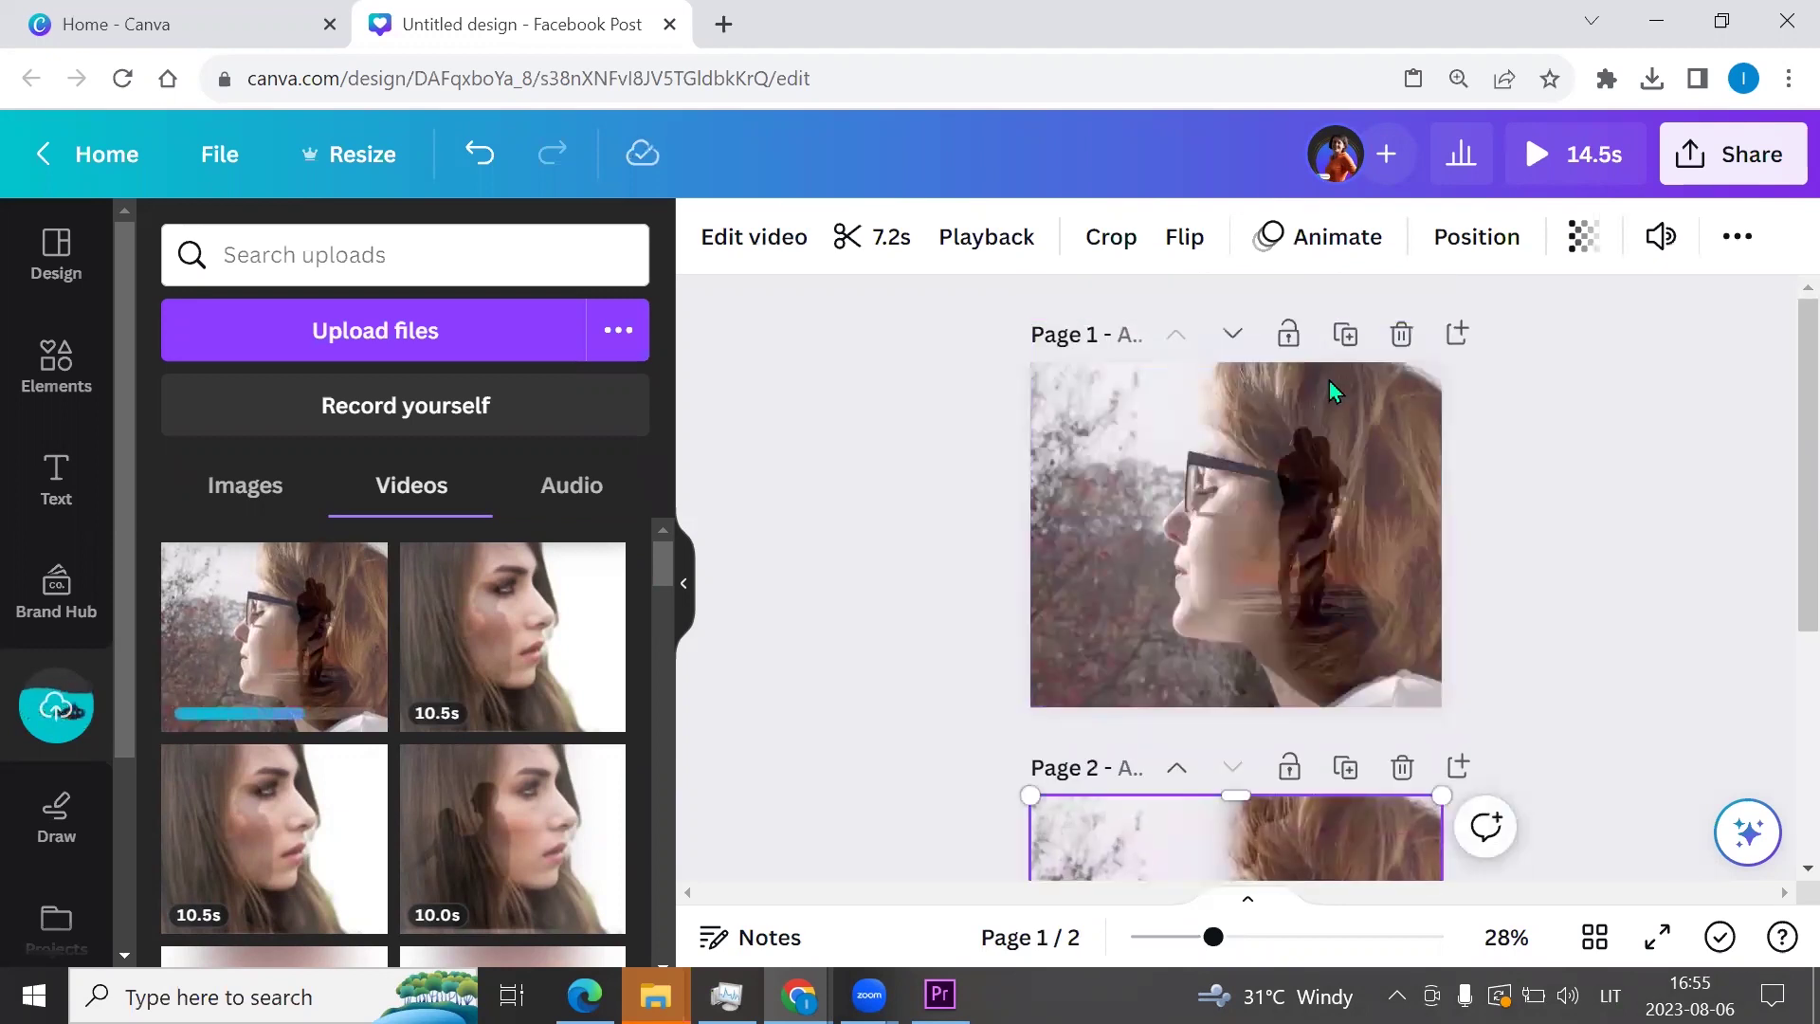
left_click(1401, 337)
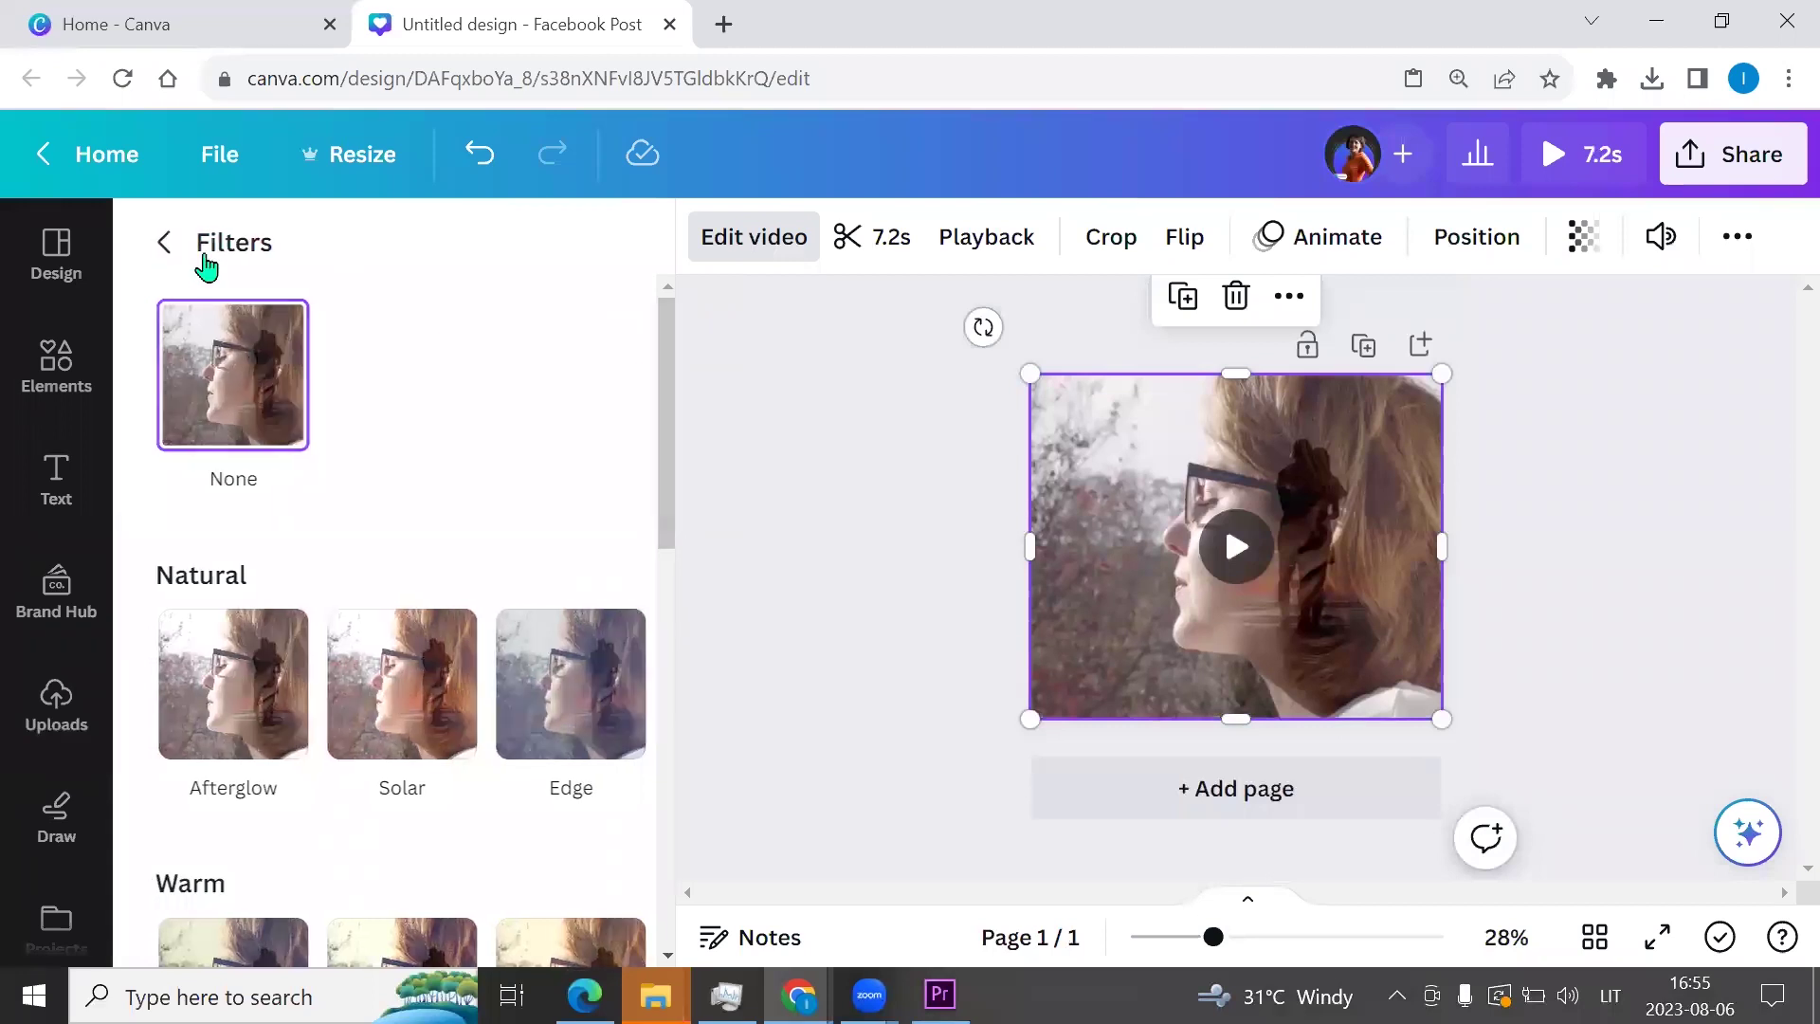
- Apply the Solar filter at intensity 50 to the merged video after briefly trying Peony
left_click(158, 249)
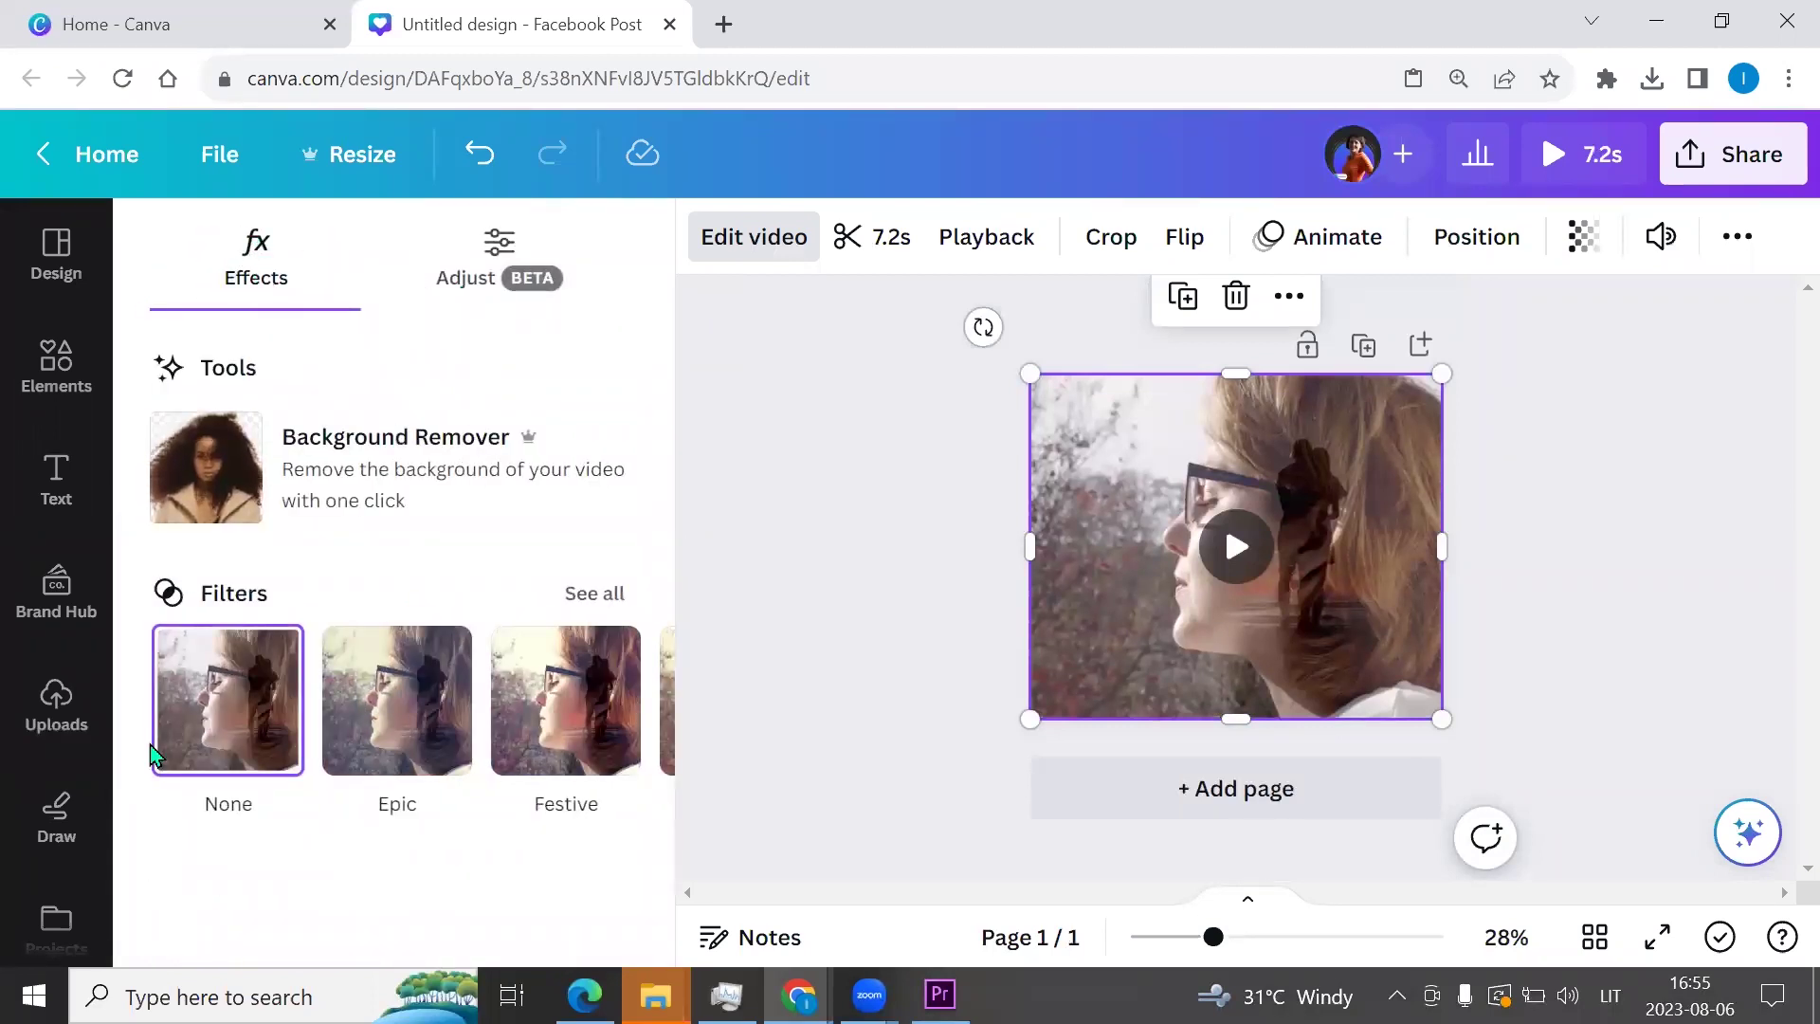
left_click(596, 595)
left_click(414, 697)
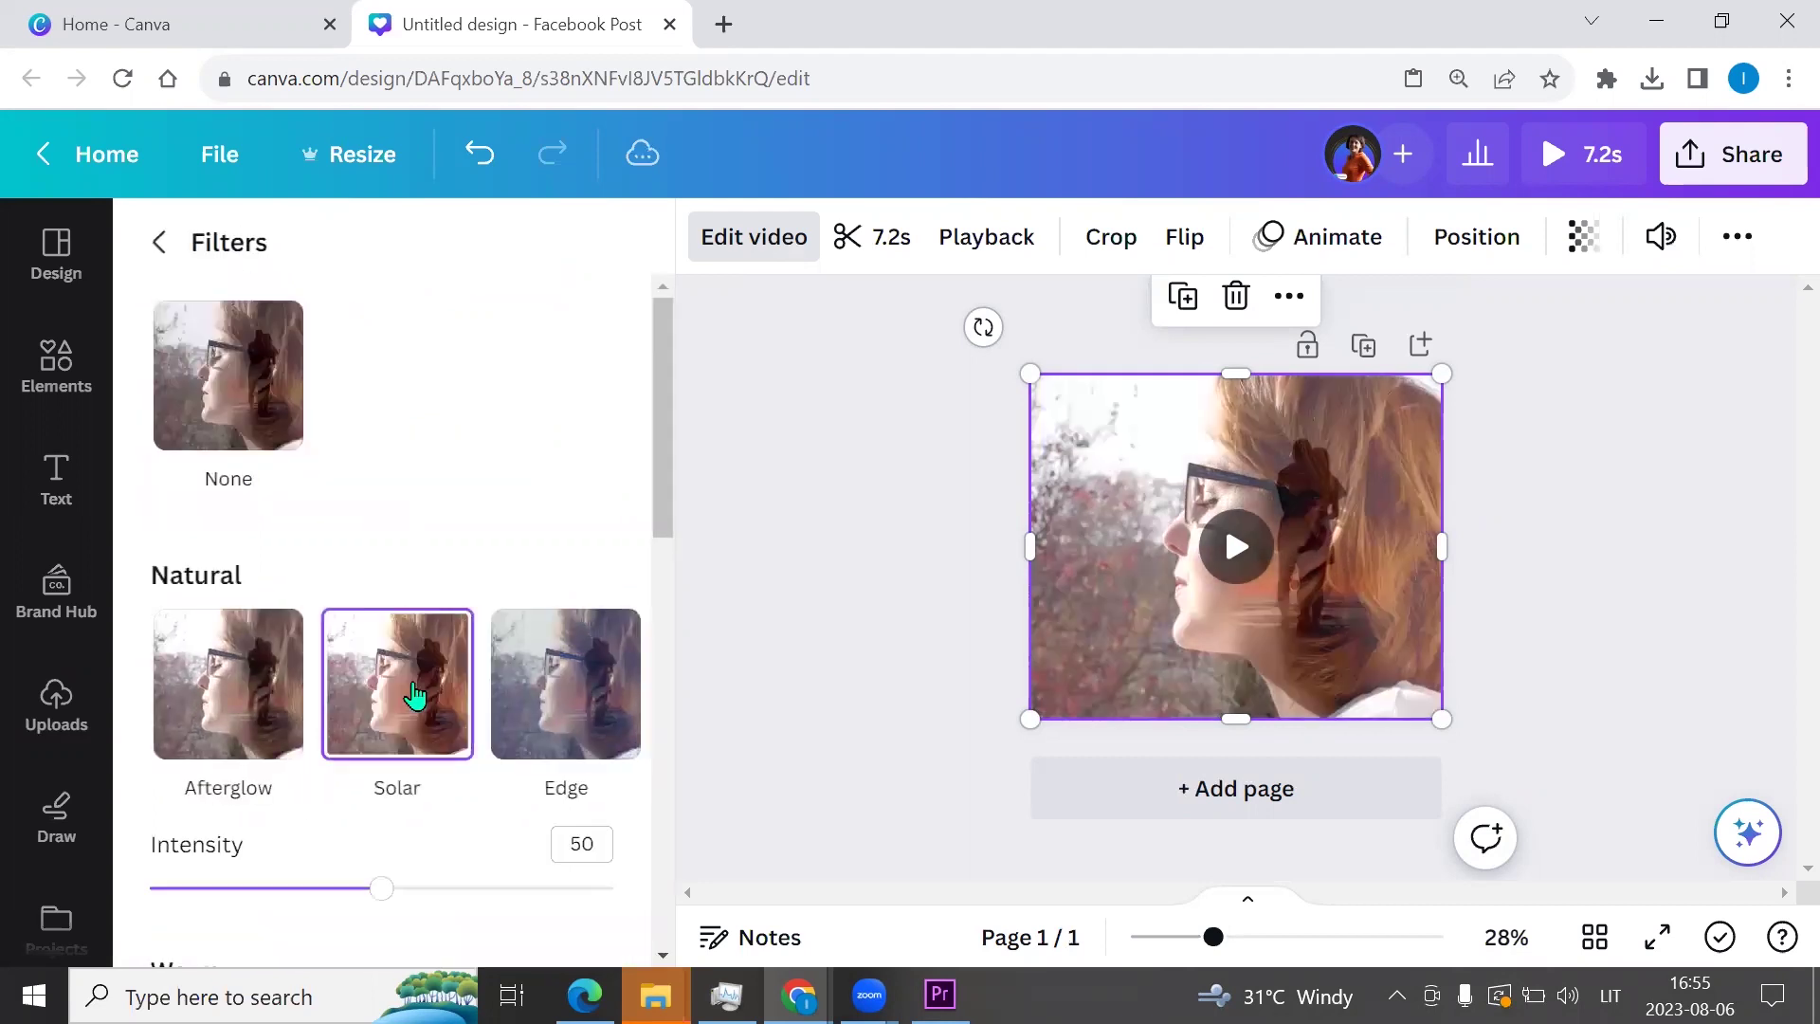
scroll(412, 683, "down", 10)
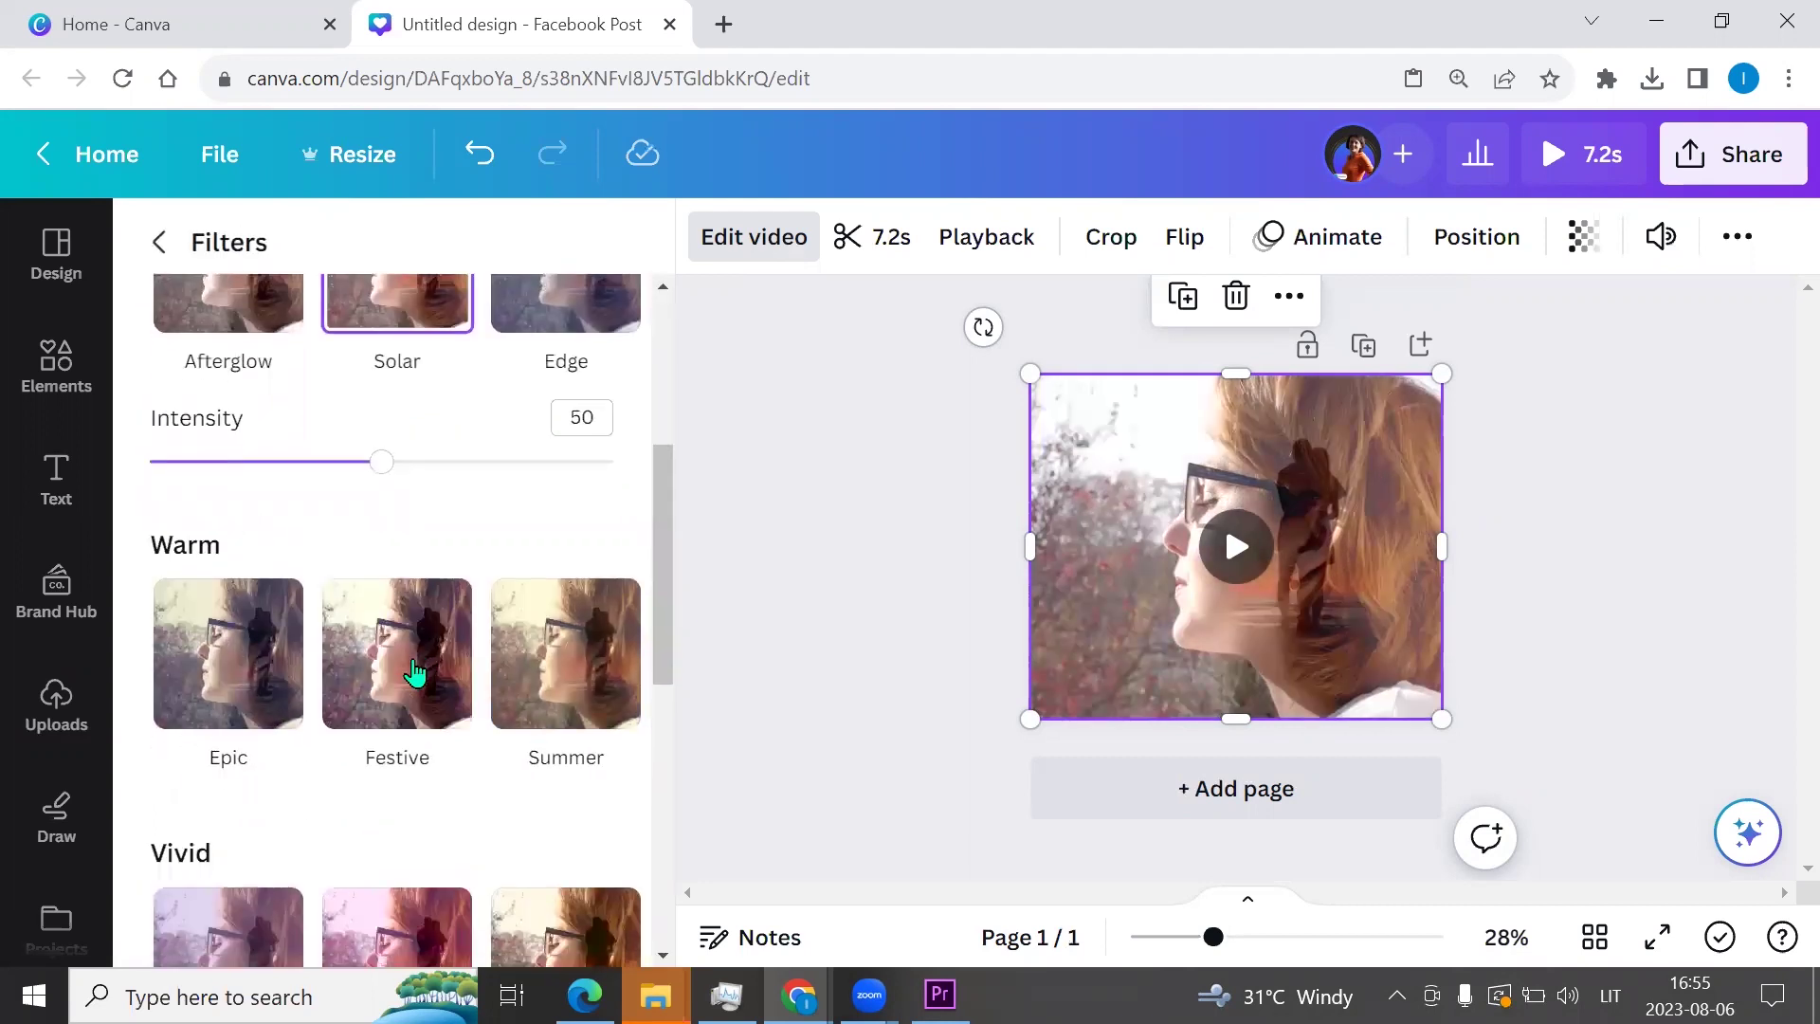
left_click(390, 413)
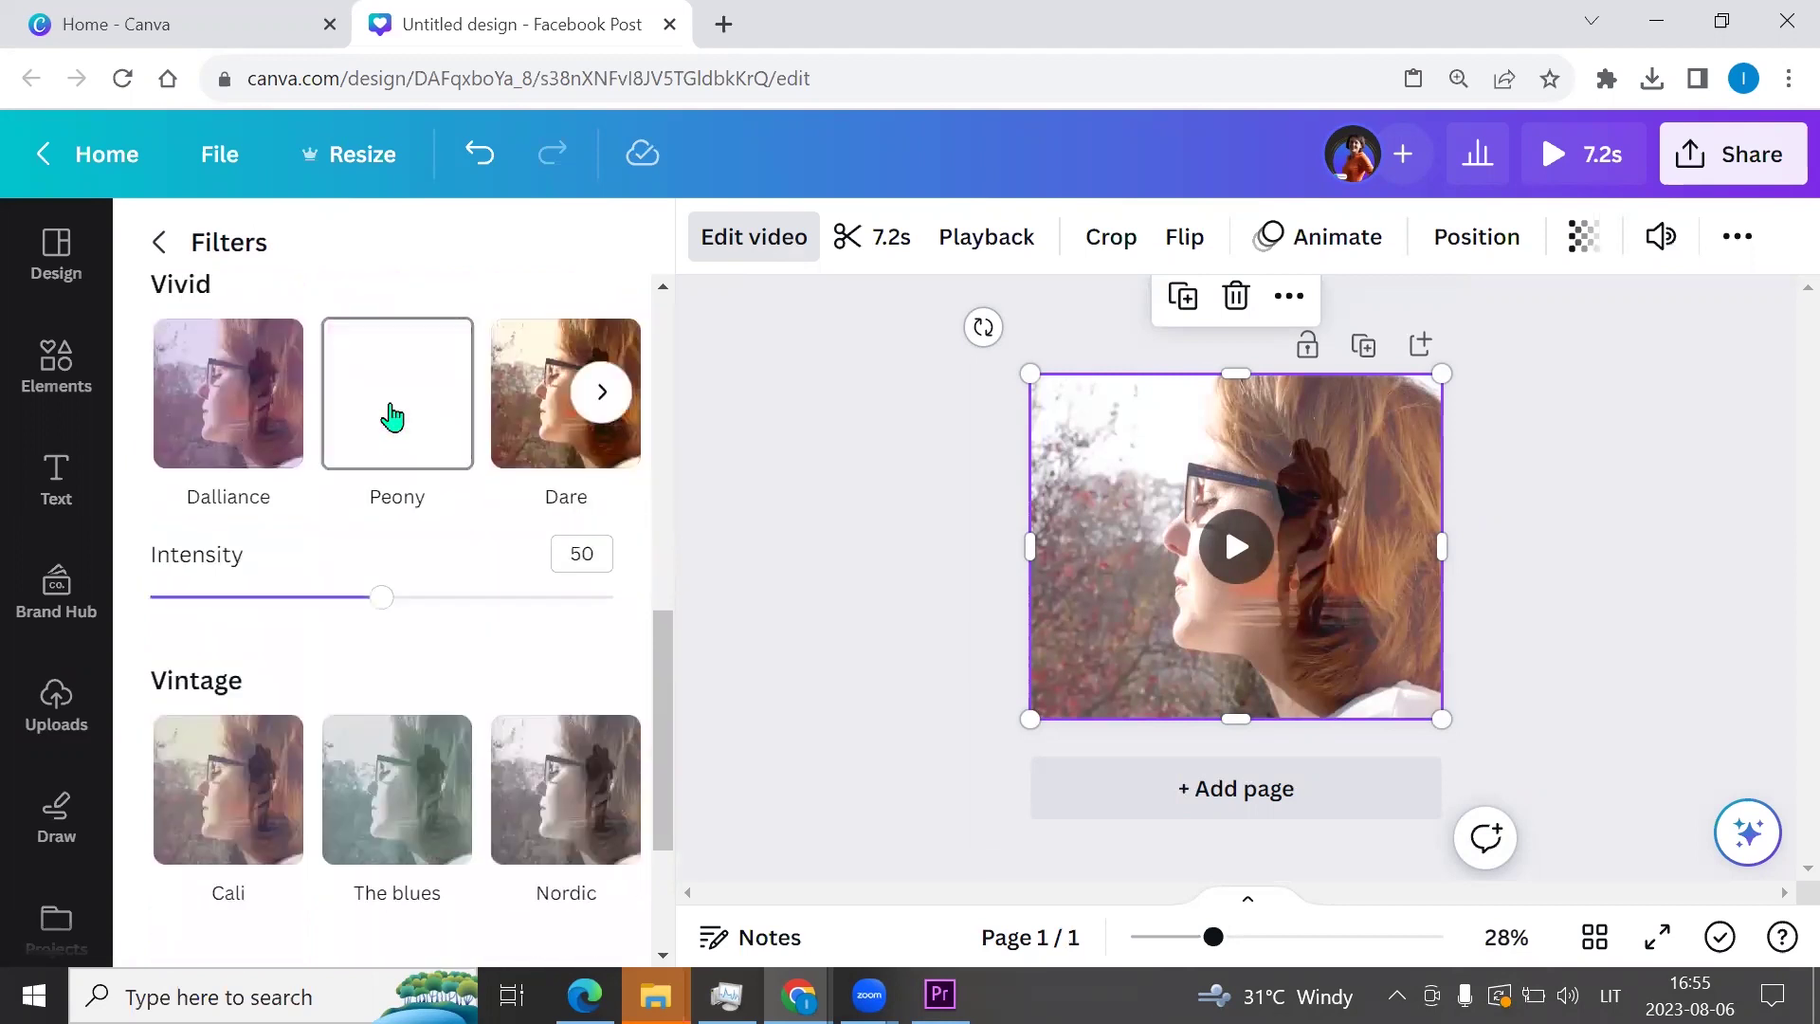
scroll(375, 467, "up", 6)
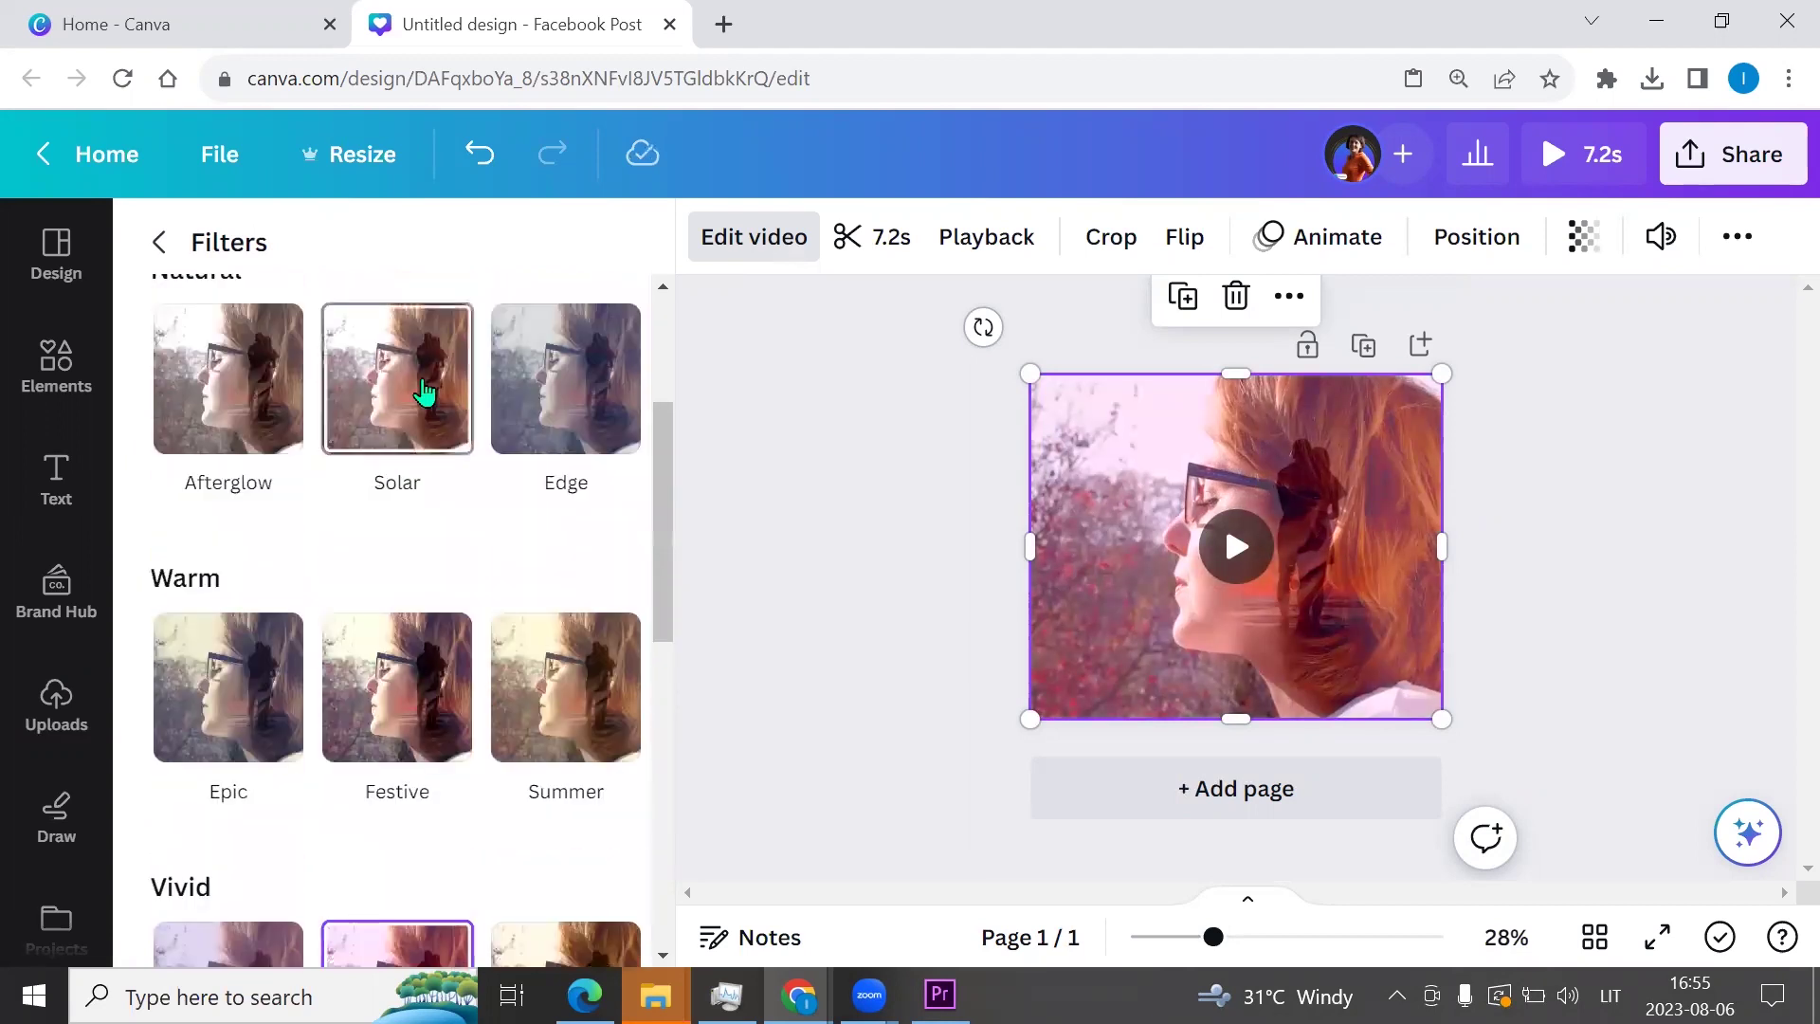
left_click(423, 396)
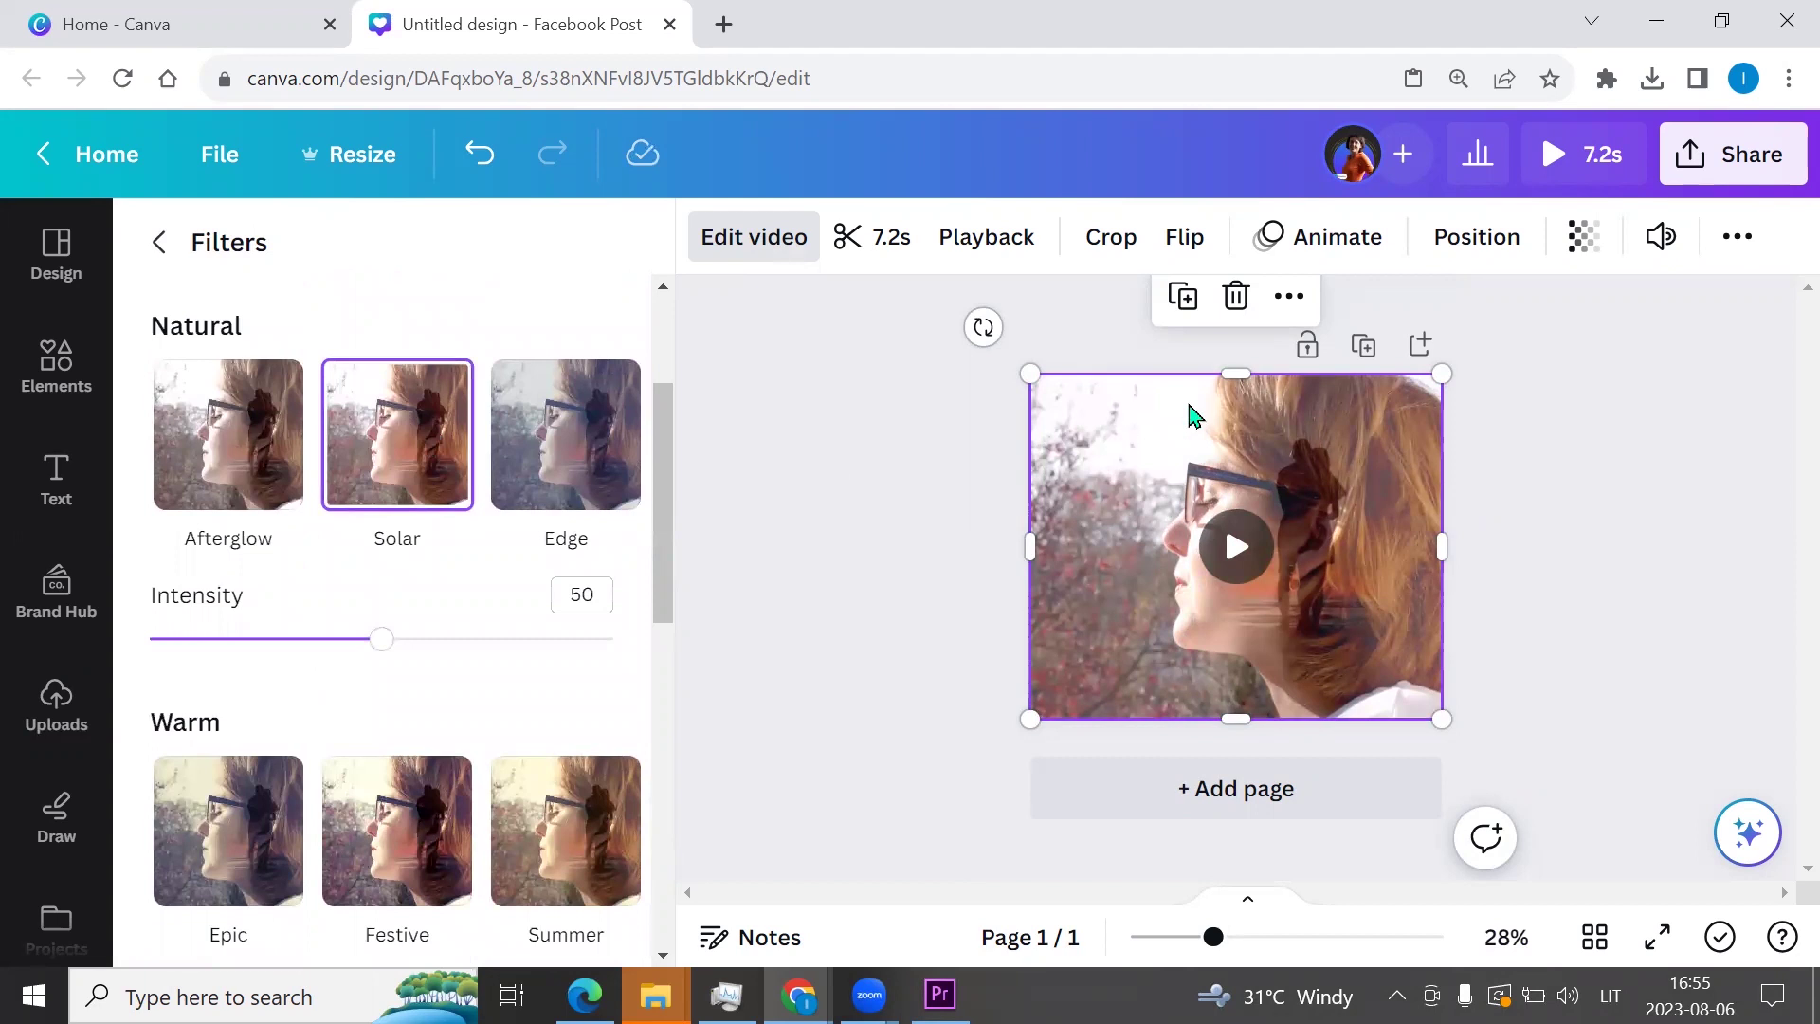
- Download the Solar-filtered design through Share > Download as a 940 × 788 px MP4 Video
left_click(1757, 169)
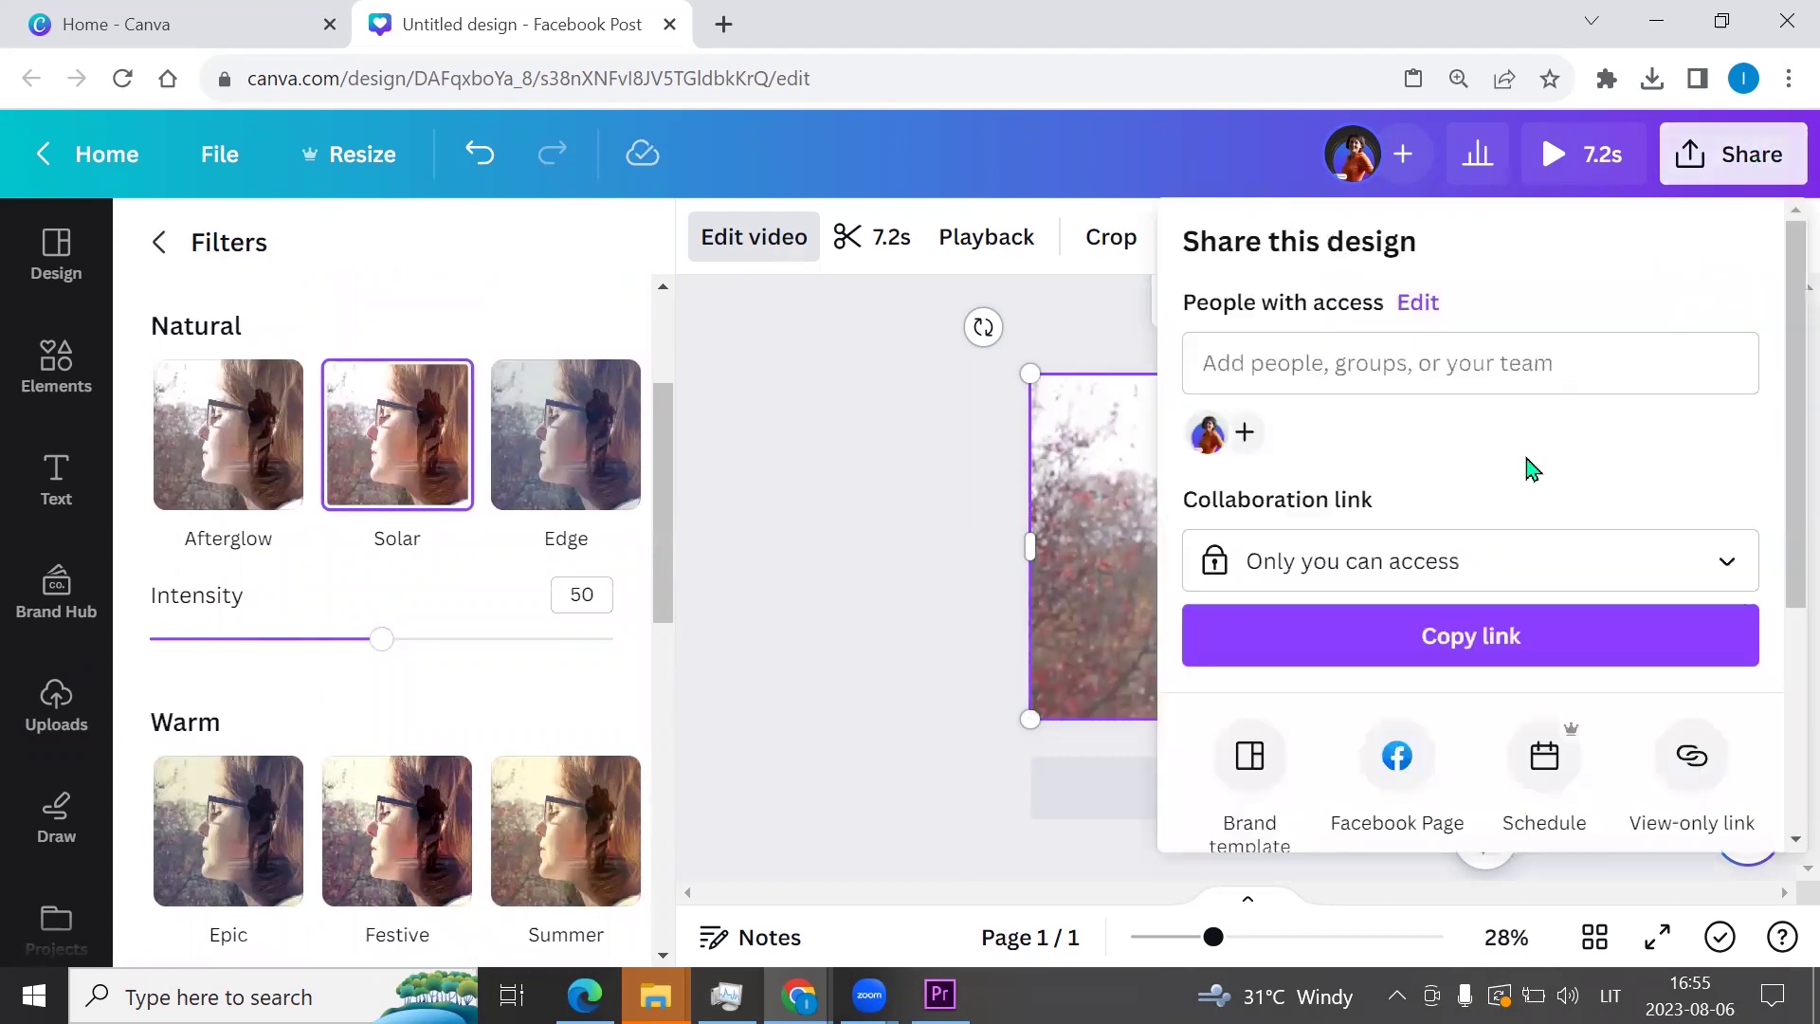
scroll(1488, 550, "down", 4)
left_click(1365, 550)
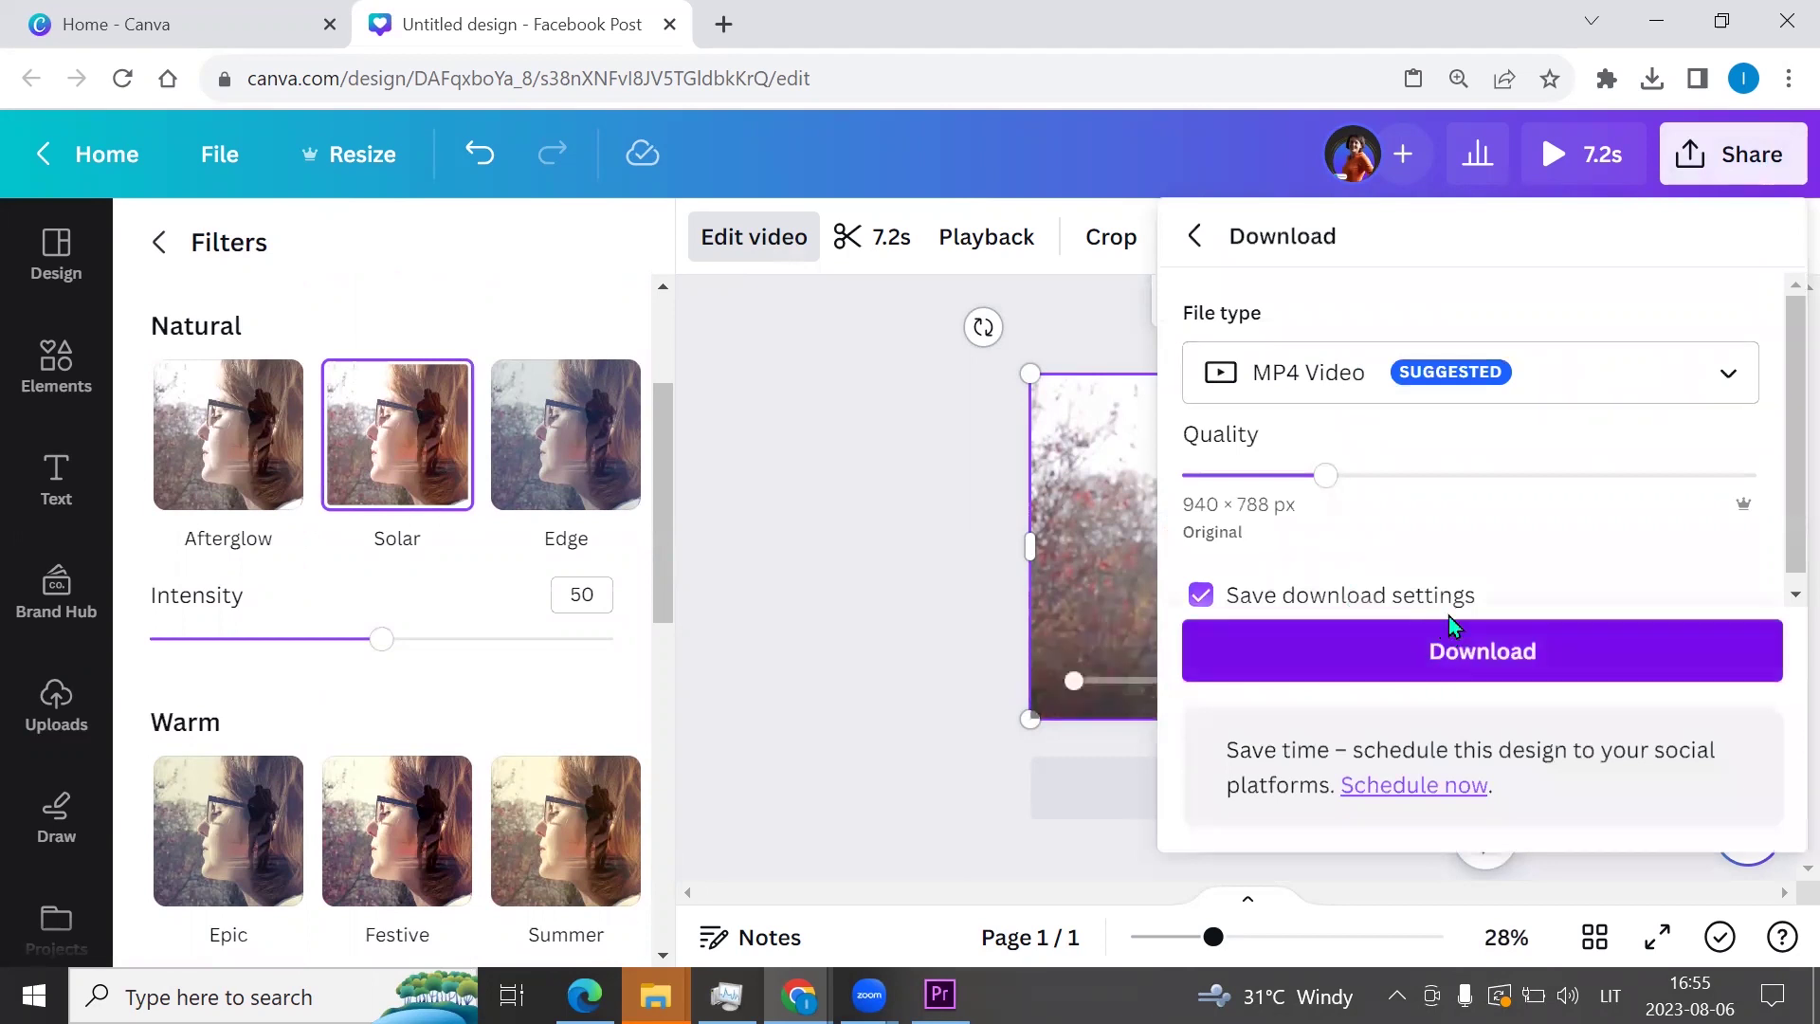
left_click(1477, 654)
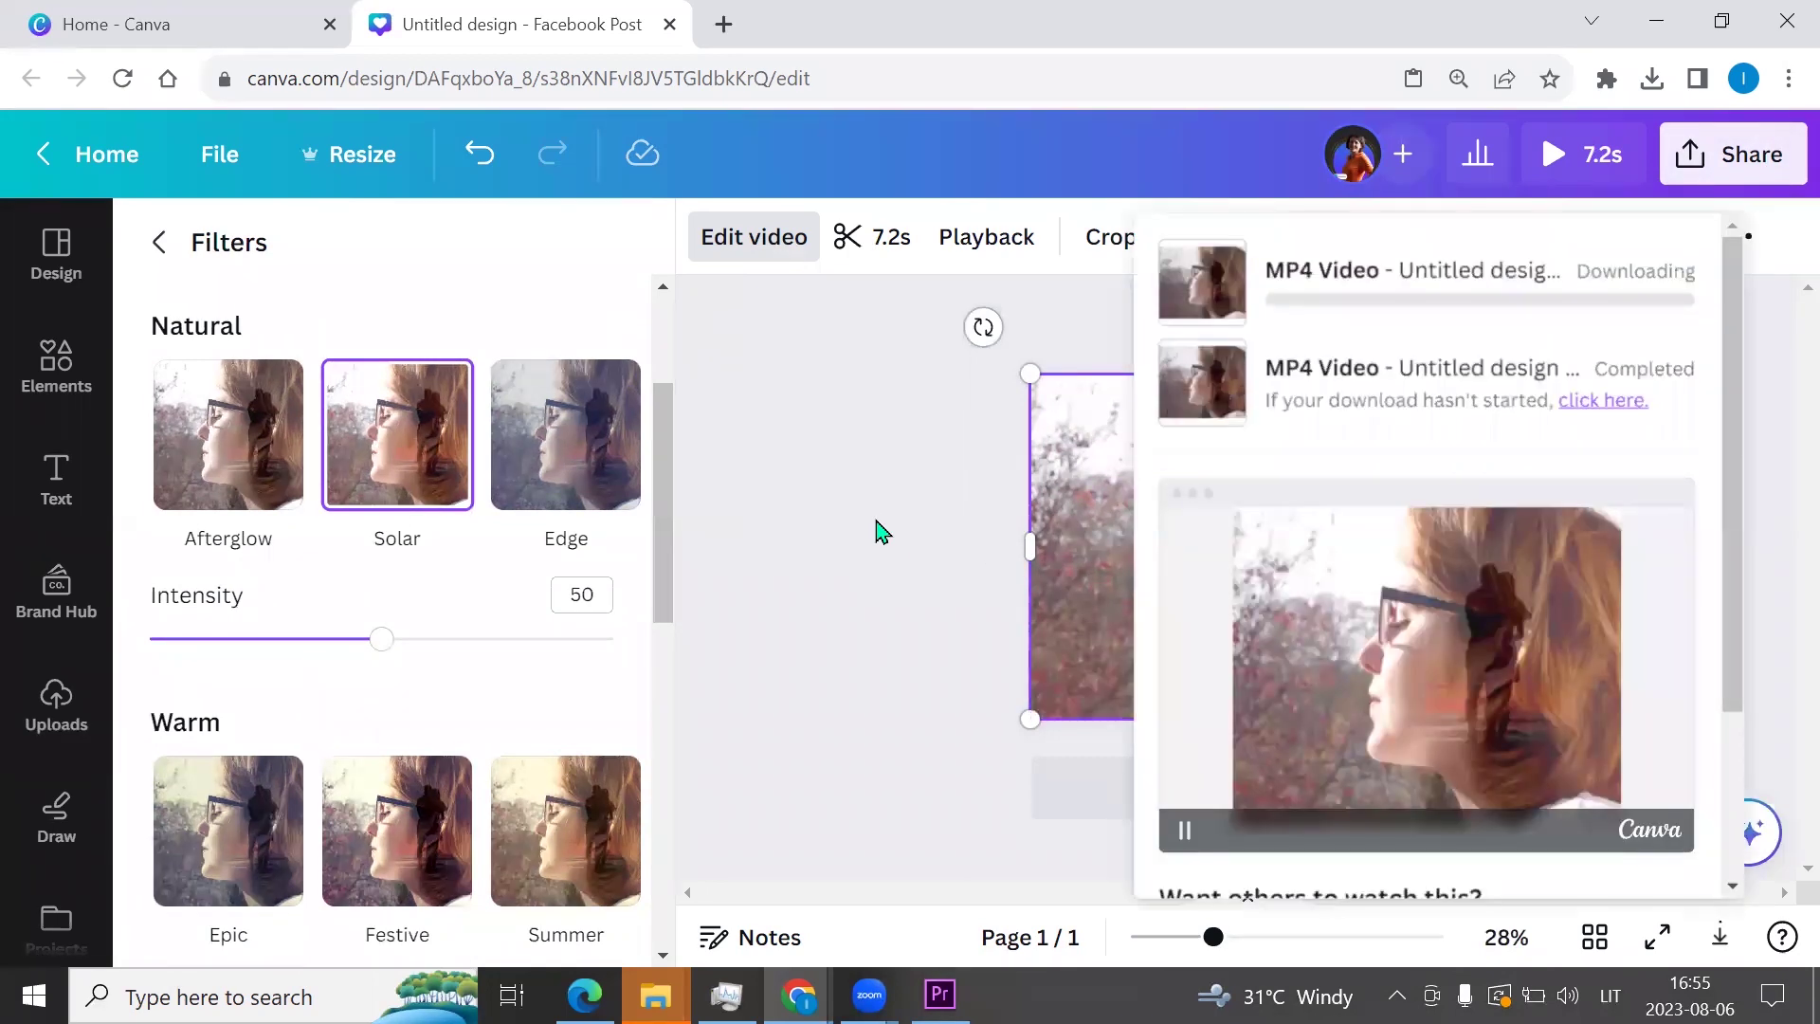